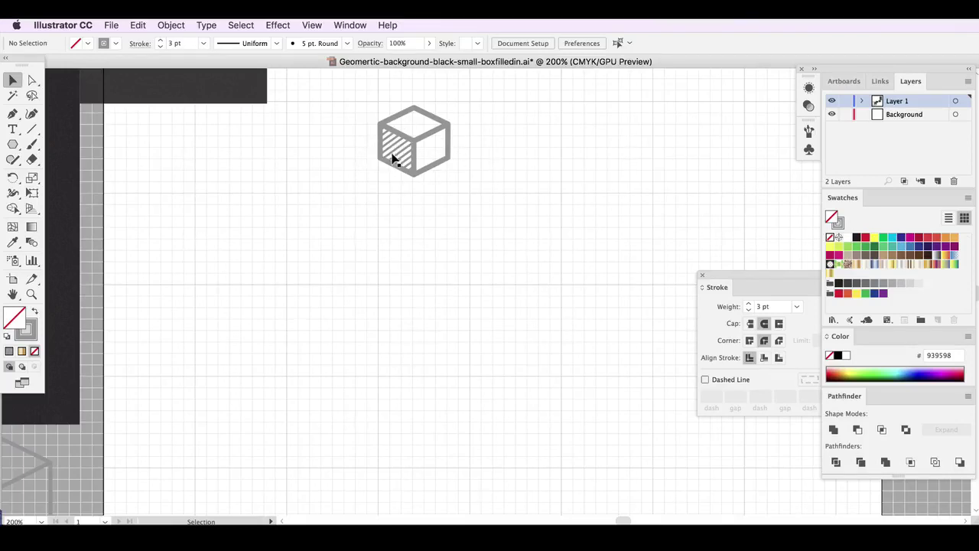
# Draw an unfilled hexagon about 1.93 in wide and 1.67 in high below the small cube with the Polygon tool.
pyautogui.moveTo(12, 145); pyautogui.dragTo(79, 190)
pyautogui.moveTo(416, 295); pyautogui.dragTo(470, 372)
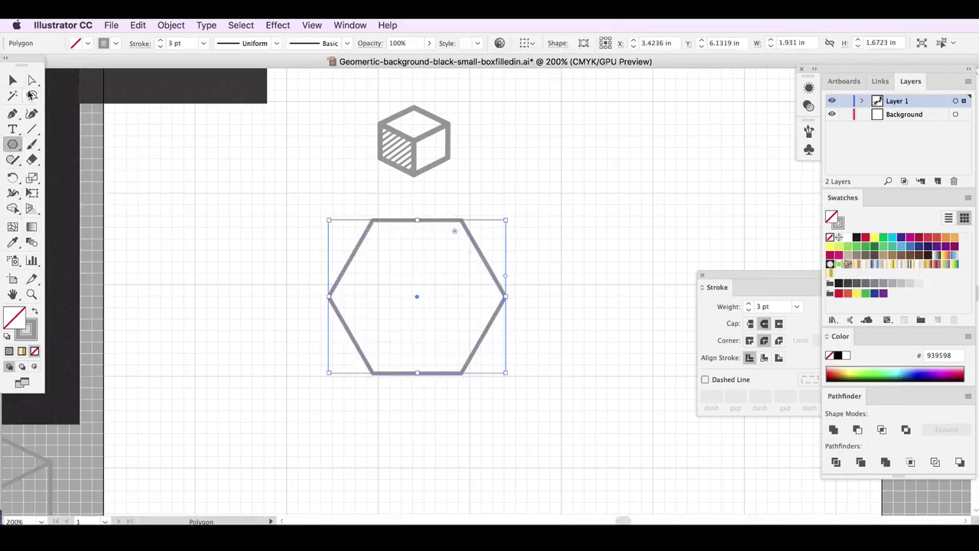
pyautogui.click(12, 80)
# Rotate the hexagon by 90 degrees so that one corner points straight up.
pyautogui.click(170, 24)
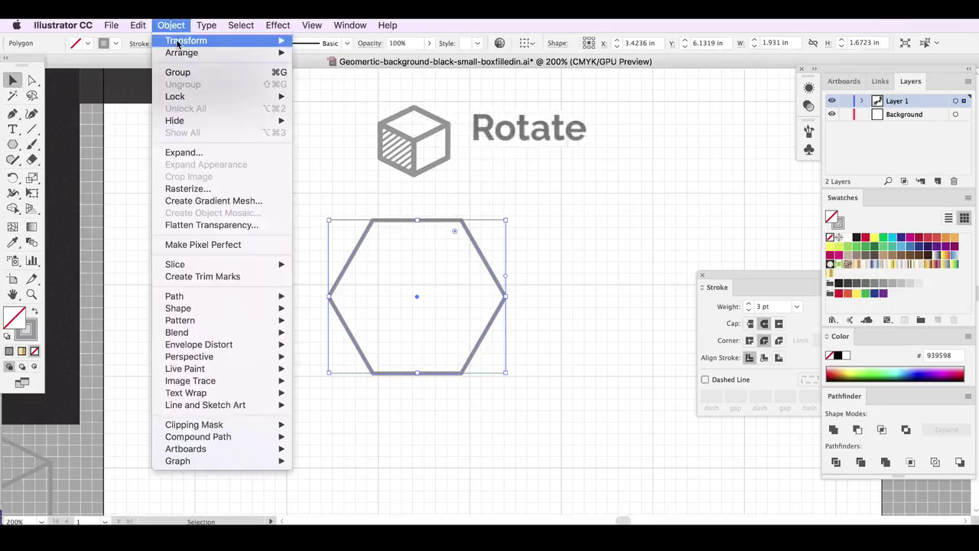
pyautogui.moveTo(199, 41)
pyautogui.click(340, 78)
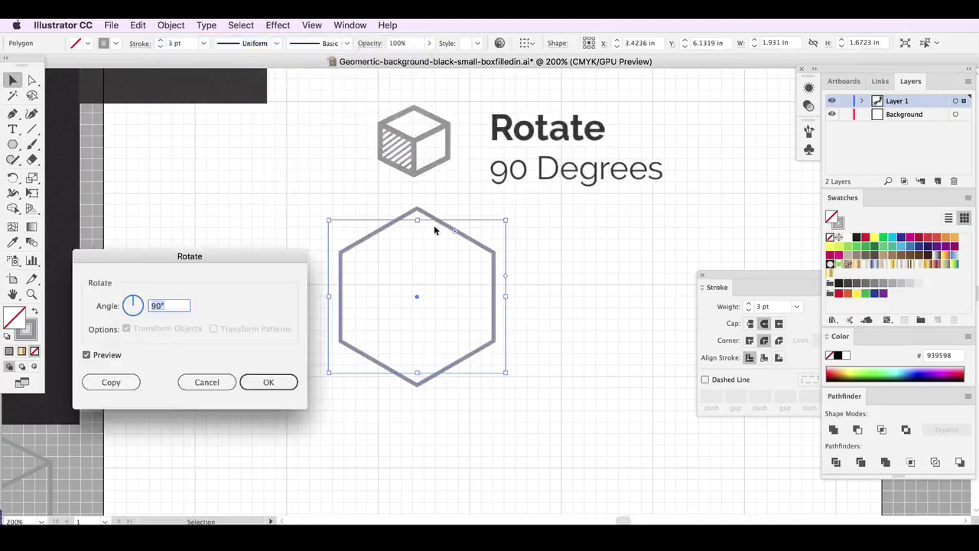
pyautogui.click(267, 382)
pyautogui.click(388, 280)
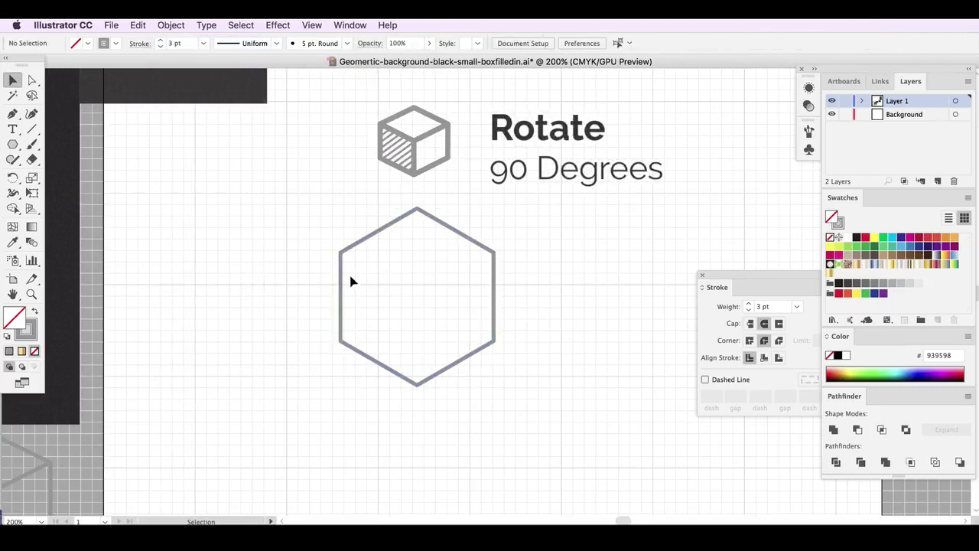
# Move the hexagon onto a vertical grid line and scale it up to span two major grid squares in width.
pyautogui.click(341, 295)
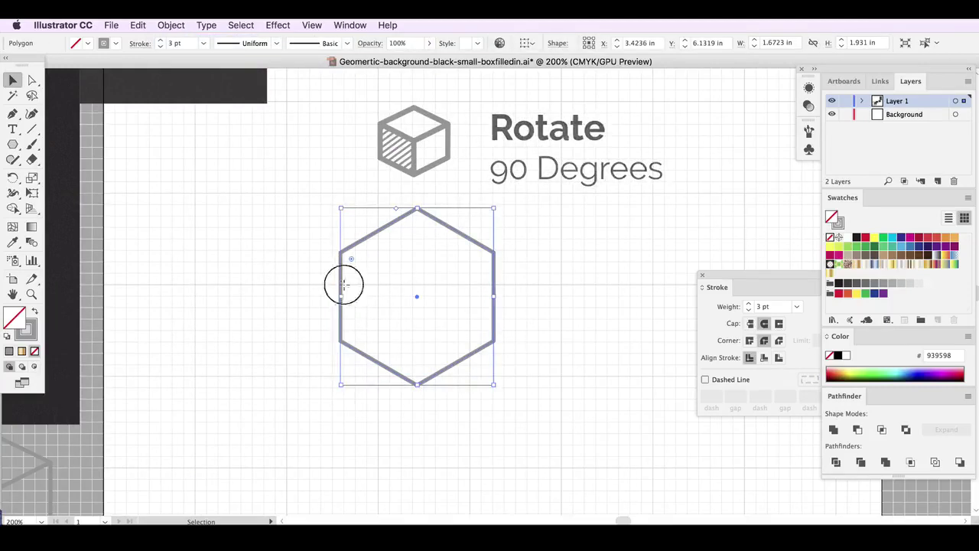
pyautogui.moveTo(349, 282); pyautogui.dragTo(378, 293)
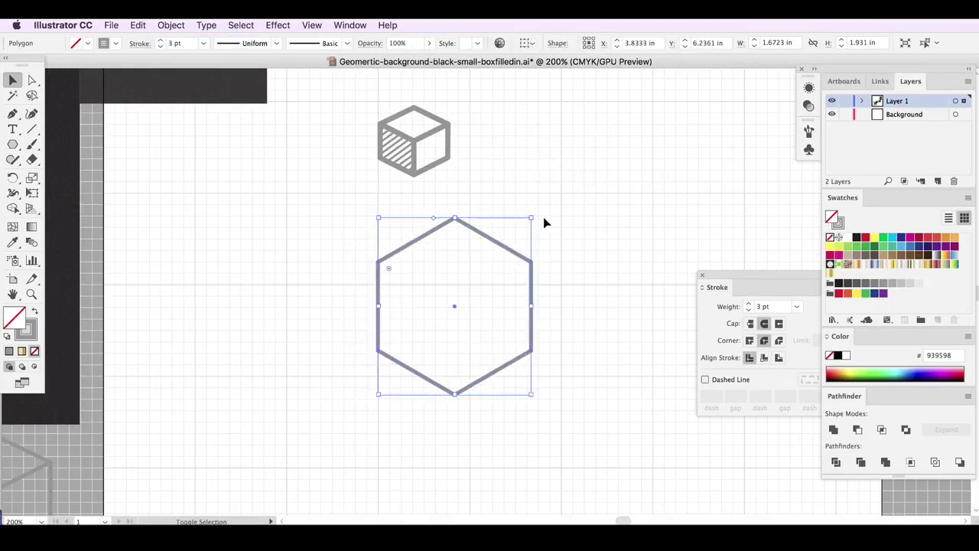
pyautogui.moveTo(533, 218); pyautogui.dragTo(567, 184)
pyautogui.click(586, 234)
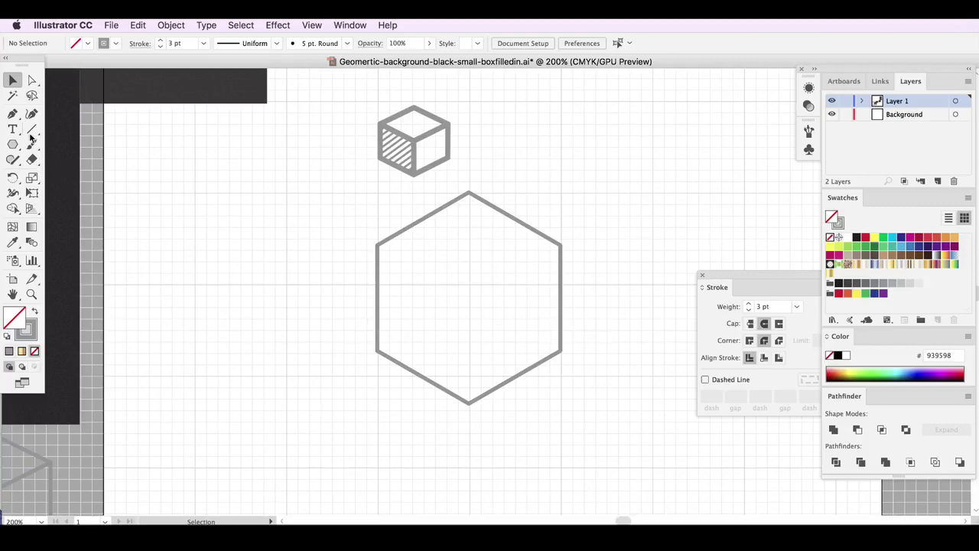
# Trace the cube's top face with the Pen tool as a closed path through the hexagon's upper corners and its centre.
pyautogui.click(12, 113)
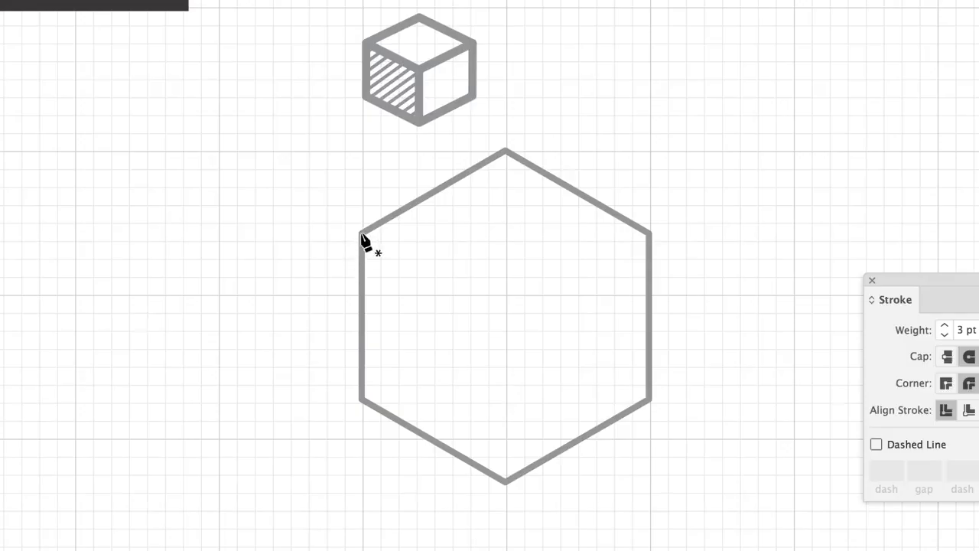
pyautogui.click(362, 234)
pyautogui.click(507, 314)
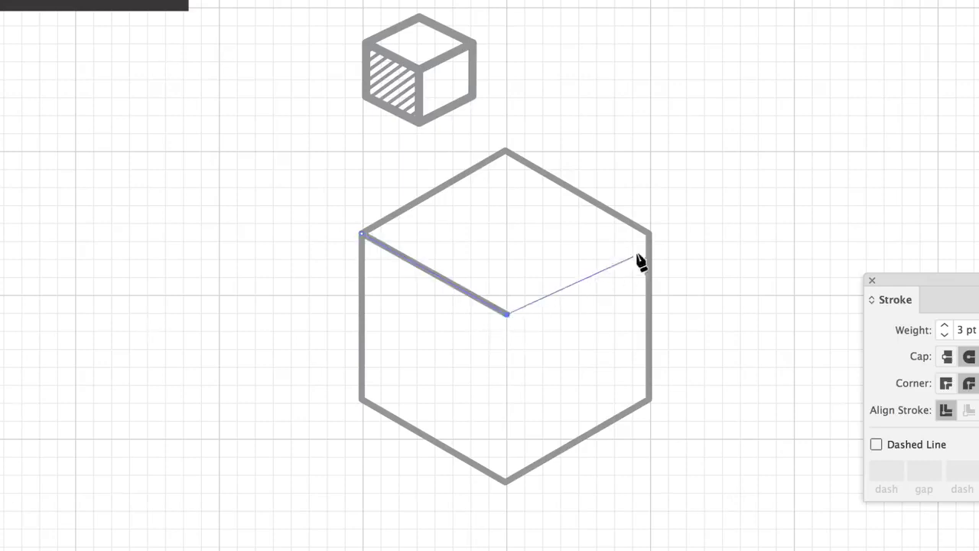
pyautogui.click(649, 234)
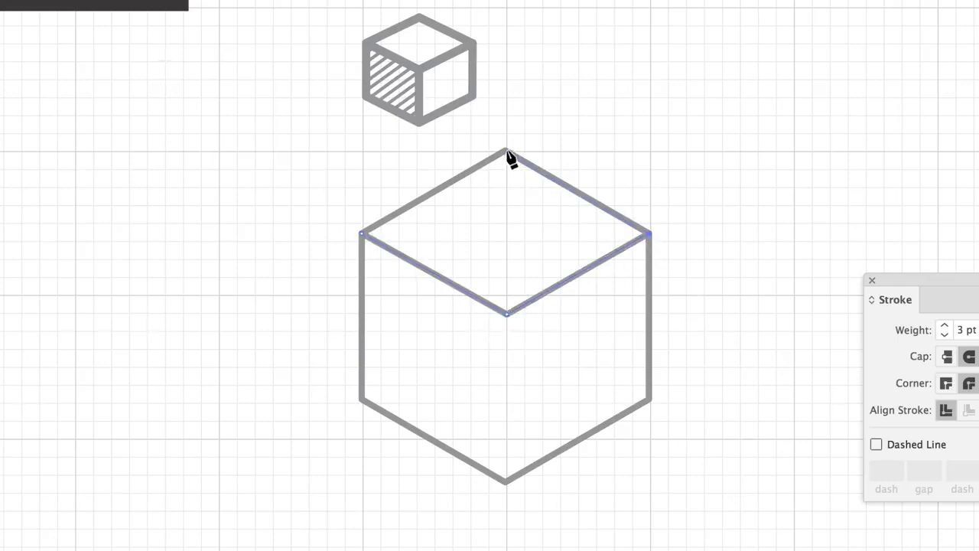
pyautogui.click(506, 152)
pyautogui.click(361, 233)
pyautogui.press('v')
pyautogui.click(489, 295)
# Trace the cube's right face with the Pen tool as a closed path from the centre around the hexagon's right side.
pyautogui.press('p')
pyautogui.click(506, 314)
pyautogui.click(507, 480)
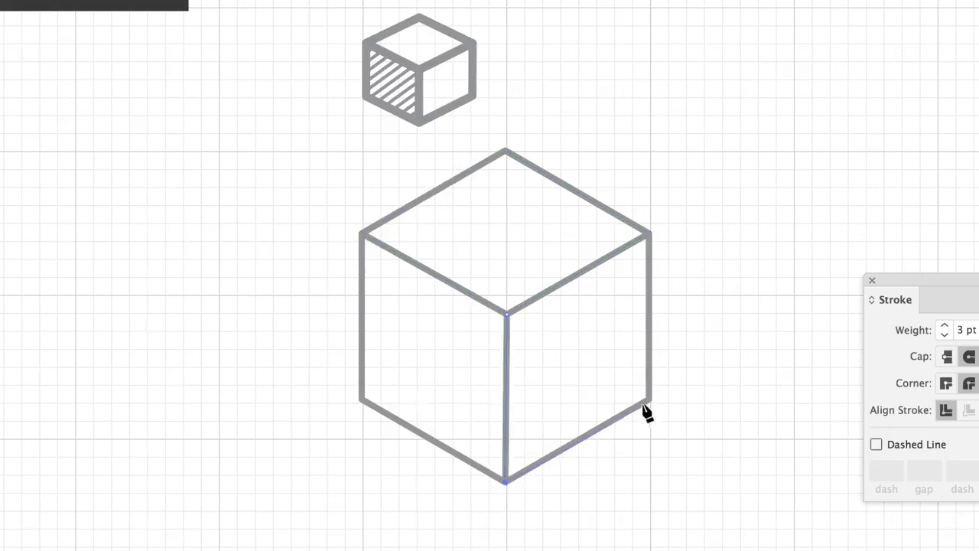
pyautogui.click(650, 400)
pyautogui.click(649, 234)
pyautogui.click(507, 313)
pyautogui.press('v')
pyautogui.click(69, 130)
# Trace the cube's left face with the Pen tool as a closed path from the lowest corner through the centre, and deselect it.
pyautogui.click(505, 480)
pyautogui.click(506, 314)
pyautogui.click(360, 234)
pyautogui.click(362, 399)
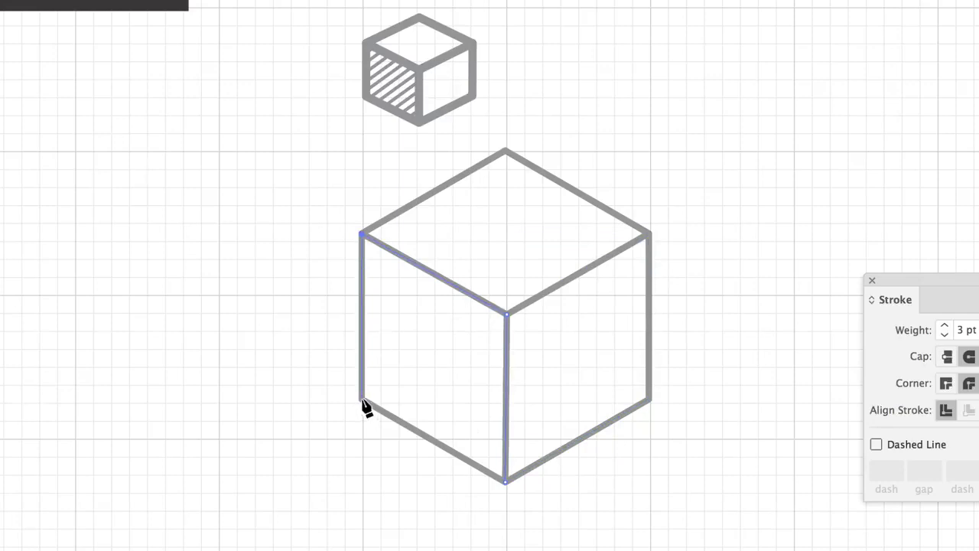
pyautogui.click(505, 480)
pyautogui.keyDown('super'); pyautogui.click(352, 502); pyautogui.keyUp('super')
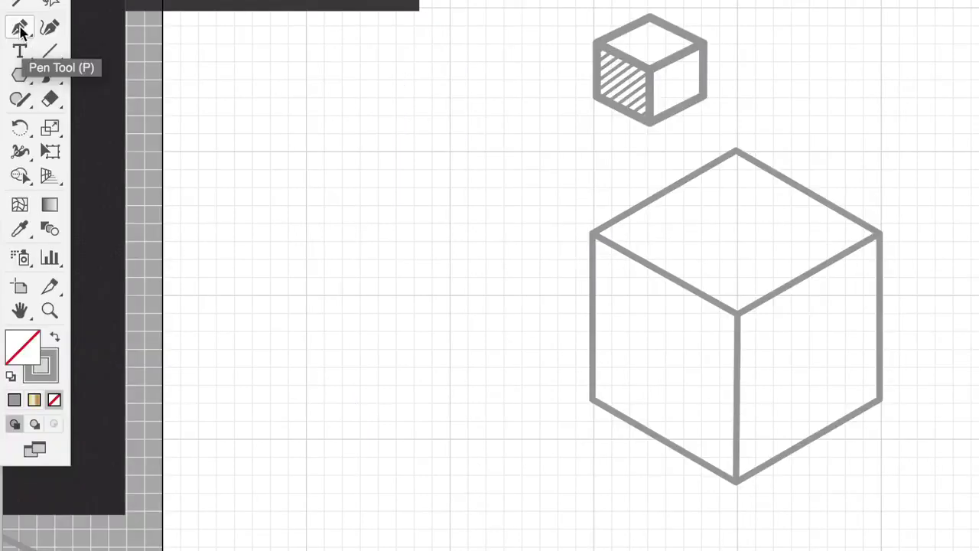
# Draw a vertical straight line about 2.02 in long in the empty area left of the large cube.
pyautogui.click(20, 28)
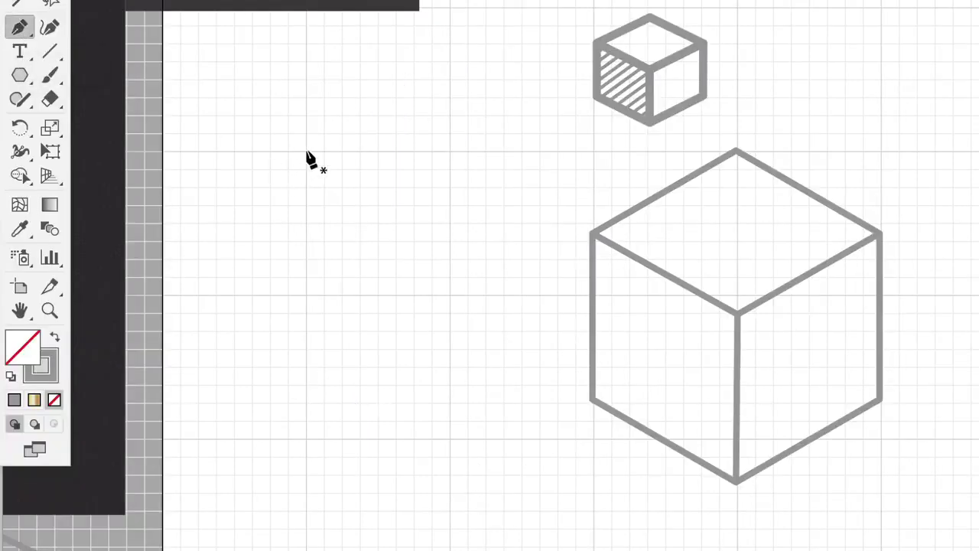
pyautogui.click(305, 151)
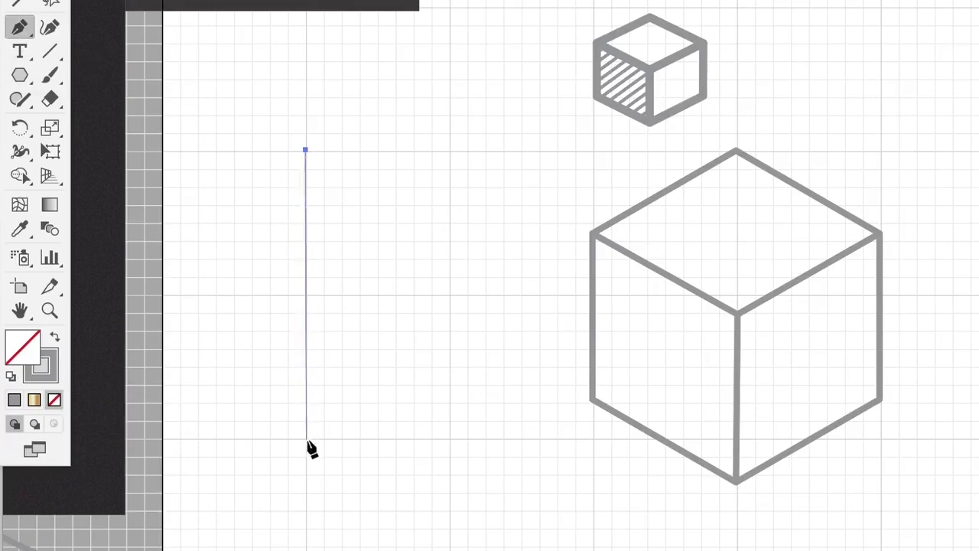
pyautogui.click(306, 442)
pyautogui.click(17, 4)
pyautogui.click(205, 48)
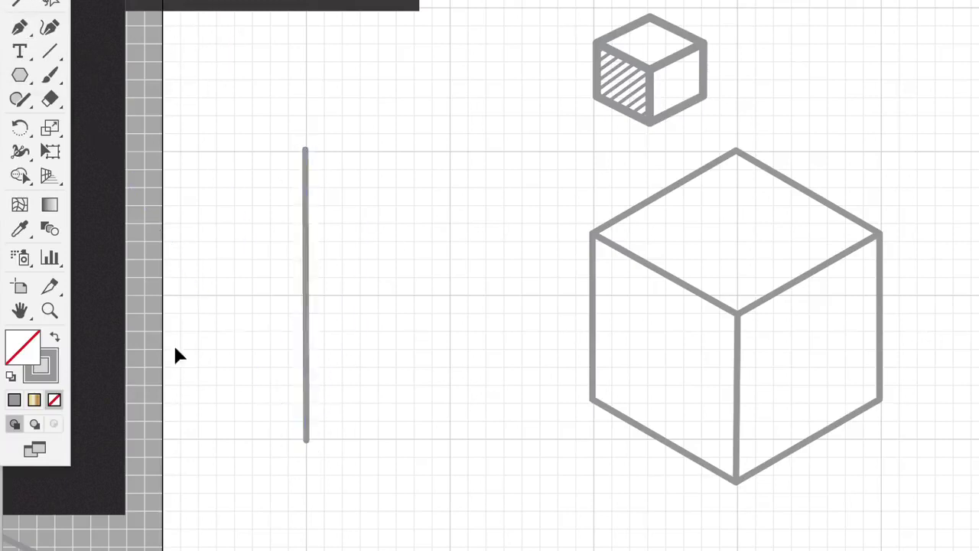
# Reduce the vertical line's stroke weight to 1 pt.
pyautogui.click(308, 286)
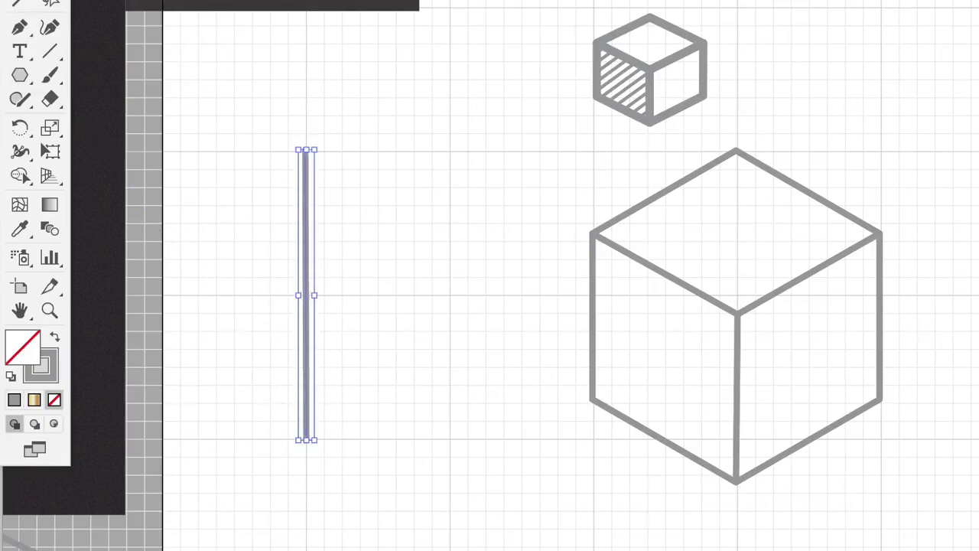
pyautogui.press('Down')
pyautogui.press('Down')
# Copy the thin line and paste it twice, placing the copies side by side as three evenly spaced lines.
pyautogui.moveTo(260, 195); pyautogui.dragTo(338, 257)
pyautogui.hotkey('ctrl', 'c')
pyautogui.hotkey('ctrl', 'v')
pyautogui.click(496, 133)
pyautogui.moveTo(762, 190); pyautogui.dragTo(323, 185)
pyautogui.hotkey('ctrl', 'v')
pyautogui.click(715, 188)
pyautogui.moveTo(763, 190); pyautogui.dragTo(342, 172)
# Keep duplicating the whole set of lines and placing each copy to its right until there are 24 evenly spaced lines.
pyautogui.moveTo(264, 172); pyautogui.dragTo(361, 214)
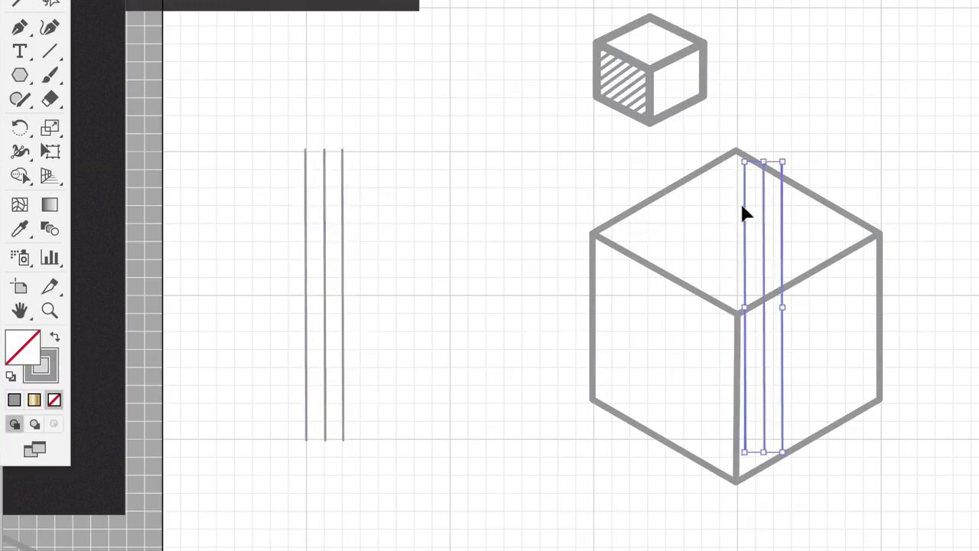
pyautogui.moveTo(741, 207); pyautogui.dragTo(359, 199)
pyautogui.moveTo(277, 208); pyautogui.dragTo(443, 222)
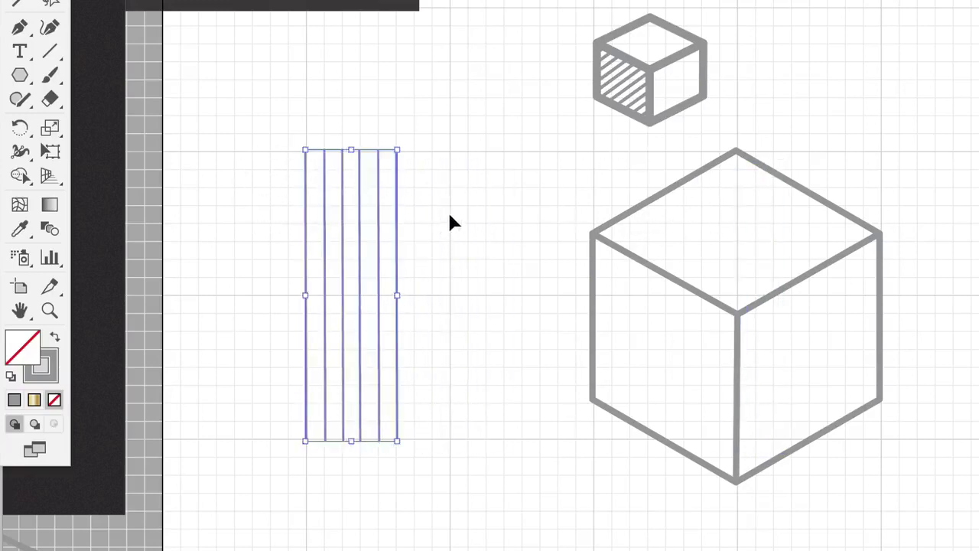
pyautogui.moveTo(307, 205); pyautogui.dragTo(412, 195)
pyautogui.moveTo(235, 155); pyautogui.dragTo(509, 203)
pyautogui.moveTo(417, 215); pyautogui.dragTo(774, 216)
pyautogui.moveTo(673, 205); pyautogui.dragTo(524, 197)
# Select all the thin lines without the cube's shapes and move them to the upper right of the large cube.
pyautogui.moveTo(262, 158); pyautogui.dragTo(767, 175)
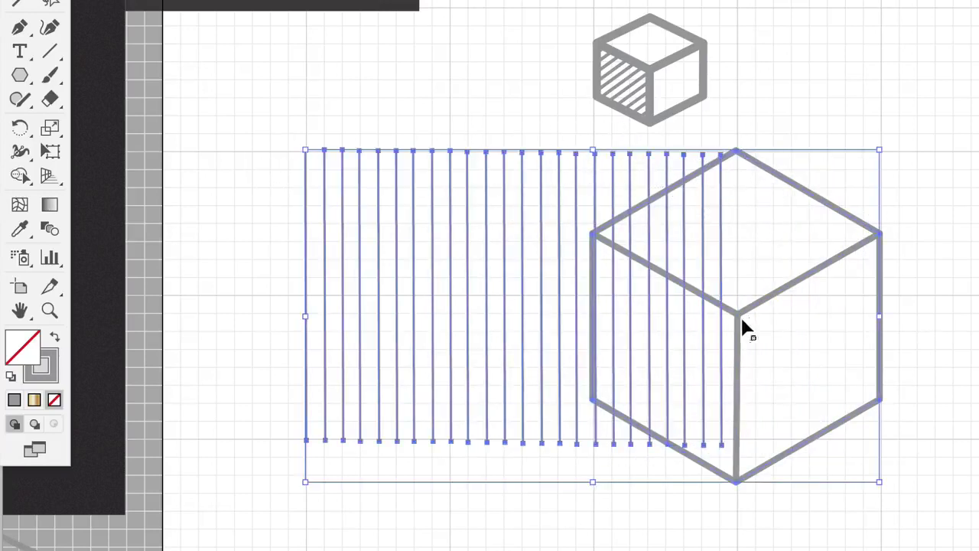
pyautogui.keyDown('shift'); pyautogui.click(885, 301); pyautogui.keyUp('shift')
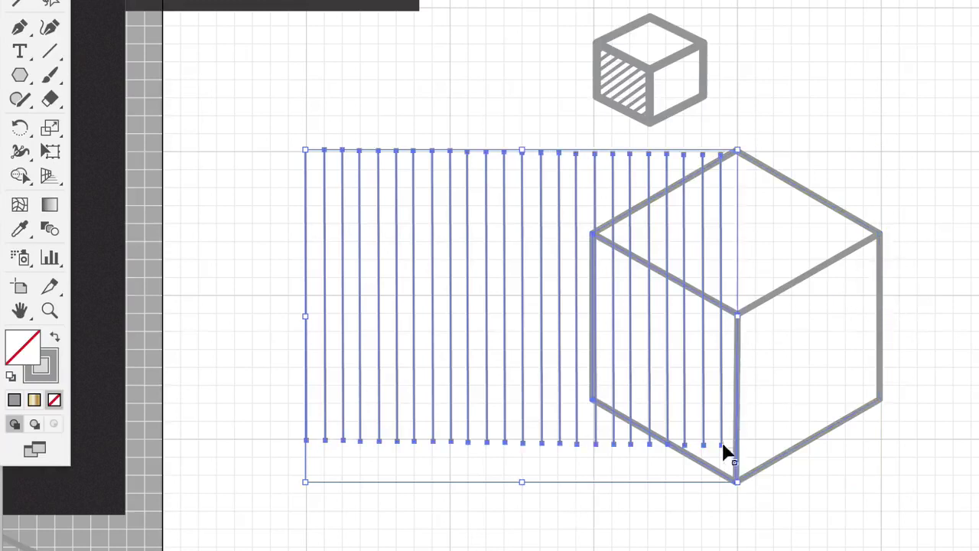
pyautogui.keyDown('shift'); pyautogui.click(734, 477); pyautogui.keyUp('shift')
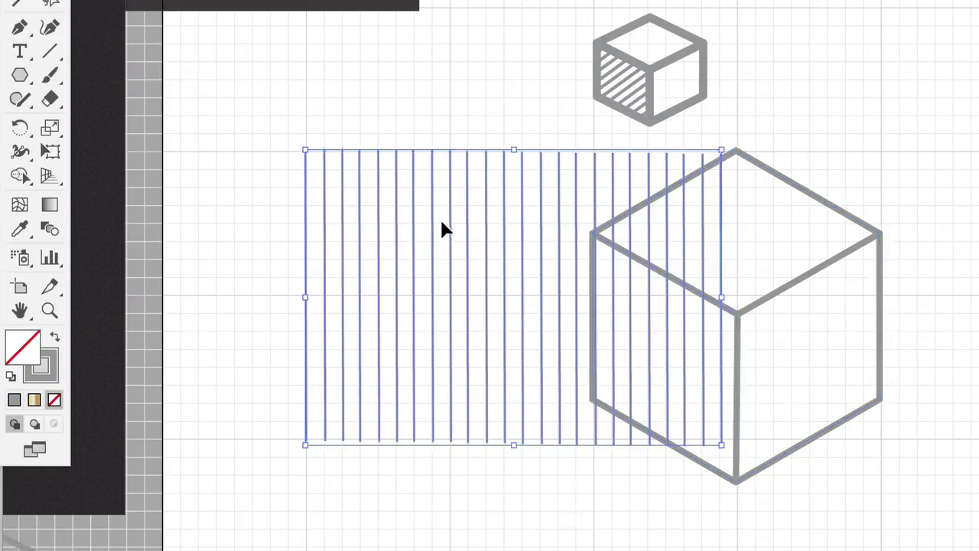
pyautogui.moveTo(454, 233); pyautogui.dragTo(978, 80)
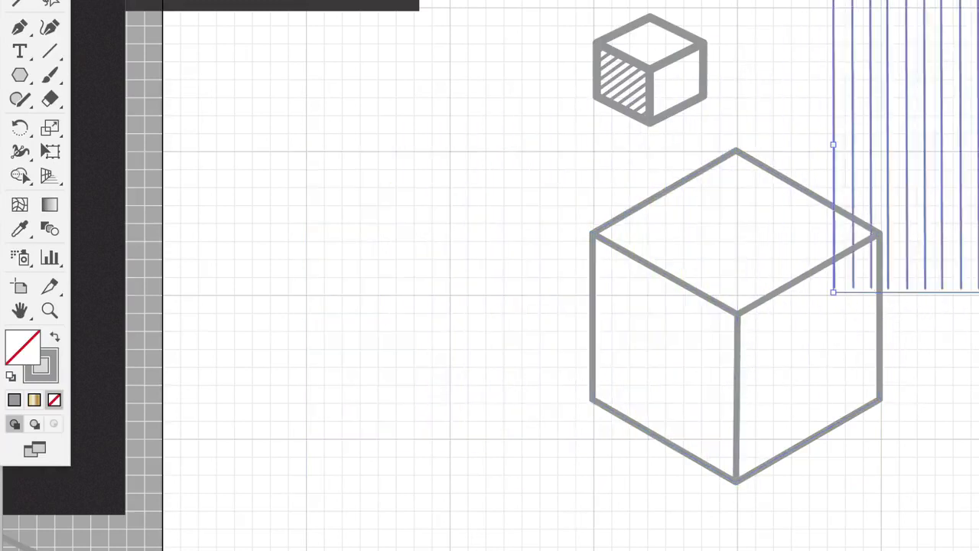
pyautogui.hscroll(5, 877, 308)
pyautogui.scroll(7, 877, 307)
pyautogui.moveTo(871, 380); pyautogui.dragTo(885, 337)
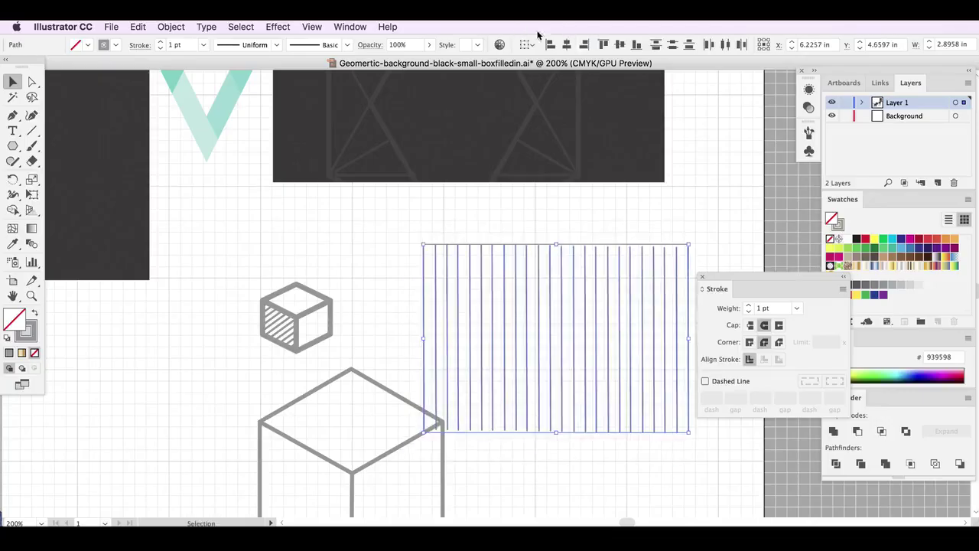
# Align the thin lines by their top edges and distribute them horizontally by their centres.
pyautogui.click(311, 26)
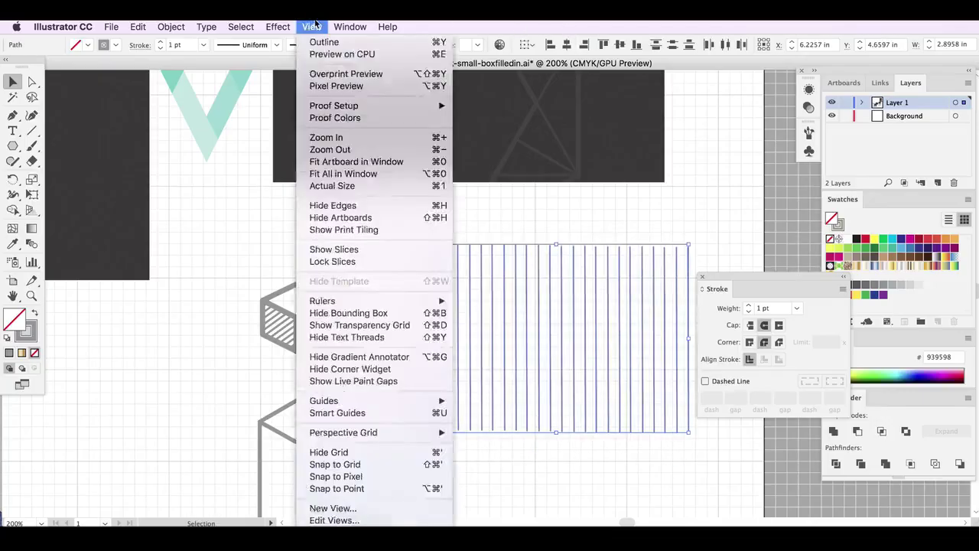
pyautogui.moveTo(350, 26)
pyautogui.click(381, 195)
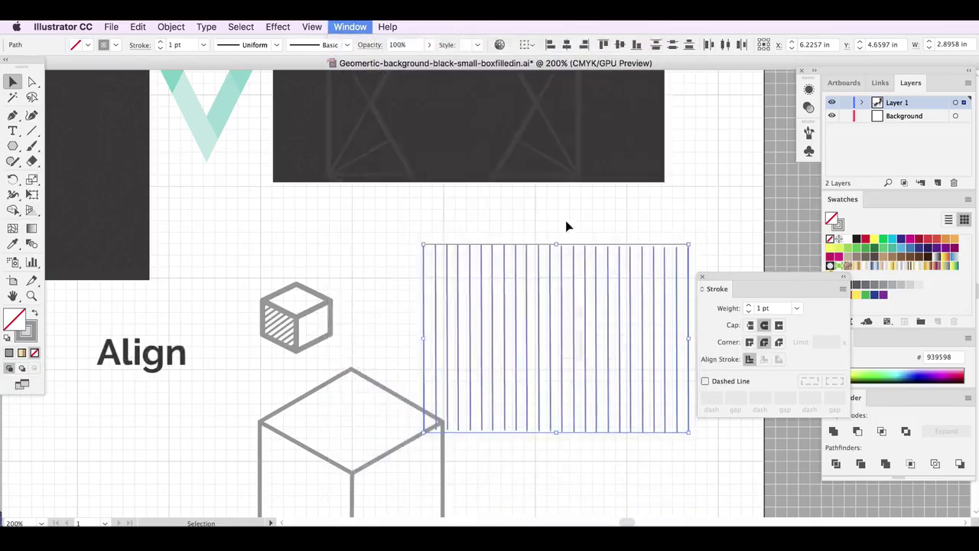
pyautogui.moveTo(522, 271); pyautogui.dragTo(314, 204)
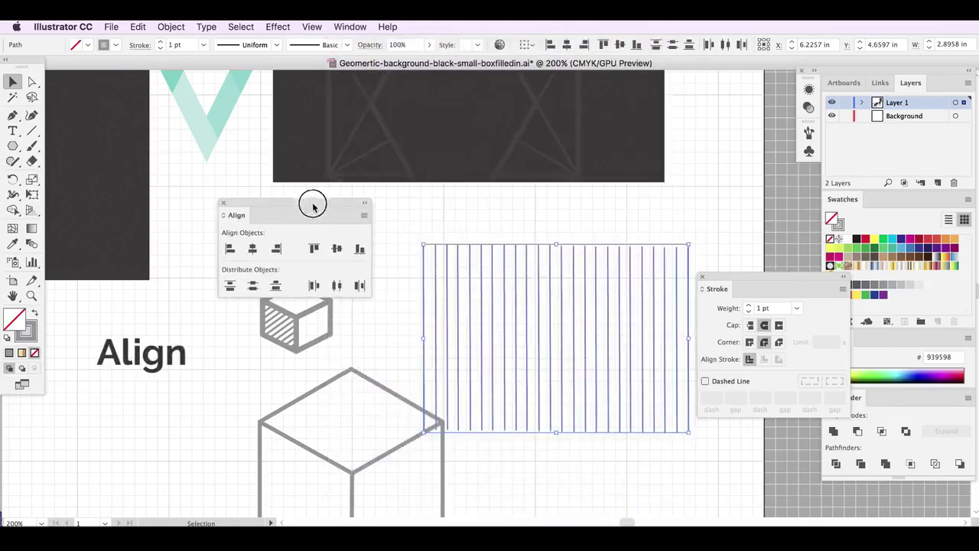
pyautogui.click(315, 250)
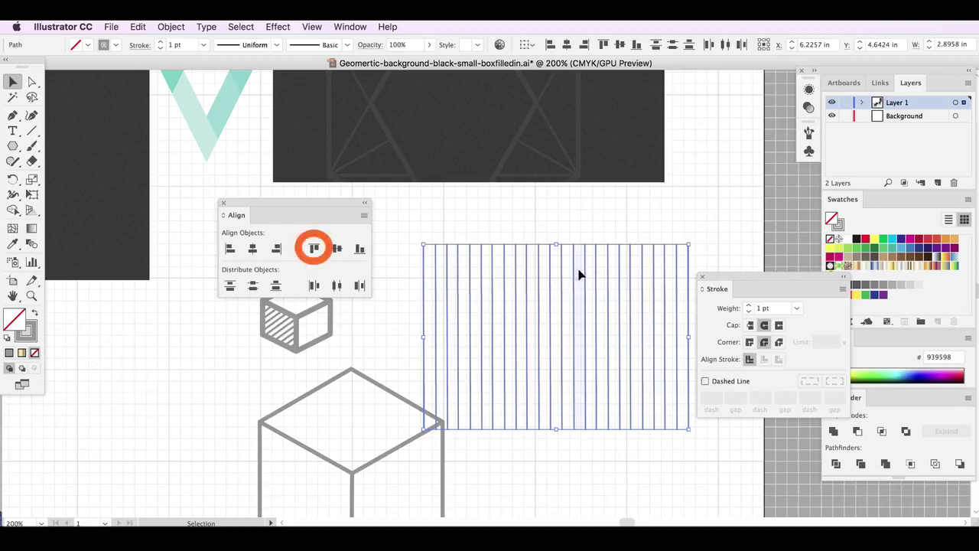
pyautogui.click(335, 287)
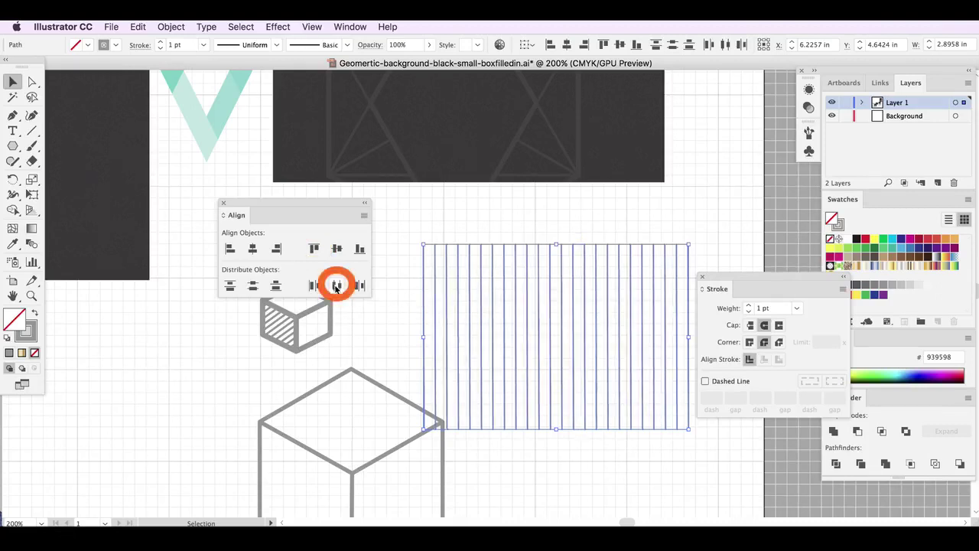
# Group all the thin vertical lines into one object and deselect it.
pyautogui.click(406, 264)
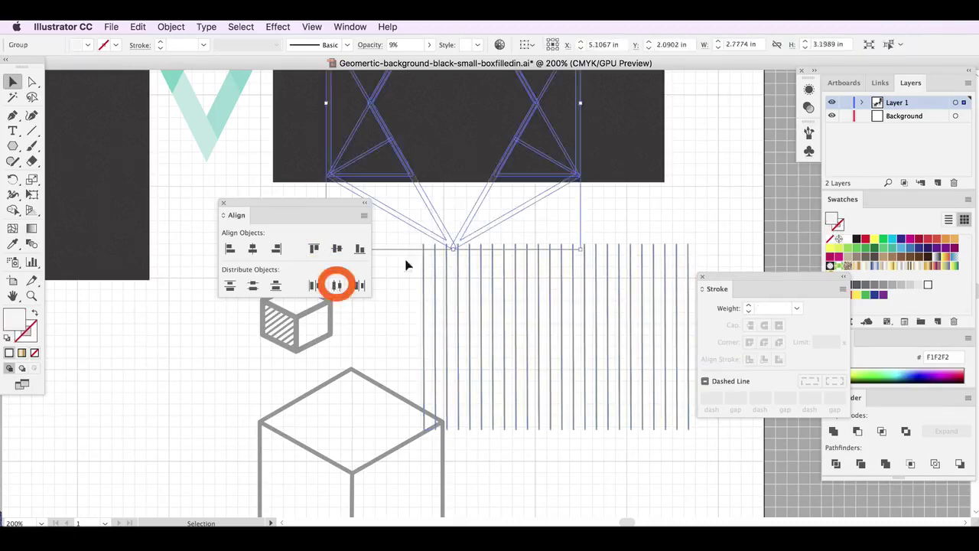
pyautogui.click(686, 261)
pyautogui.click(170, 27)
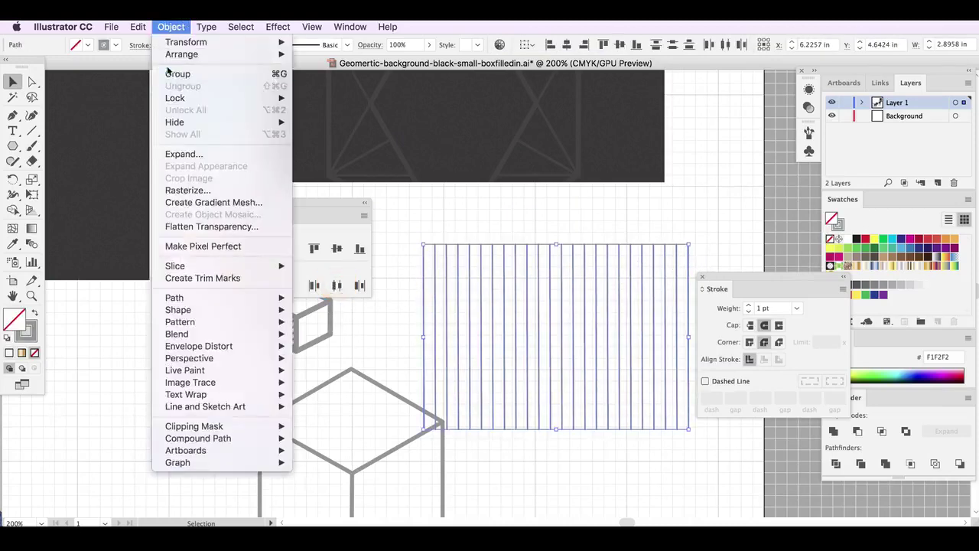
pyautogui.click(171, 73)
pyautogui.click(458, 197)
# Move the Align panel out of the way and place the group of lines over the large cube.
pyautogui.scroll(-4, 464, 340)
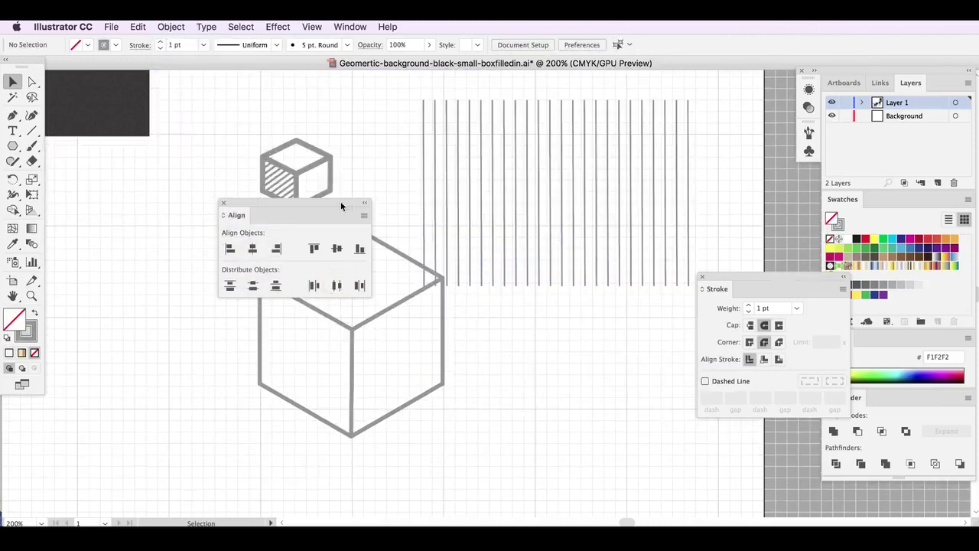
pyautogui.moveTo(340, 203); pyautogui.dragTo(211, 100)
pyautogui.moveTo(459, 155); pyautogui.dragTo(205, 314)
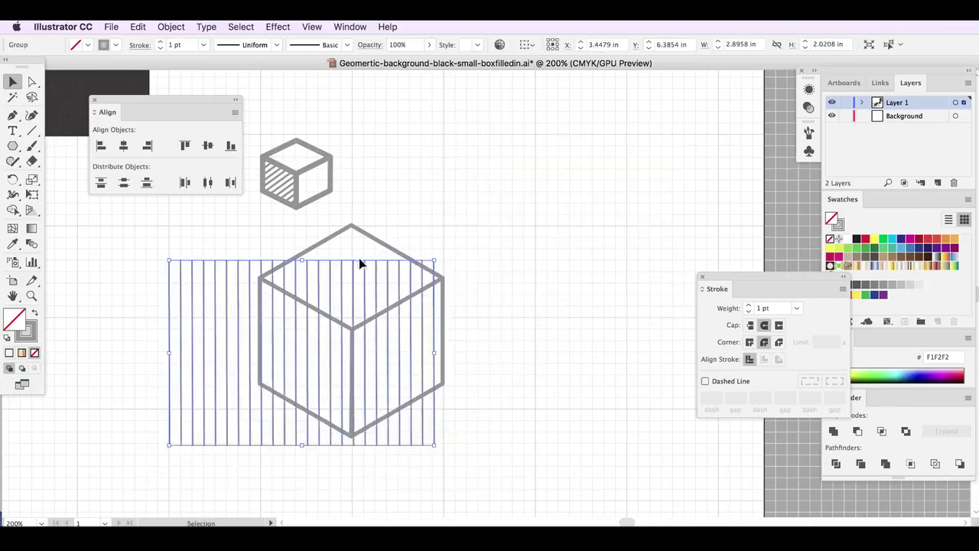
# Rotate the group of lines to a diagonal rising to the right, fit it over the large cube's left face and deselect it.
pyautogui.moveTo(304, 259)
pyautogui.mouseDown()
pyautogui.moveTo(380, 280)
pyautogui.moveTo(437, 162)
pyautogui.moveTo(475, 204)
pyautogui.moveTo(478, 323)
pyautogui.moveTo(469, 361)
pyautogui.mouseUp()
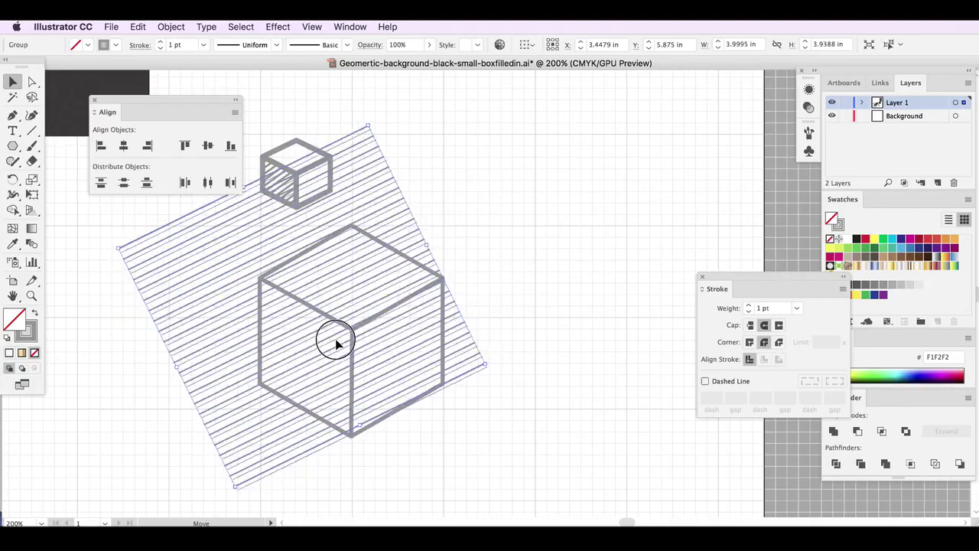
pyautogui.moveTo(348, 336); pyautogui.dragTo(353, 337)
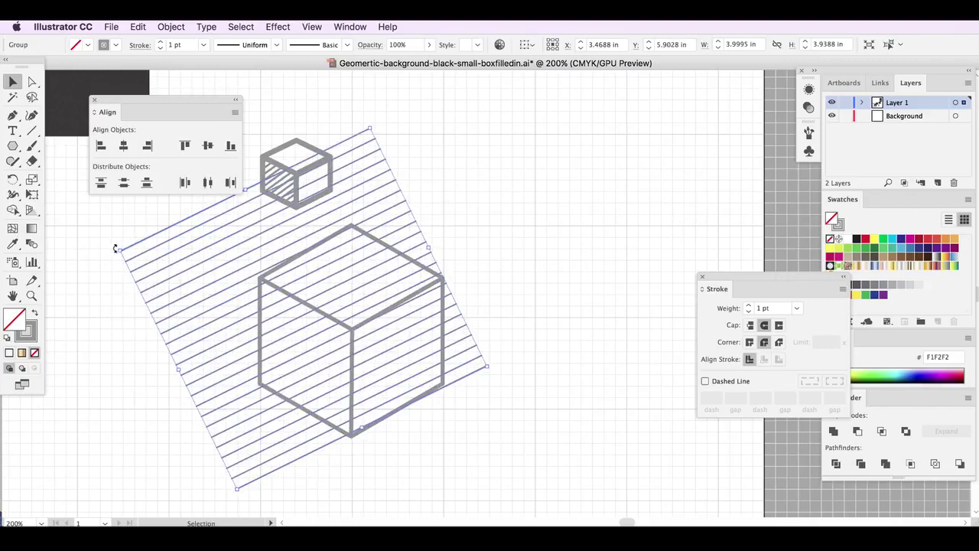
pyautogui.moveTo(116, 249); pyautogui.dragTo(114, 237)
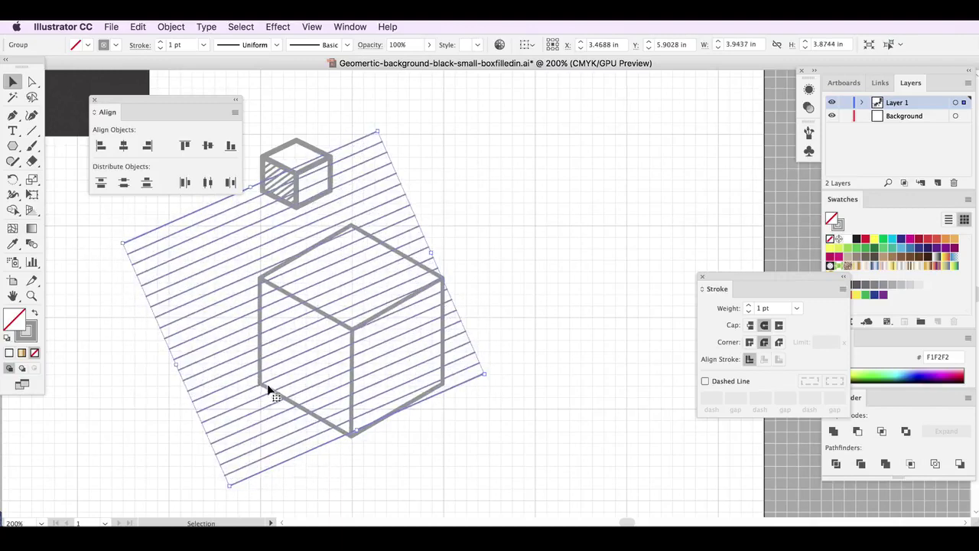
pyautogui.moveTo(268, 390); pyautogui.dragTo(269, 385)
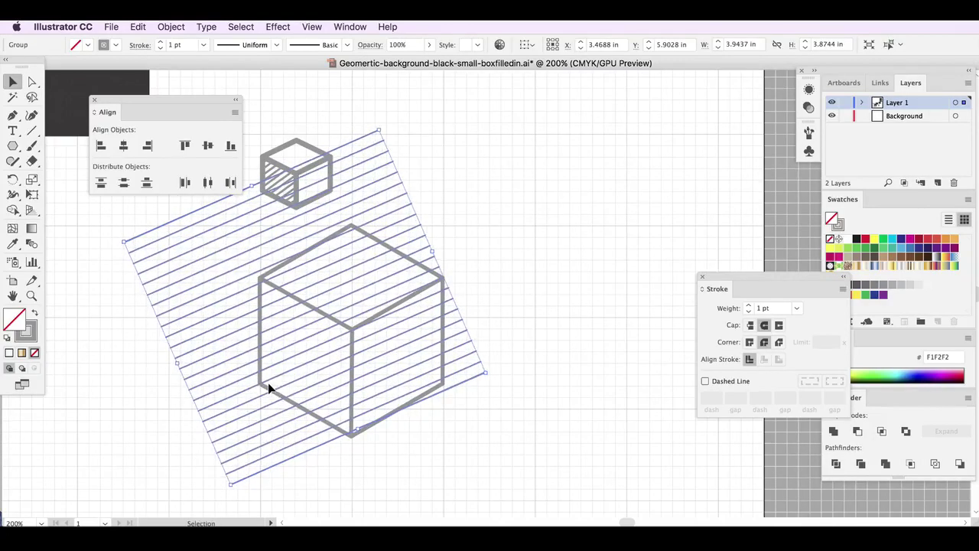
pyautogui.click(378, 124)
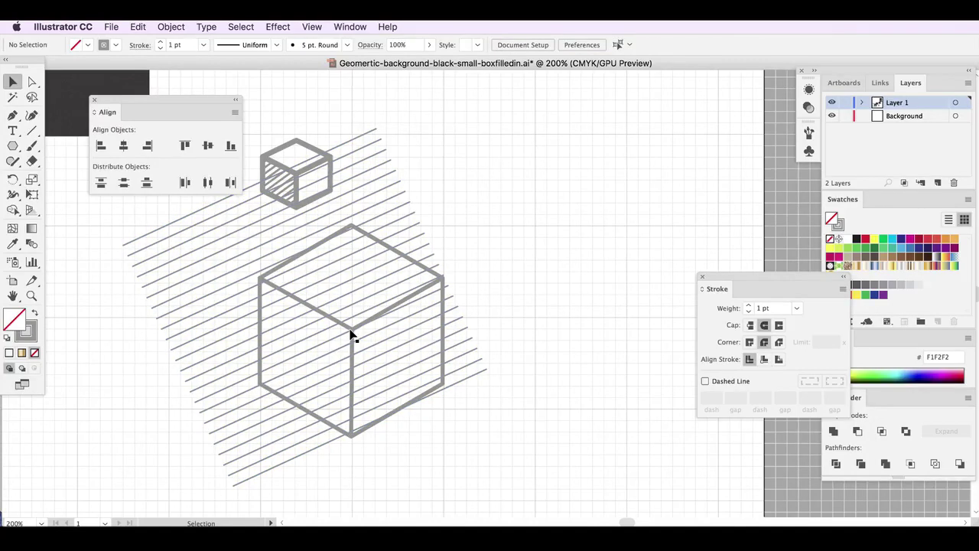
# Set the stroke weight of the group of diagonal lines to 1.25 pt.
pyautogui.click(304, 346)
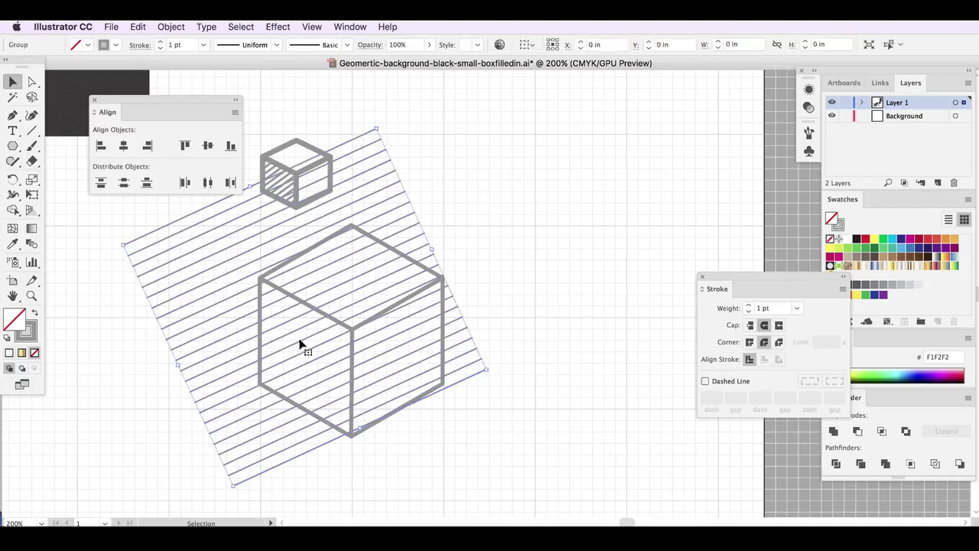
pyautogui.click(537, 325)
pyautogui.click(321, 350)
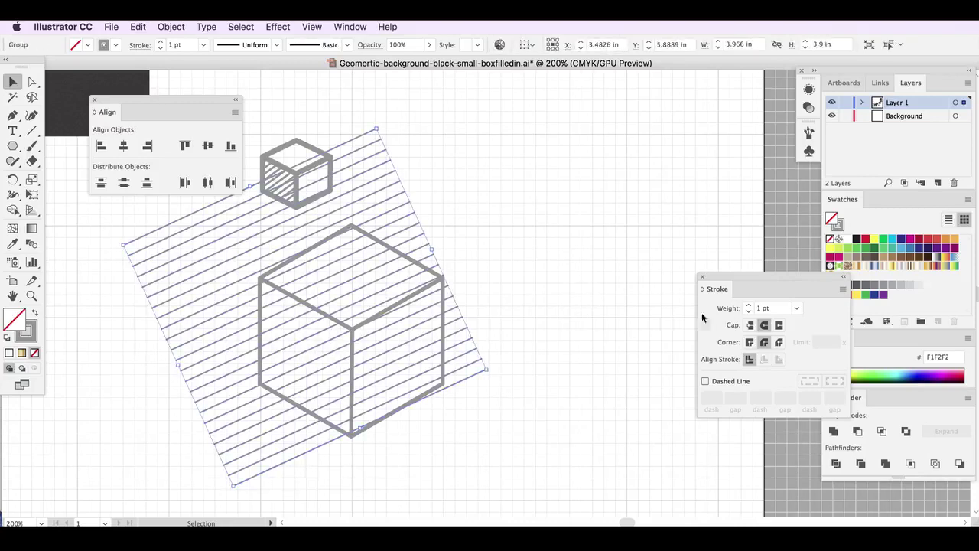
pyautogui.click(749, 305)
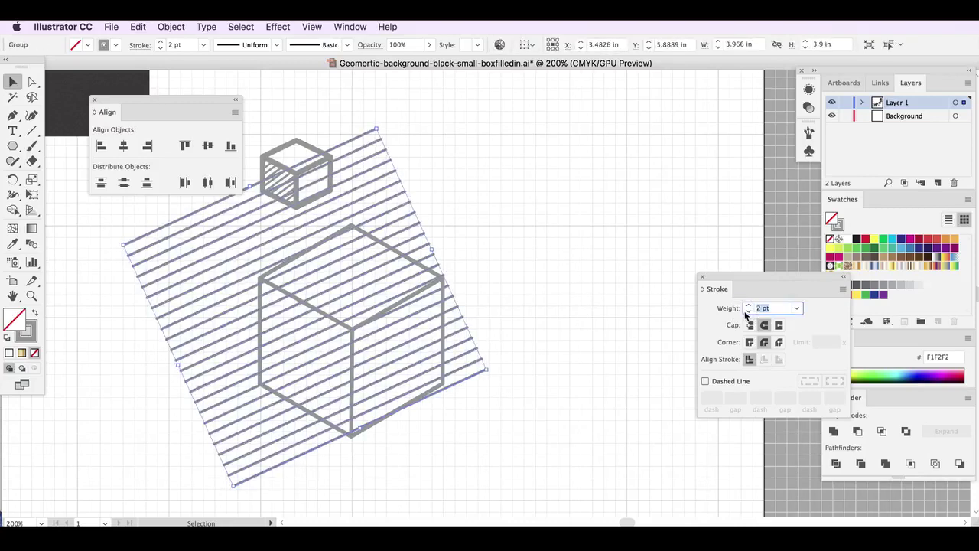
pyautogui.press('Return')
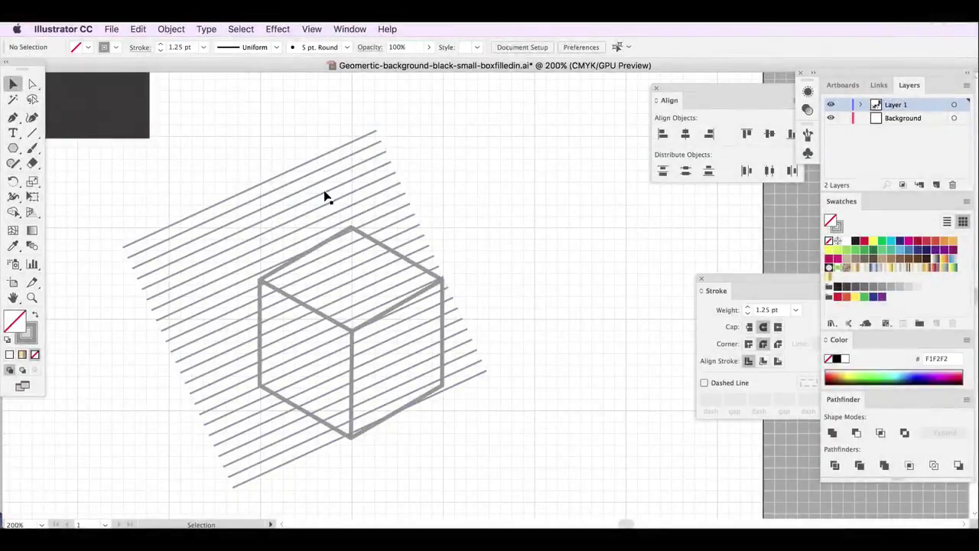
# Set the stroke weight of the diagonal line group to 1.35 pt and deselect it.
pyautogui.click(325, 197)
pyautogui.click(767, 311)
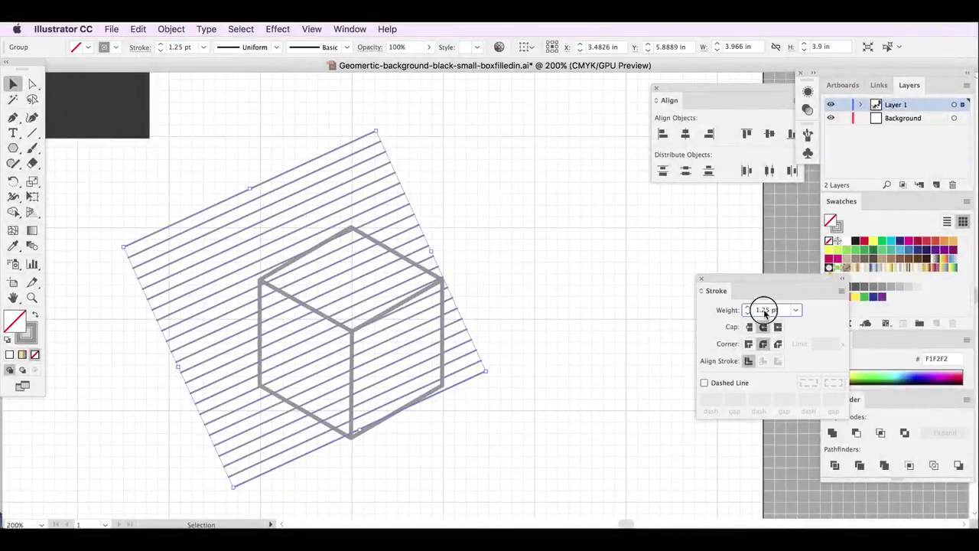
pyautogui.write('3')
pyautogui.press('Return')
pyautogui.click(540, 266)
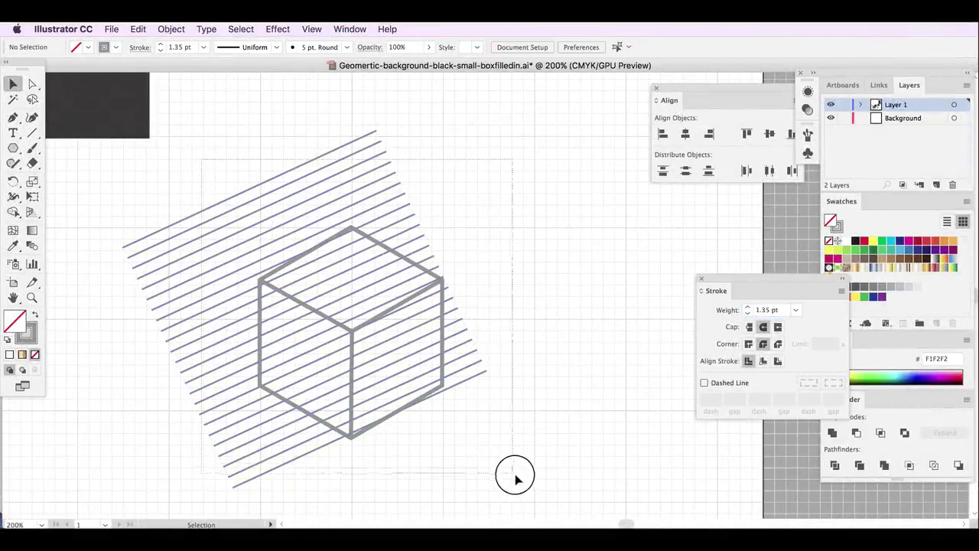
pyautogui.moveTo(258, 197); pyautogui.dragTo(557, 492)
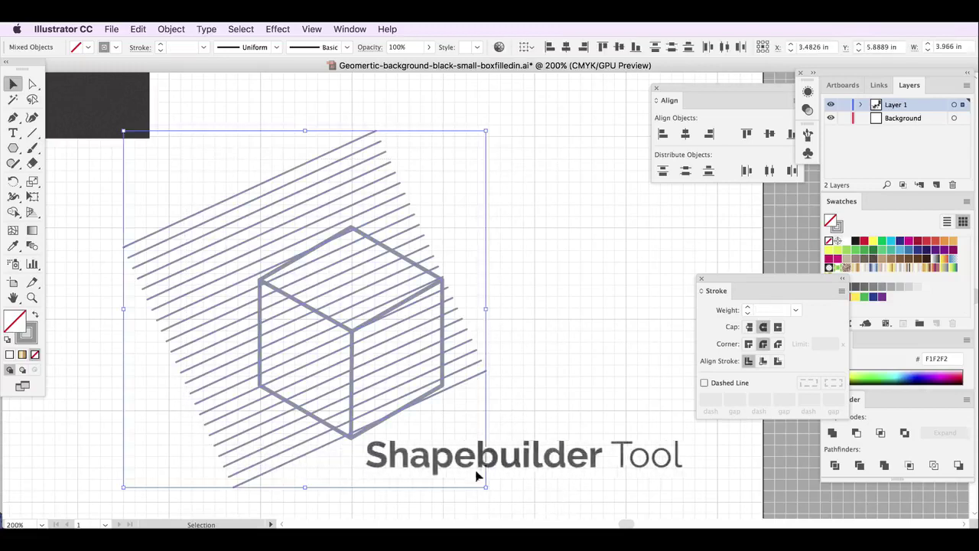
pyautogui.click(14, 212)
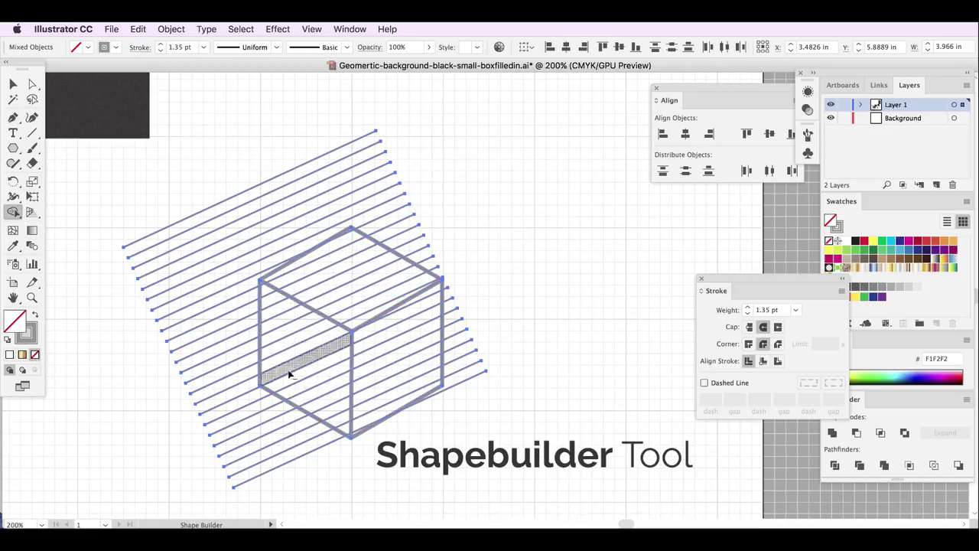
pyautogui.click(13, 83)
# Shorten the group of diagonal lines from both ends so it just spans the cube's left face, and deselect it.
pyautogui.click(336, 170)
pyautogui.click(334, 151)
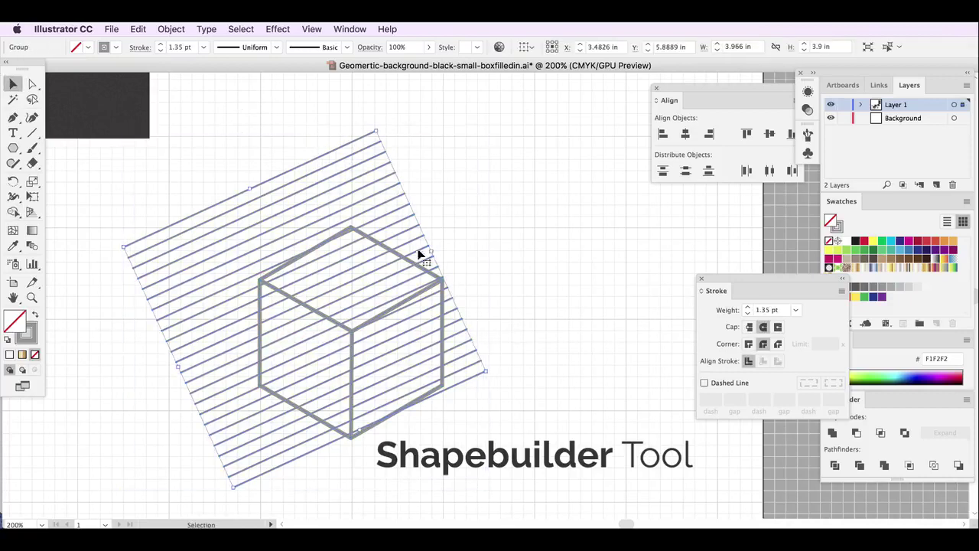
pyautogui.moveTo(431, 251); pyautogui.dragTo(352, 267)
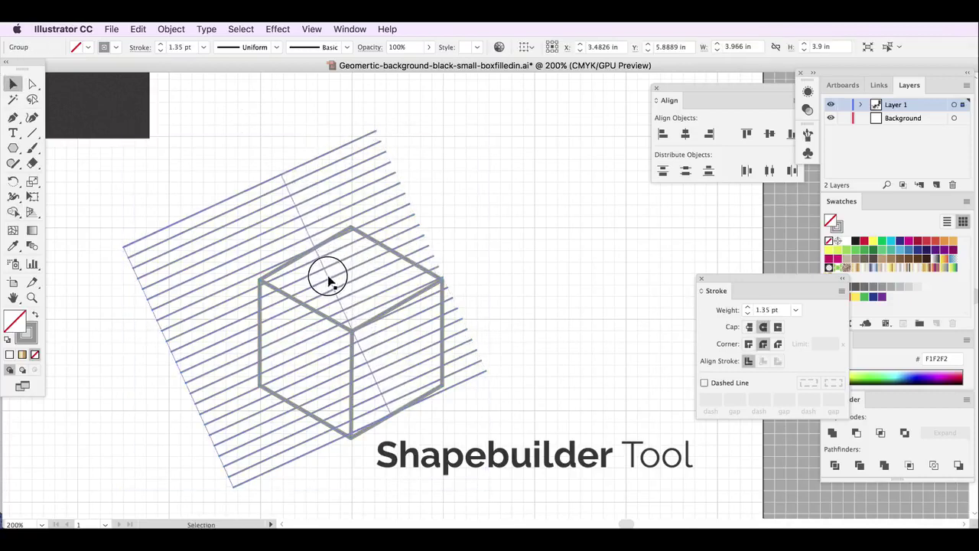
pyautogui.press('Delete')
pyautogui.click(192, 337)
pyautogui.moveTo(178, 366); pyautogui.dragTo(244, 353)
pyautogui.click(291, 187)
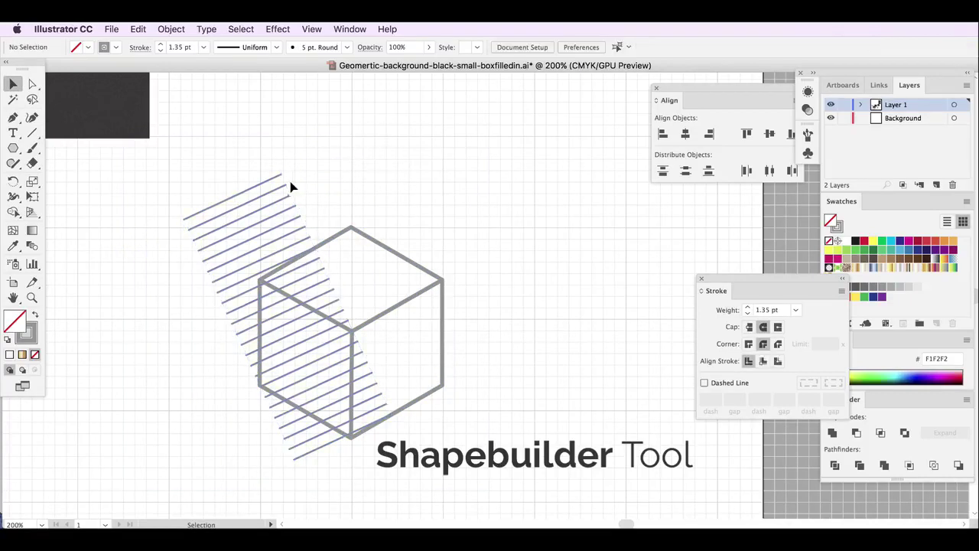
# Select the cube together with the lines and erase the line parts outside the cube's left side with the Shape Builder tool.
pyautogui.moveTo(188, 178); pyautogui.dragTo(508, 457)
pyautogui.click(13, 213)
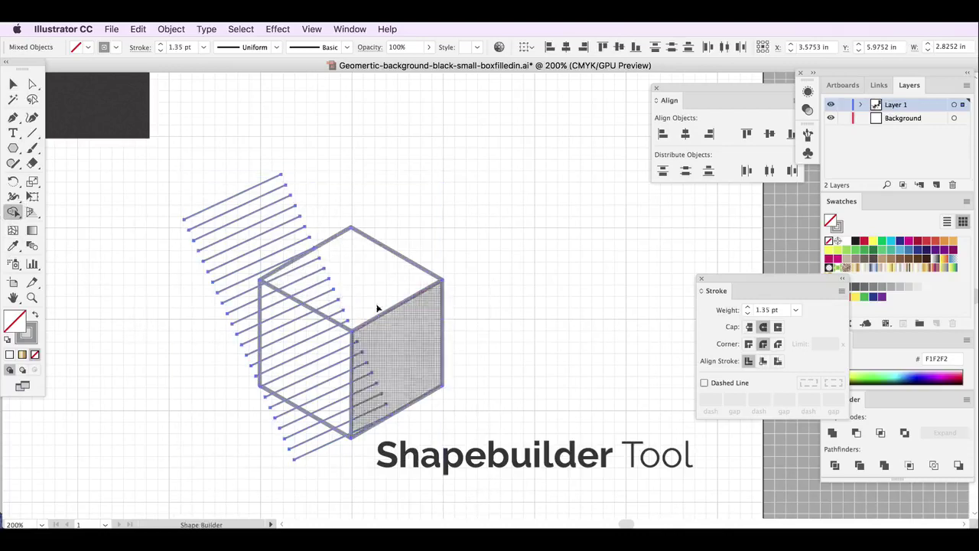
pyautogui.moveTo(259, 159)
pyautogui.mouseDown()
pyautogui.moveTo(268, 222)
pyautogui.moveTo(235, 308)
pyautogui.moveTo(256, 399)
pyautogui.moveTo(344, 460)
pyautogui.mouseUp()
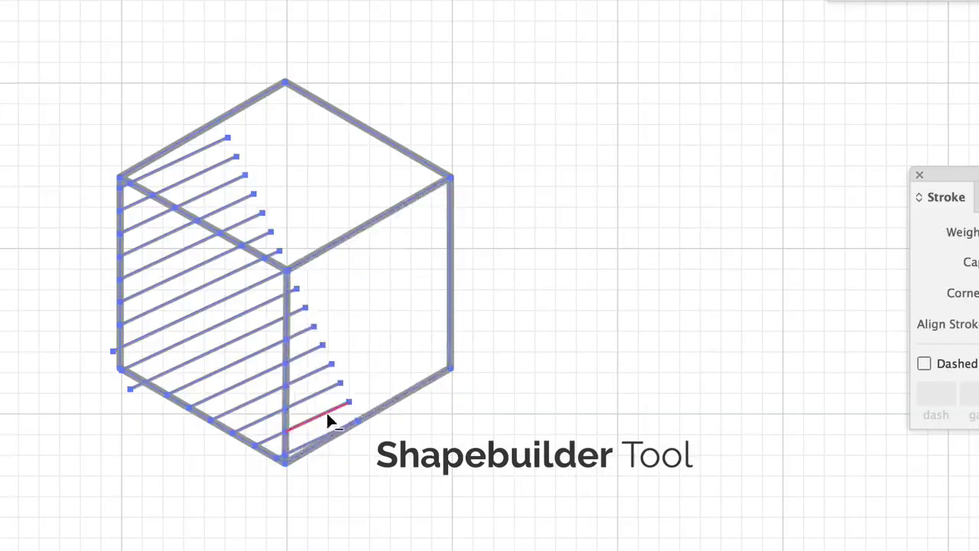
# Erase the line ends that stick out into the cube's right face with the Shape Builder tool.
pyautogui.keyDown('alt'); pyautogui.click(326, 387); pyautogui.keyUp('alt')
pyautogui.keyDown('alt'); pyautogui.click(326, 367); pyautogui.keyUp('alt')
pyautogui.keyDown('alt'); pyautogui.click(315, 347); pyautogui.keyUp('alt')
pyautogui.keyDown('alt'); pyautogui.click(314, 327); pyautogui.keyUp('alt')
pyautogui.moveTo(304, 313); pyautogui.dragTo(299, 289)
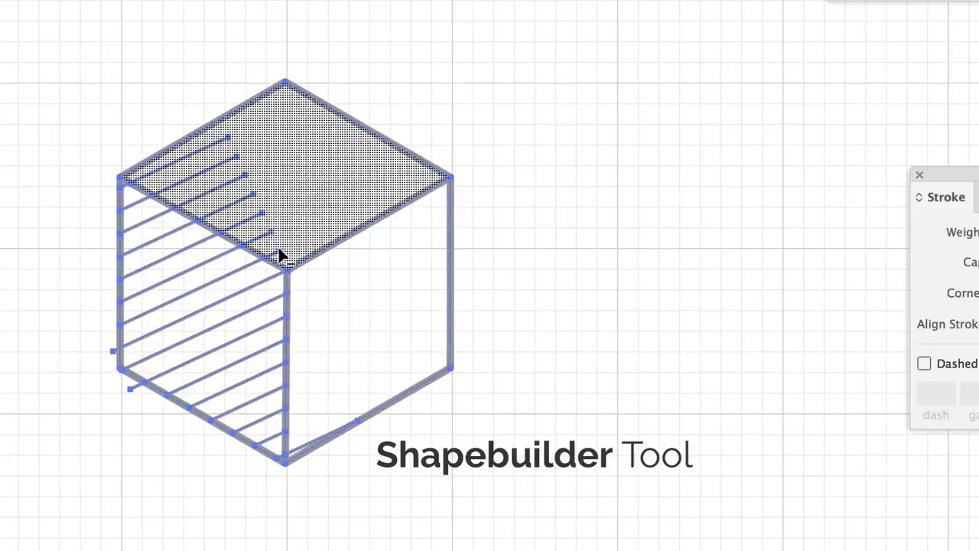
# Try to erase the line ends crossing the cube's top face in one stroke, and undo it.
pyautogui.click(261, 210)
pyautogui.moveTo(260, 206); pyautogui.dragTo(230, 132)
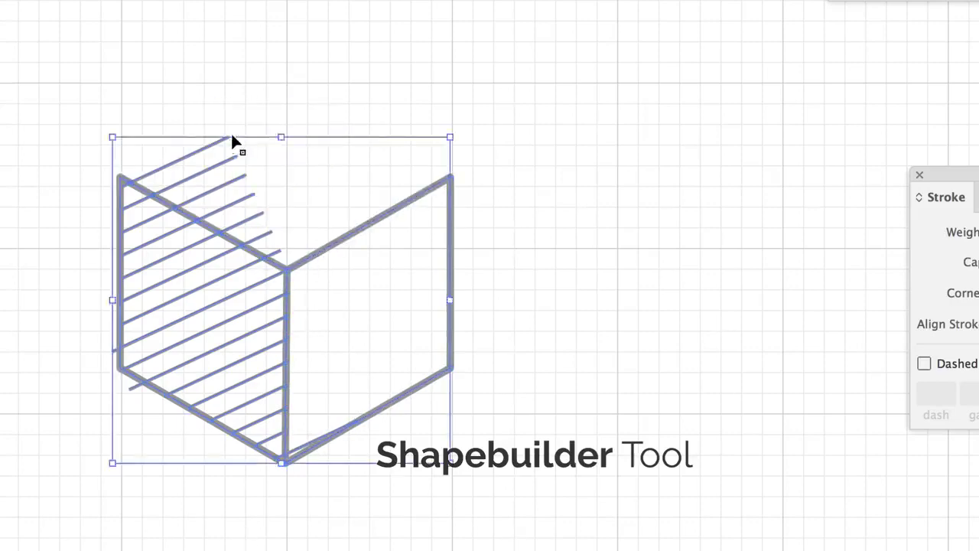
pyautogui.press('super+z')
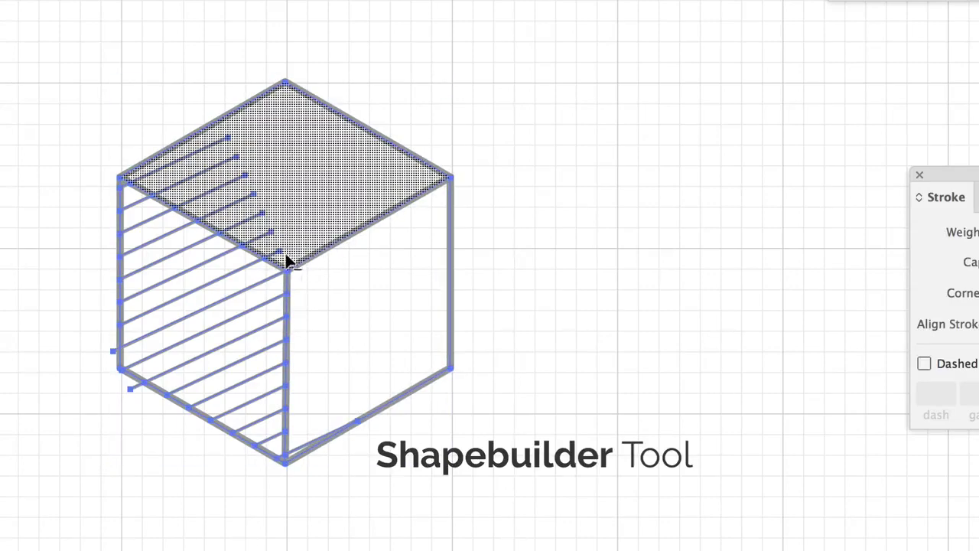
# Erase the line ends on the cube's top face one by one, undoing any removal that damages the face.
pyautogui.click(279, 251)
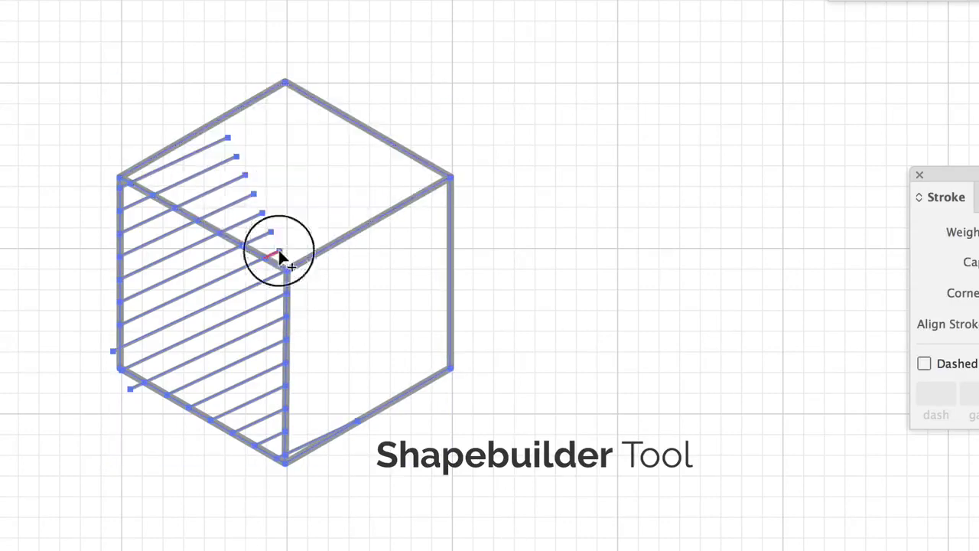
pyautogui.keyDown('alt'); pyautogui.click(246, 203); pyautogui.keyUp('alt')
pyautogui.hotkey('ctrl', 'z')
pyautogui.keyDown('alt'); pyautogui.click(242, 207); pyautogui.keyUp('alt')
pyautogui.hotkey('ctrl', 'z')
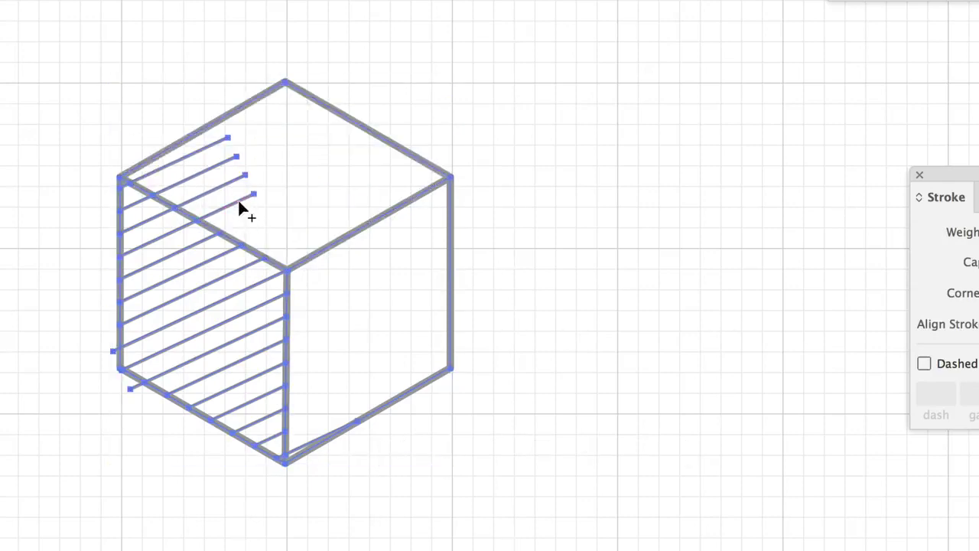
pyautogui.keyDown('alt'); pyautogui.click(239, 203); pyautogui.keyUp('alt')
pyautogui.keyDown('alt'); pyautogui.click(225, 184); pyautogui.keyUp('alt')
pyautogui.keyDown('alt'); pyautogui.click(208, 165); pyautogui.keyUp('alt')
pyautogui.keyDown('alt'); pyautogui.click(192, 157); pyautogui.keyUp('alt')
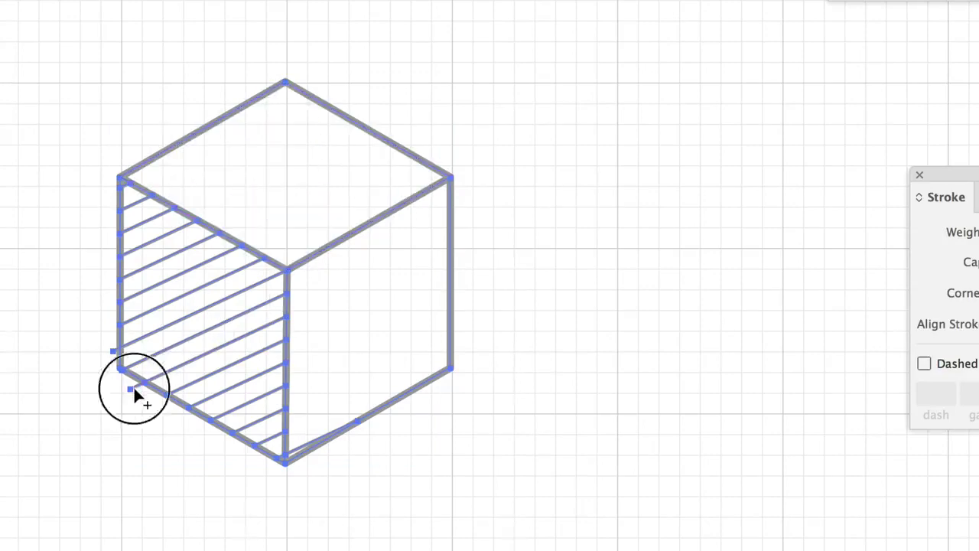
# Erase the remaining line tips beyond the left face and near the cube's bottom corner, and deselect everything.
pyautogui.keyDown('alt'); pyautogui.click(113, 351); pyautogui.keyUp('alt')
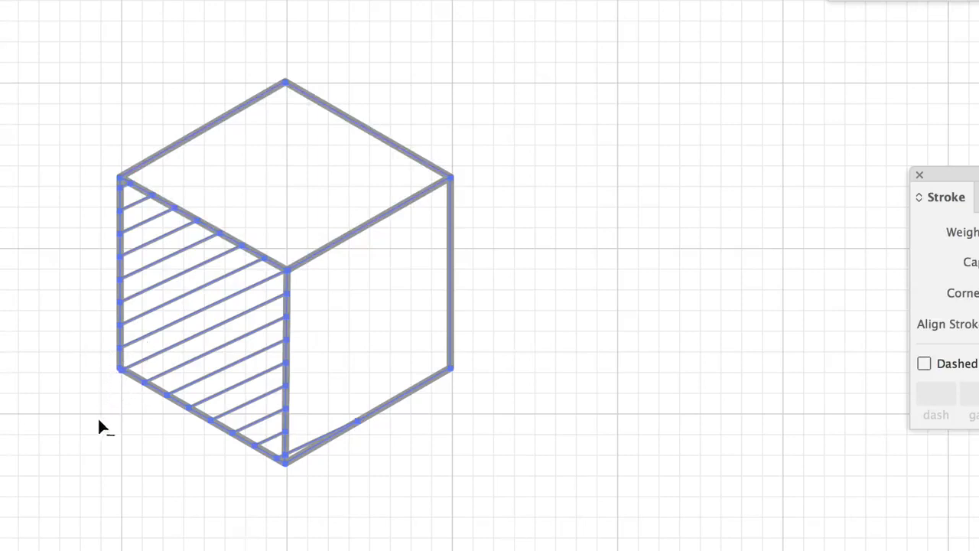
pyautogui.keyDown('alt'); pyautogui.click(297, 448); pyautogui.keyUp('alt')
pyautogui.keyDown('alt'); pyautogui.click(282, 459); pyautogui.keyUp('alt')
pyautogui.press('super+shift+a')
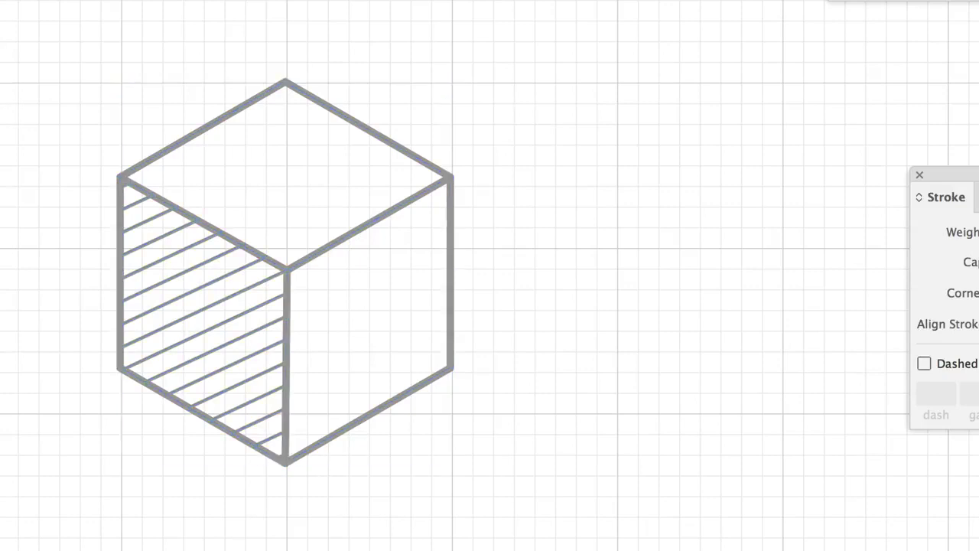
# Group the cube and its diagonal lines into one object and select the group.
pyautogui.moveTo(42, 6); pyautogui.dragTo(618, 445)
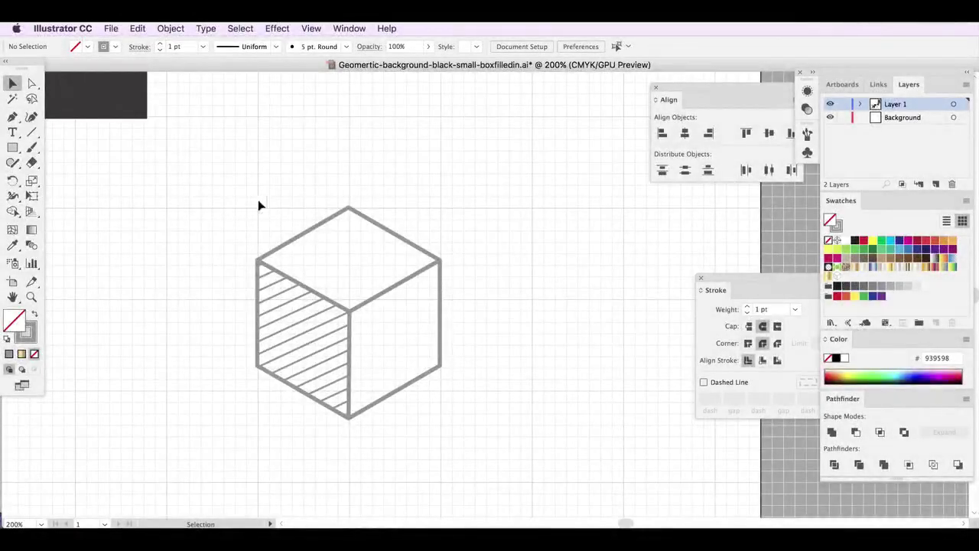
pyautogui.moveTo(509, 430); pyautogui.dragTo(201, 92)
pyautogui.click(170, 28)
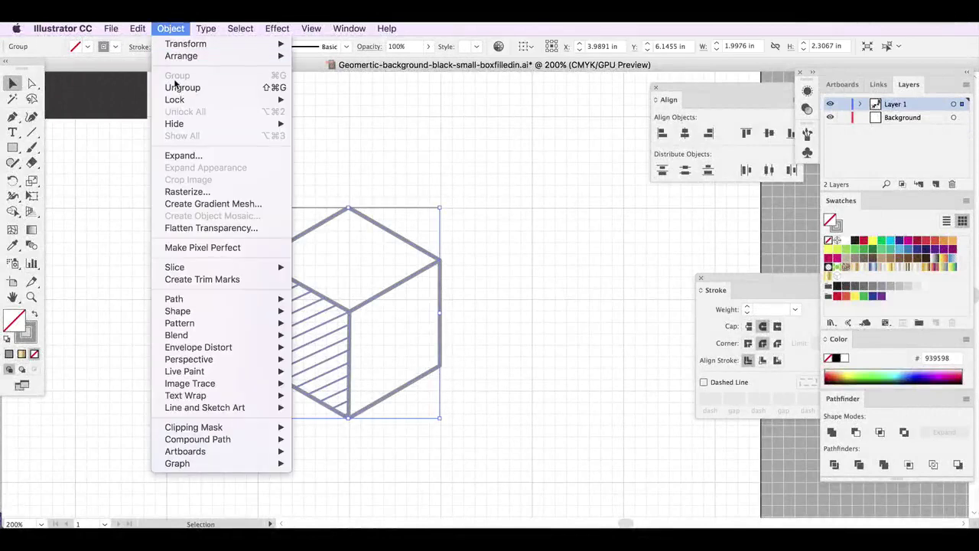
pyautogui.click(184, 27)
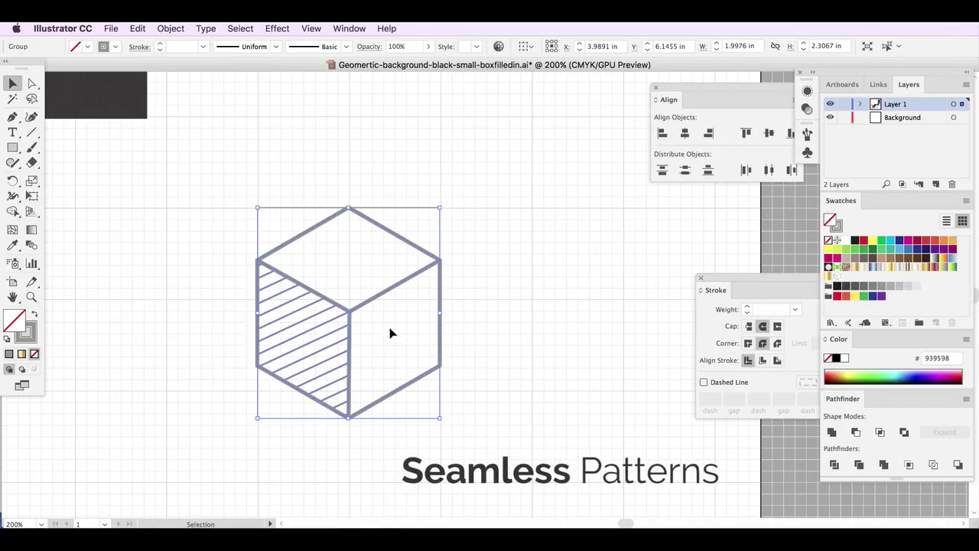
# Make a new pattern from the grouped hatched cube and set its preview to 9 x 9 copies.
pyautogui.click(139, 28)
pyautogui.moveTo(159, 26)
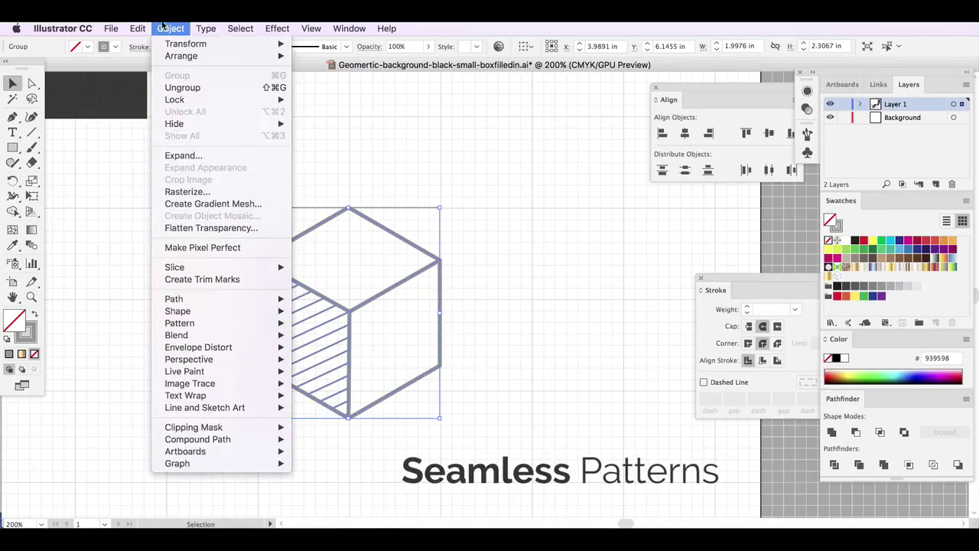
pyautogui.moveTo(225, 324)
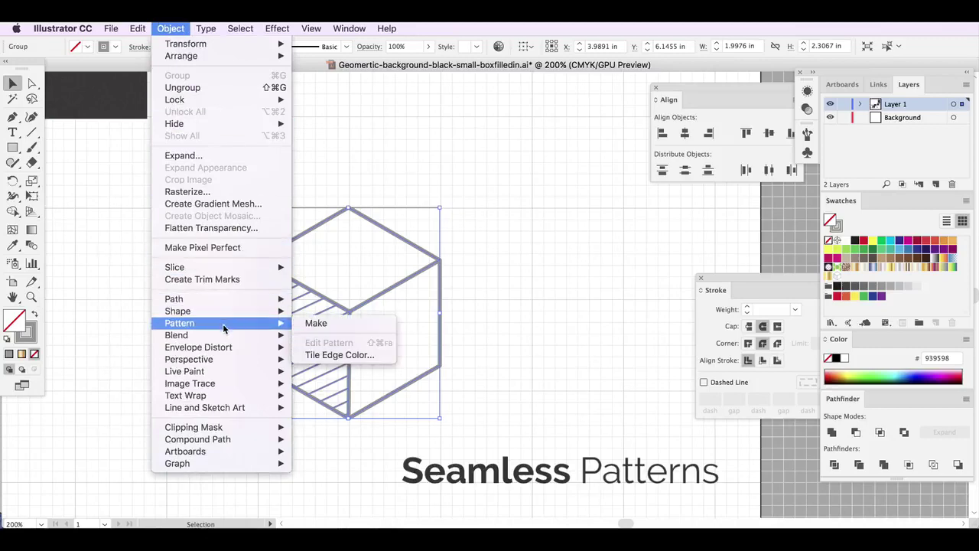
pyautogui.click(324, 324)
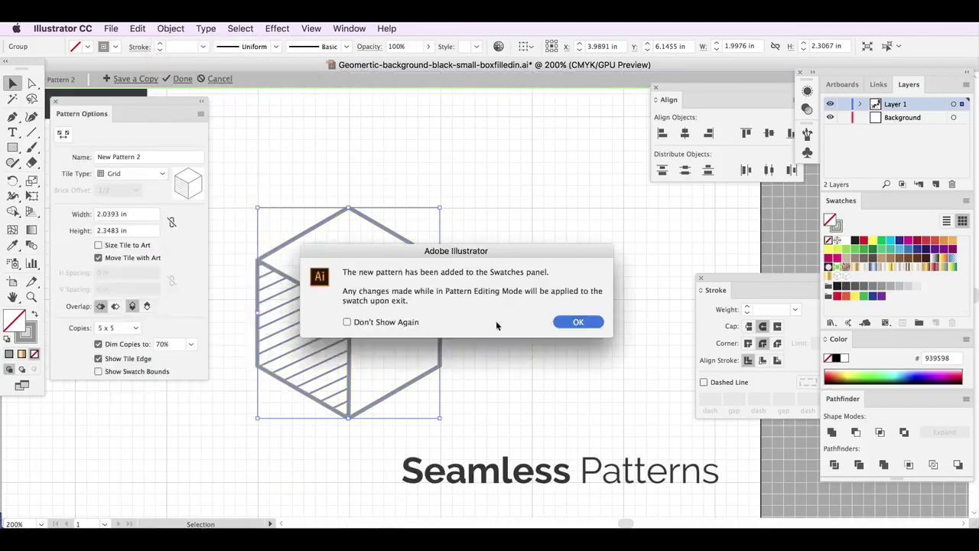
pyautogui.click(575, 322)
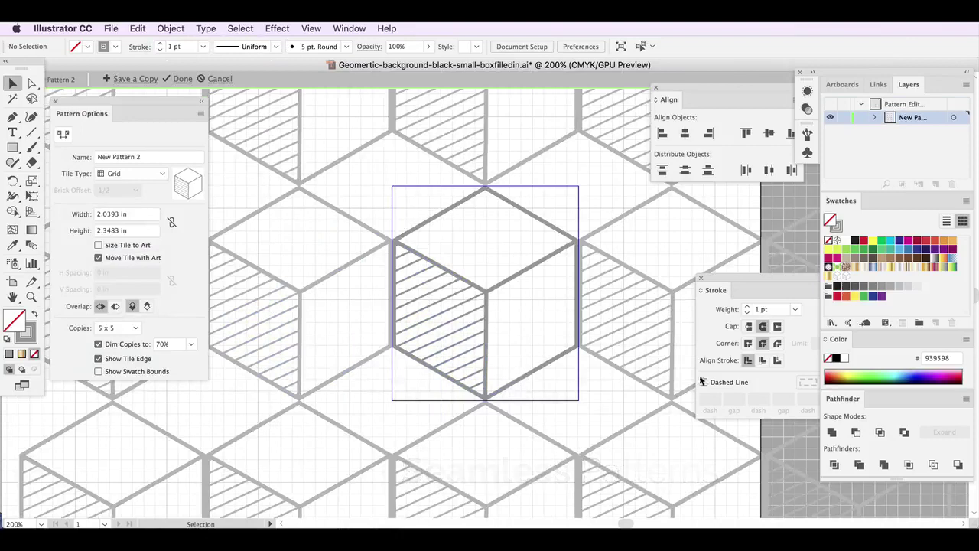
pyautogui.click(119, 328)
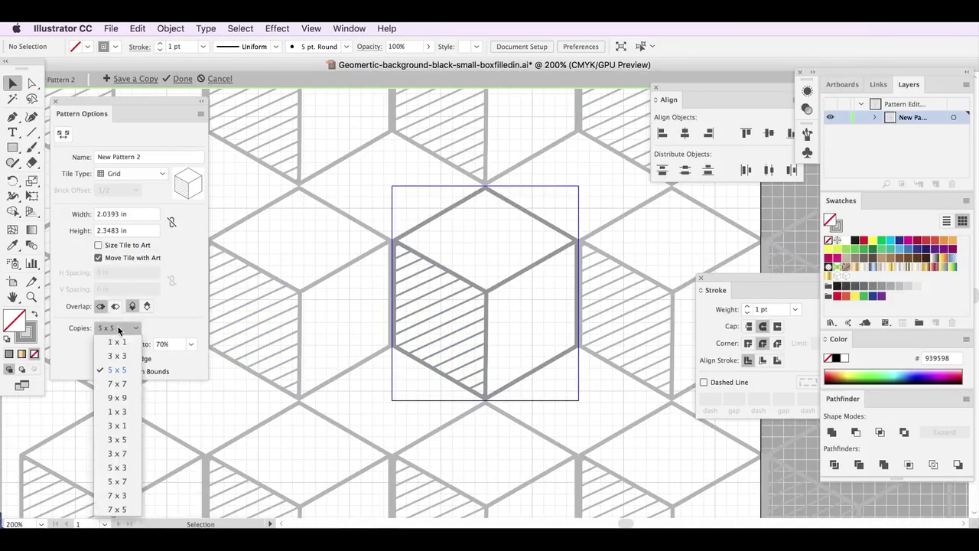
pyautogui.click(117, 398)
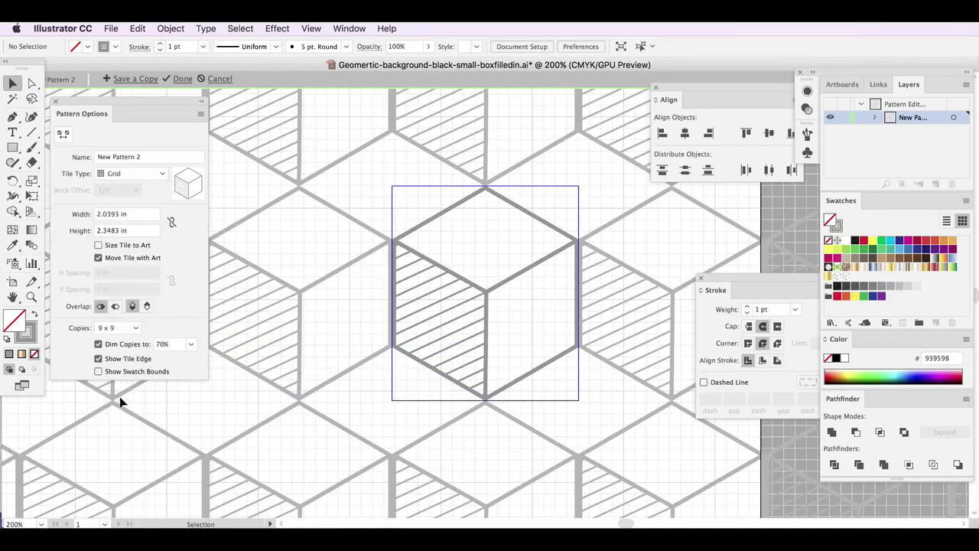
# Try the Brick by Row, Brick by Column and Hex by Column tile types for the pattern.
pyautogui.click(135, 173)
pyautogui.click(136, 200)
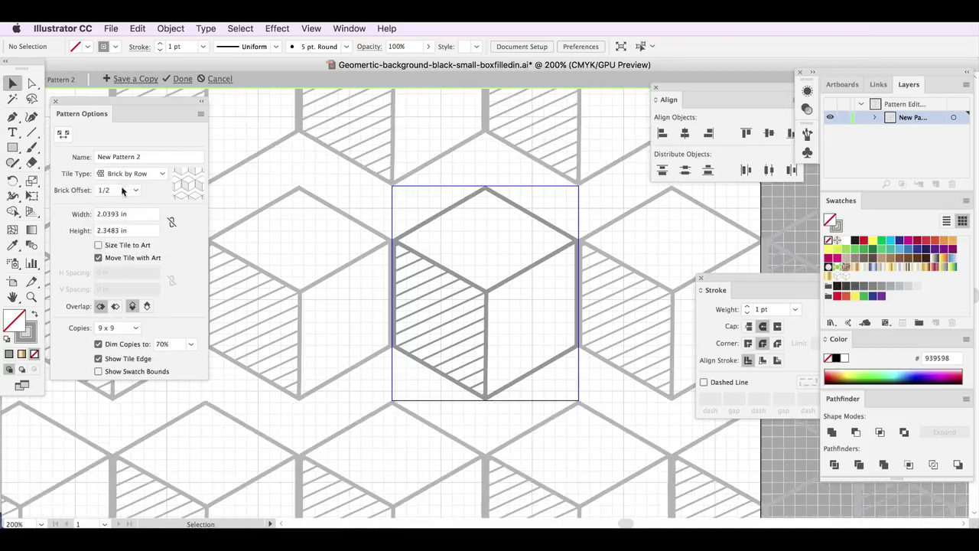
pyautogui.click(125, 175)
pyautogui.click(127, 216)
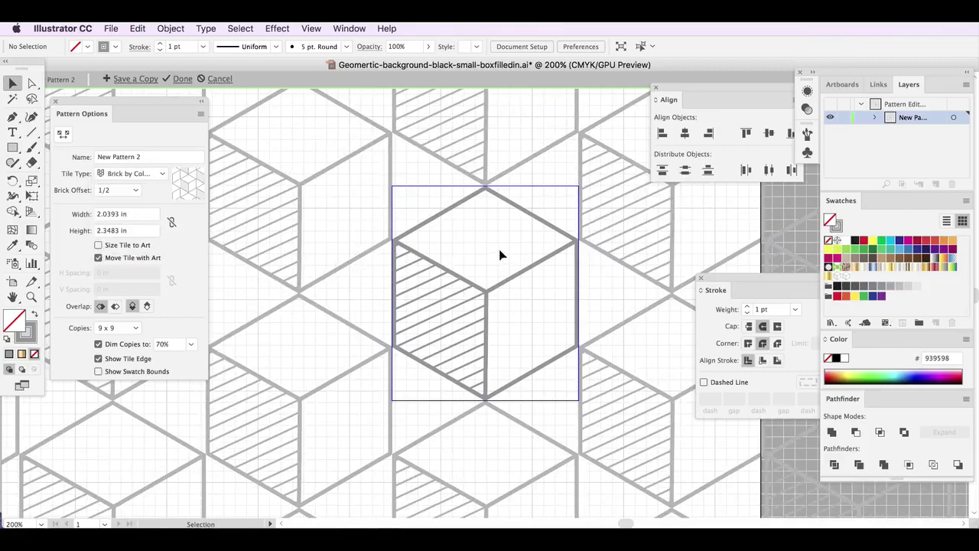
pyautogui.click(111, 189)
pyautogui.click(140, 174)
pyautogui.click(139, 174)
pyautogui.click(134, 228)
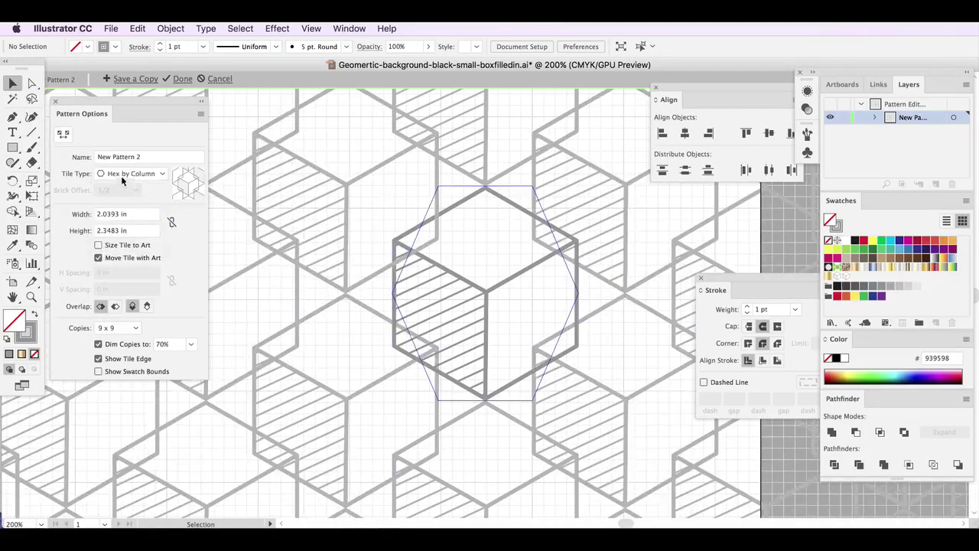
# Set the pattern's tile type to Grid and finish editing the pattern.
pyautogui.click(121, 173)
pyautogui.click(124, 192)
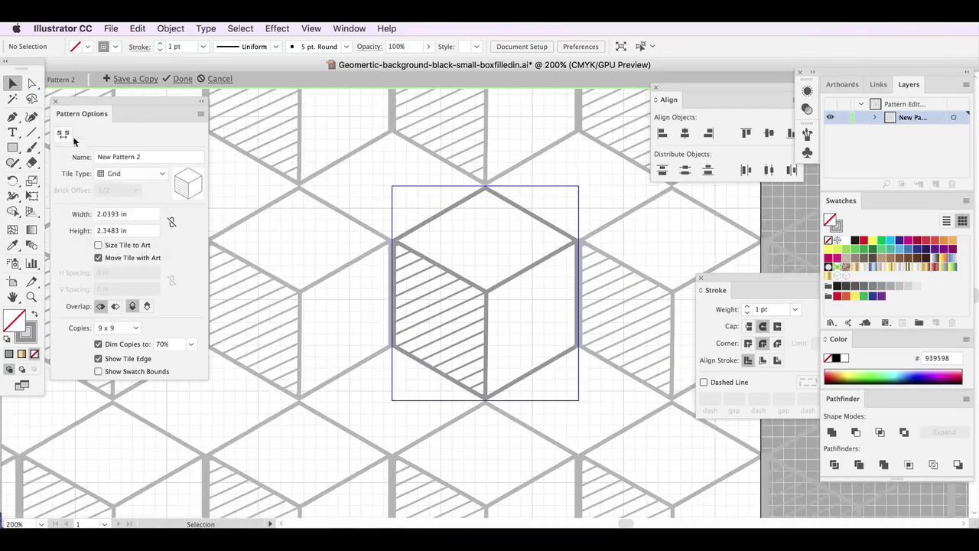
pyautogui.click(182, 79)
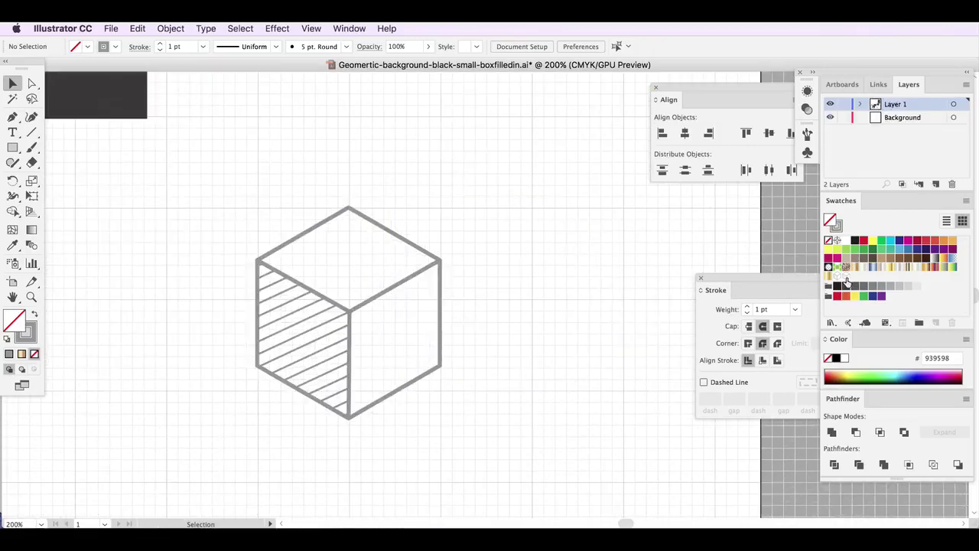
# Draw a rectangle about 8.75 x 4.89 in over the cube and fill it with the new cube pattern swatch.
pyautogui.click(11, 149)
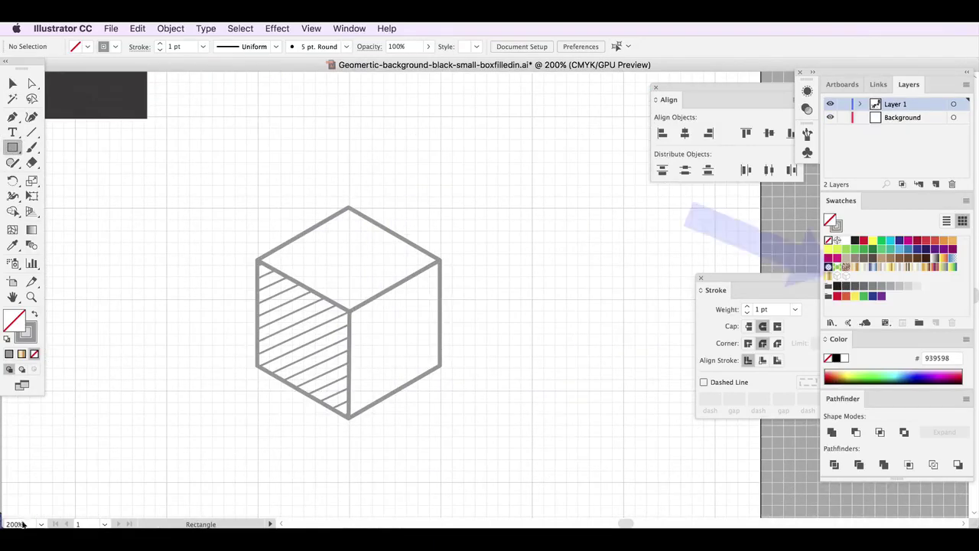
pyautogui.click(25, 522)
pyautogui.write('100')
pyautogui.press('Return')
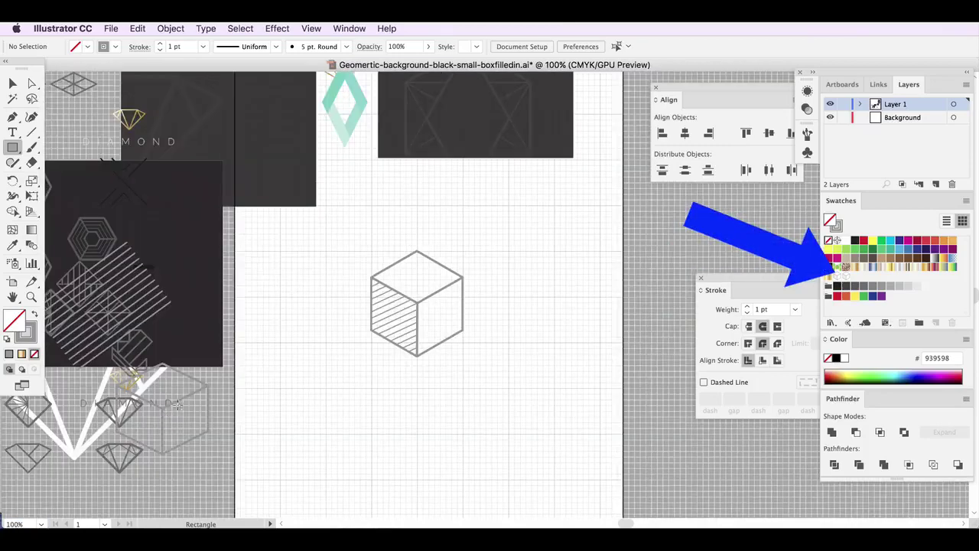
pyautogui.moveTo(257, 250)
pyautogui.mouseDown()
pyautogui.moveTo(477, 428)
pyautogui.moveTo(657, 474)
pyautogui.mouseUp()
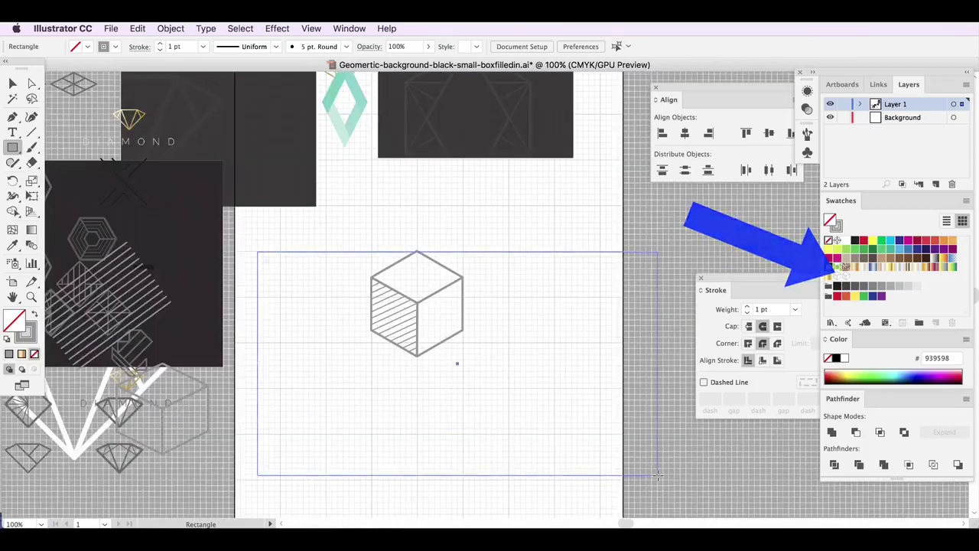
pyautogui.click(847, 279)
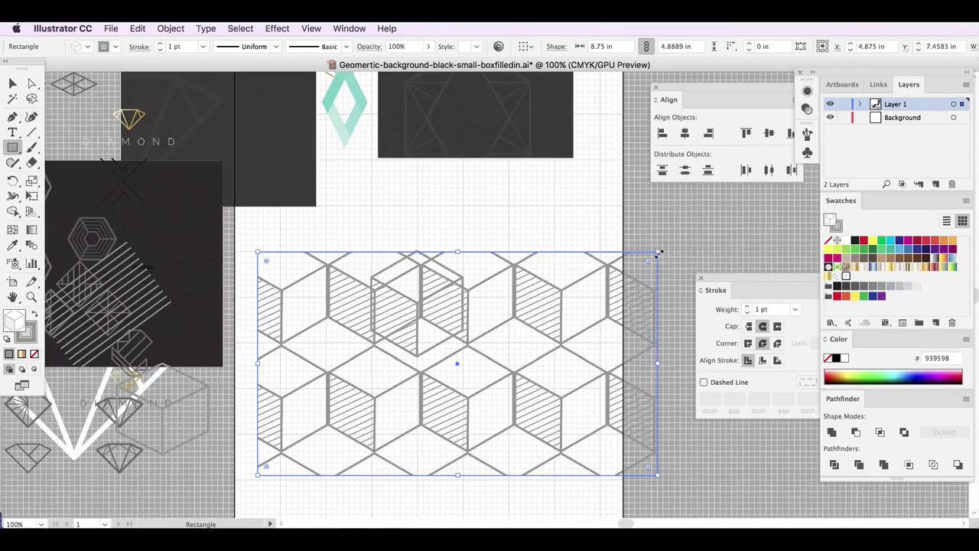
# Scale the pattern-filled rectangle down to about 2.59 x 1.45 in and remove it from the artboard.
pyautogui.moveTo(658, 254); pyautogui.dragTo(601, 252)
pyautogui.press('super+z')
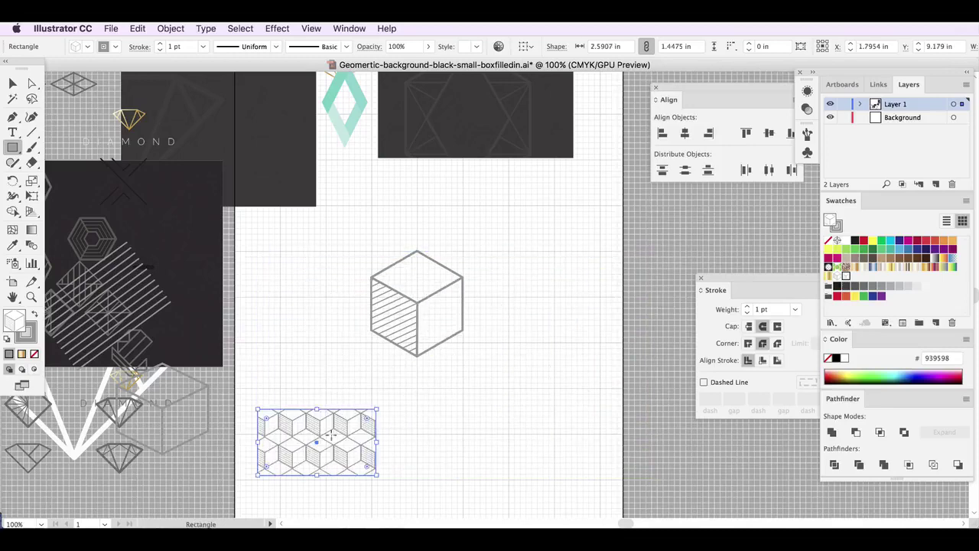
pyautogui.click(342, 450)
pyautogui.click(589, 404)
pyautogui.click(12, 82)
pyautogui.press('Delete')
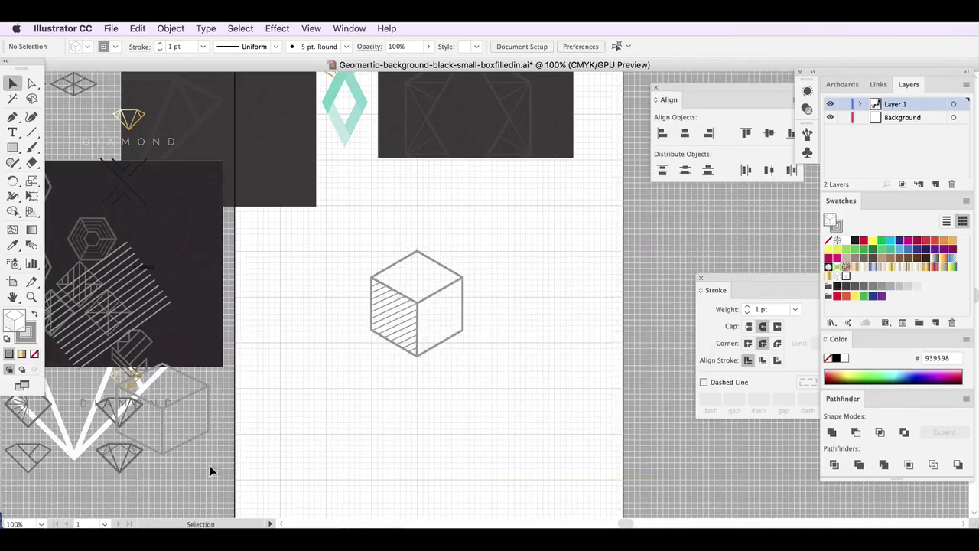
# Delete the leftover diamond artwork and dark rectangles beside and above the hatched cube.
pyautogui.moveTo(209, 465); pyautogui.dragTo(54, 214)
pyautogui.press('Delete')
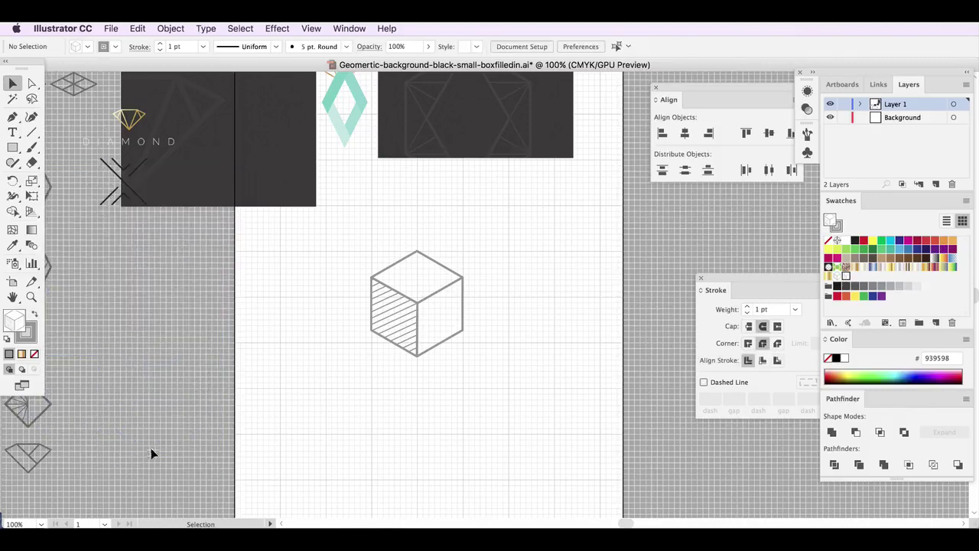
pyautogui.press('/')
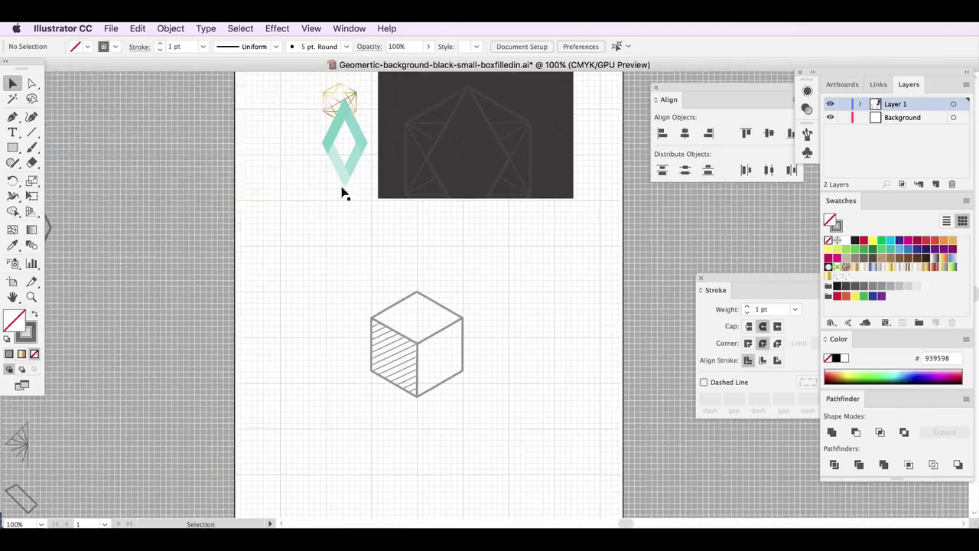
pyautogui.click(280, 83)
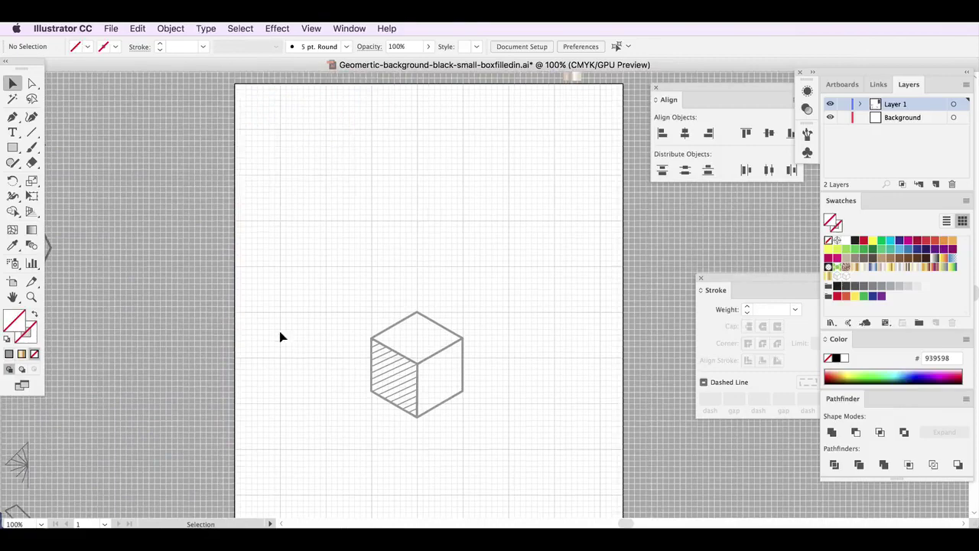
# Hide the document grid.
pyautogui.click(240, 28)
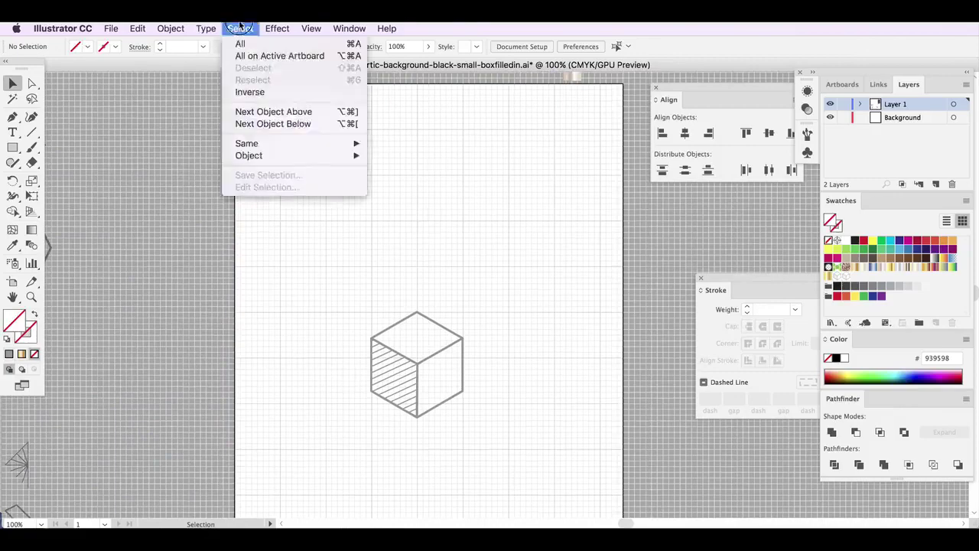
pyautogui.moveTo(314, 28)
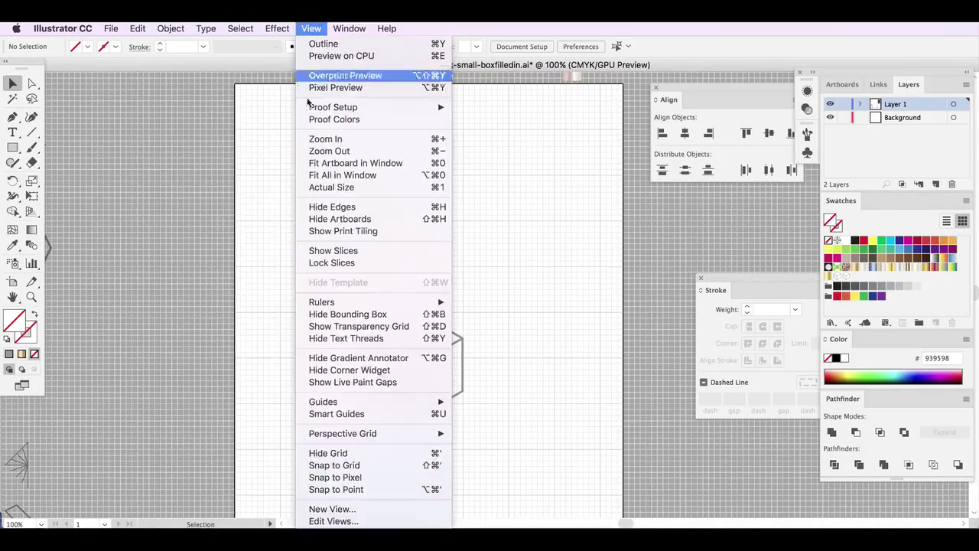
pyautogui.click(328, 452)
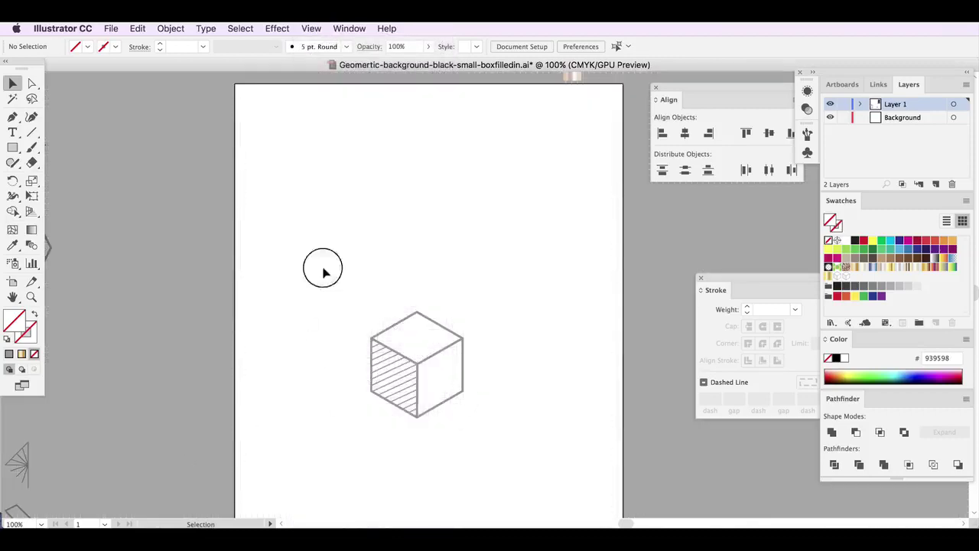
# Select the grouped hatched cube on the artboard.
pyautogui.click(389, 379)
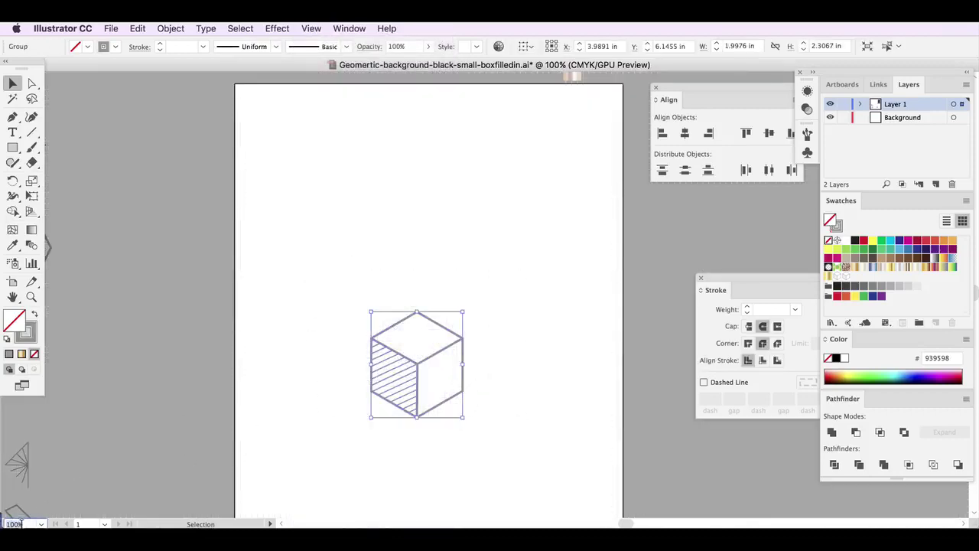
pyautogui.write('300')
pyautogui.press('Return')
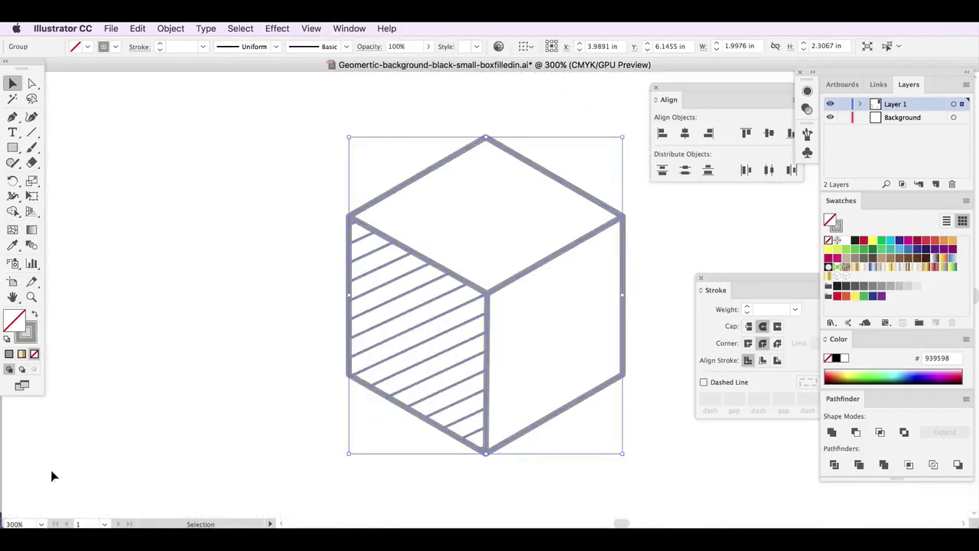
pyautogui.click(23, 524)
pyautogui.write('200')
pyautogui.press('Return')
pyautogui.click(326, 188)
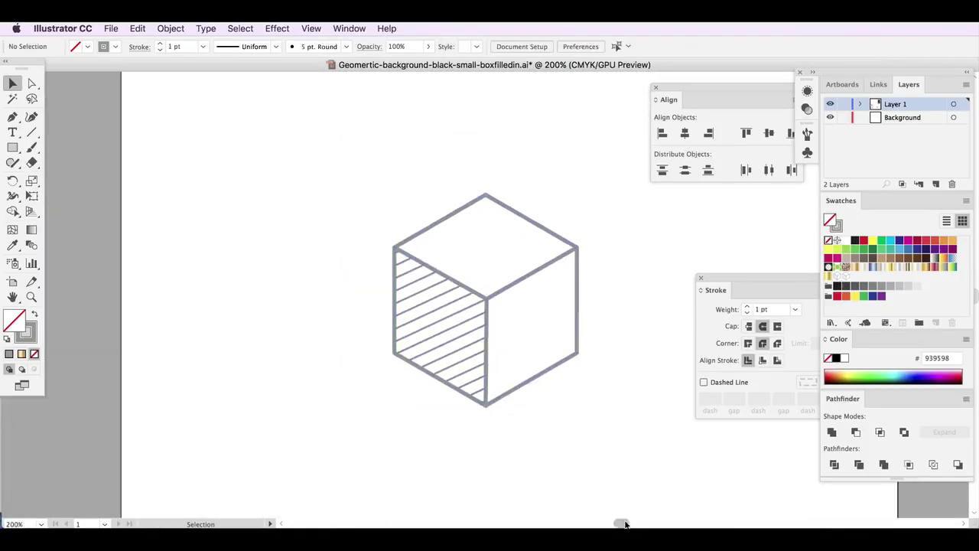
pyautogui.hscroll(3, 624, 524)
pyautogui.moveTo(265, 132); pyautogui.dragTo(468, 332)
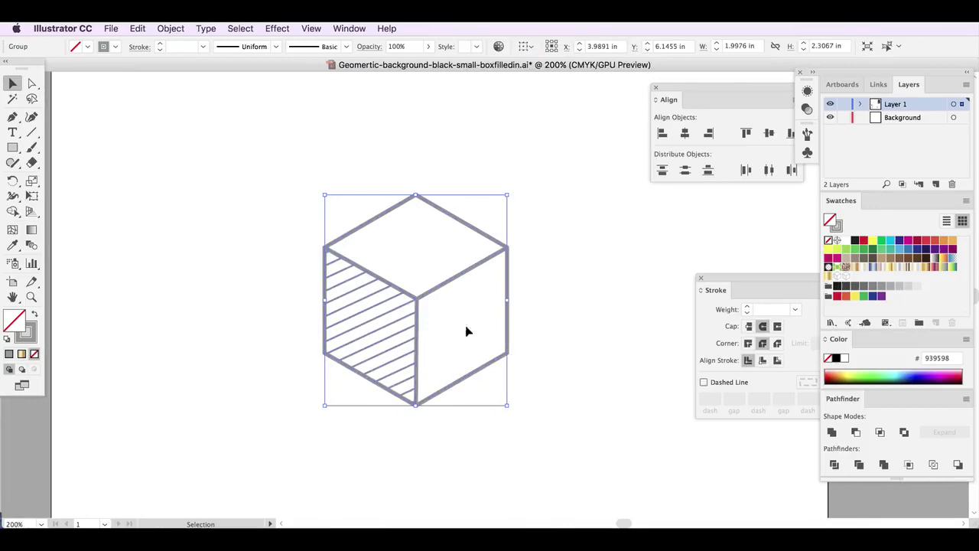
pyautogui.click(169, 28)
pyautogui.click(165, 28)
# Try scaling the hatched cube smaller and larger from its corner, undoing each resize.
pyautogui.moveTo(510, 197); pyautogui.dragTo(404, 354)
pyautogui.click(406, 360)
pyautogui.hotkey('ctrl', 'z')
pyautogui.moveTo(506, 195); pyautogui.dragTo(349, 378)
pyautogui.click(451, 377)
pyautogui.hotkey('ctrl', 'z')
pyautogui.moveTo(506, 196); pyautogui.dragTo(634, 91)
pyautogui.hotkey('ctrl', 'z')
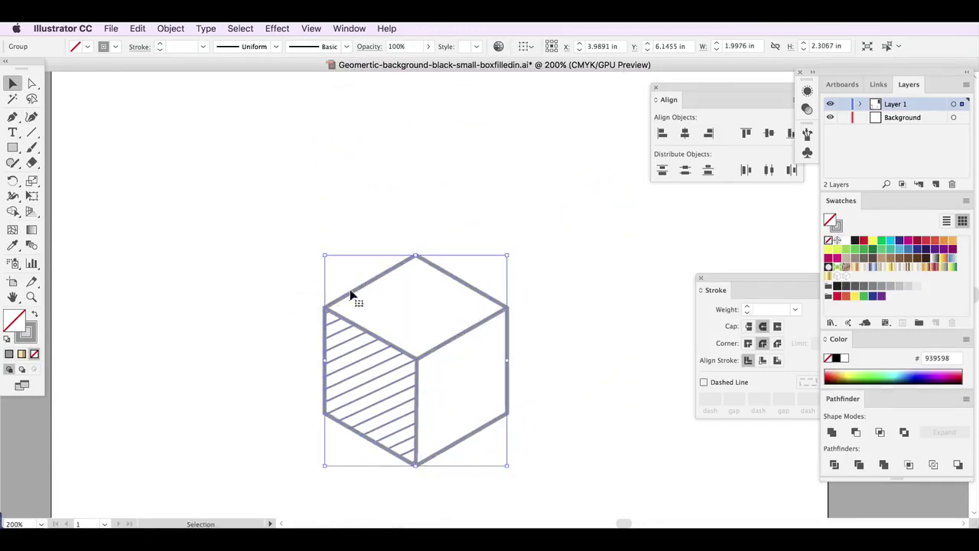
# Convert the cube's strokes to filled outlines with Outline Stroke.
pyautogui.click(168, 28)
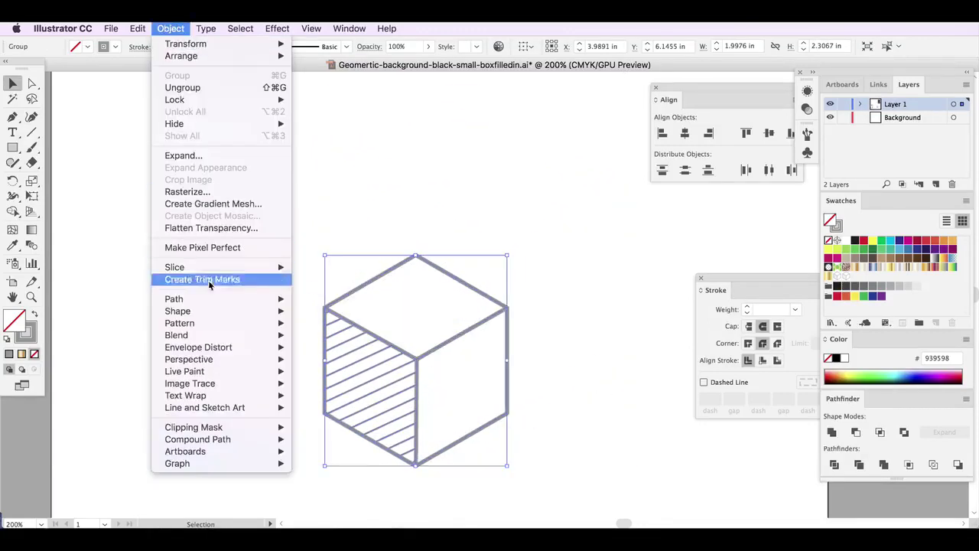
pyautogui.moveTo(211, 302)
pyautogui.click(338, 333)
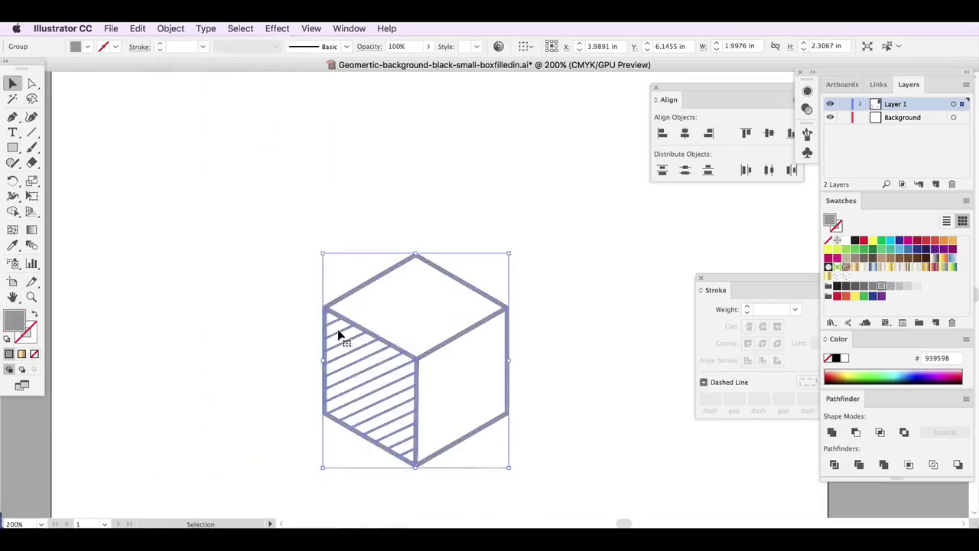
# Scale the outlined cube down to about 0.98 x 1.13 in and keep it selected.
pyautogui.click(280, 313)
pyautogui.click(360, 299)
pyautogui.moveTo(416, 388); pyautogui.dragTo(465, 284)
pyautogui.moveTo(559, 150); pyautogui.dragTo(462, 260)
pyautogui.click(420, 298)
pyautogui.click(420, 312)
# Duplicate the small cube and place the copy directly against the original's right side.
pyautogui.press('super+c')
pyautogui.press('super+v')
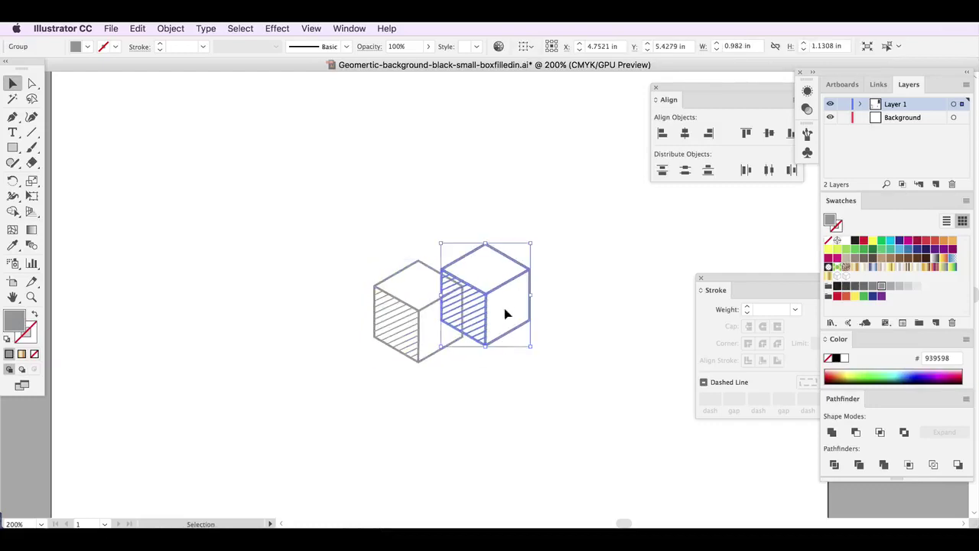
pyautogui.moveTo(491, 295); pyautogui.dragTo(513, 316)
# Fine-tune the second cube's position so its left edge overlaps the first cube's right edge exactly.
pyautogui.click(23, 524)
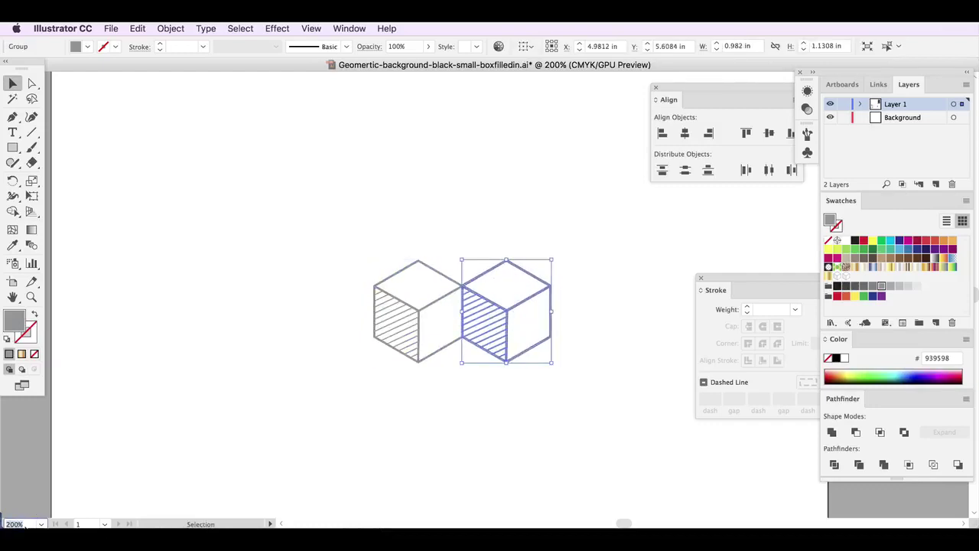
pyautogui.press('super+plus')
pyautogui.press('super+plus')
pyautogui.press('super+plus')
pyautogui.click(344, 172)
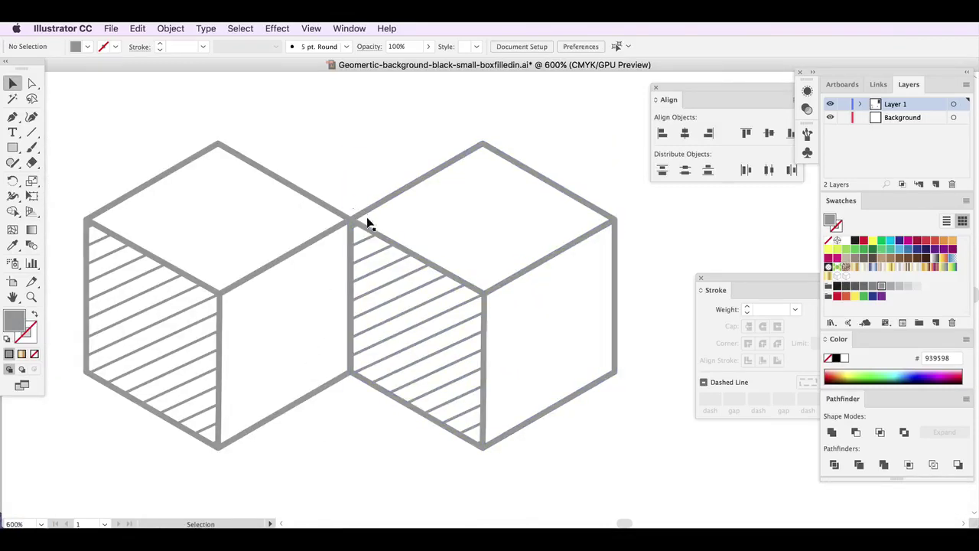
pyautogui.moveTo(357, 222)
pyautogui.mouseDown()
pyautogui.moveTo(361, 229)
pyautogui.moveTo(360, 212)
pyautogui.mouseUp()
pyautogui.click(355, 176)
pyautogui.click(371, 230)
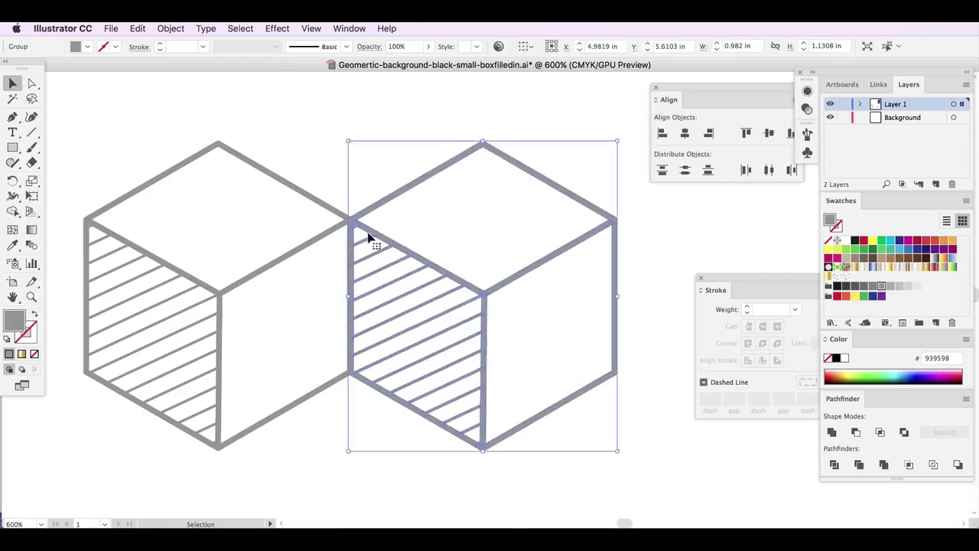
# Nest one cube copy above and one below the pair, centred between them, to form a four-cube cluster.
pyautogui.scroll(2, 439, 379)
pyautogui.moveTo(492, 456); pyautogui.dragTo(396, 308)
pyautogui.click(542, 175)
pyautogui.click(397, 224)
pyautogui.moveTo(430, 218); pyautogui.dragTo(300, 469)
pyautogui.click(683, 361)
pyautogui.moveTo(611, 184); pyautogui.dragTo(472, 448)
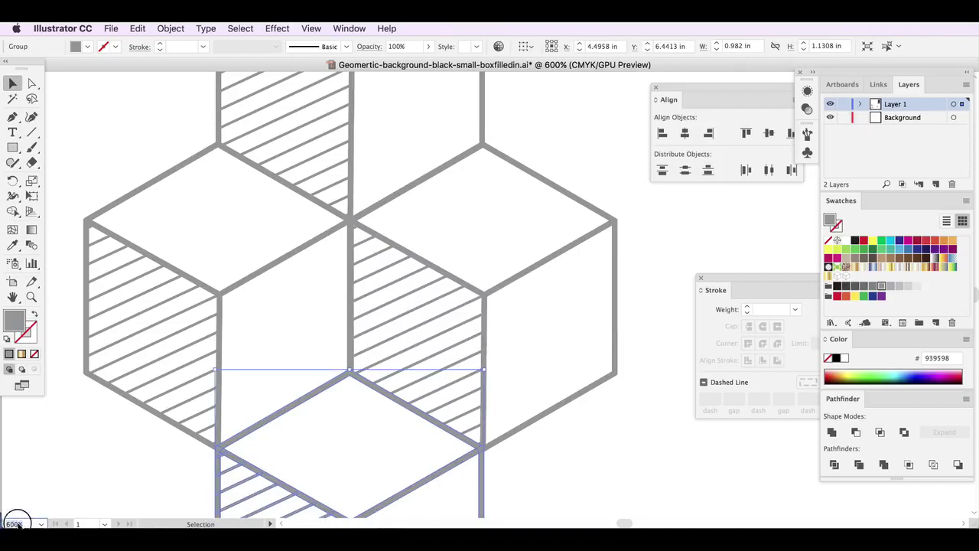
# Select all four cubes and group them into one object.
pyautogui.write('300')
pyautogui.press('Return')
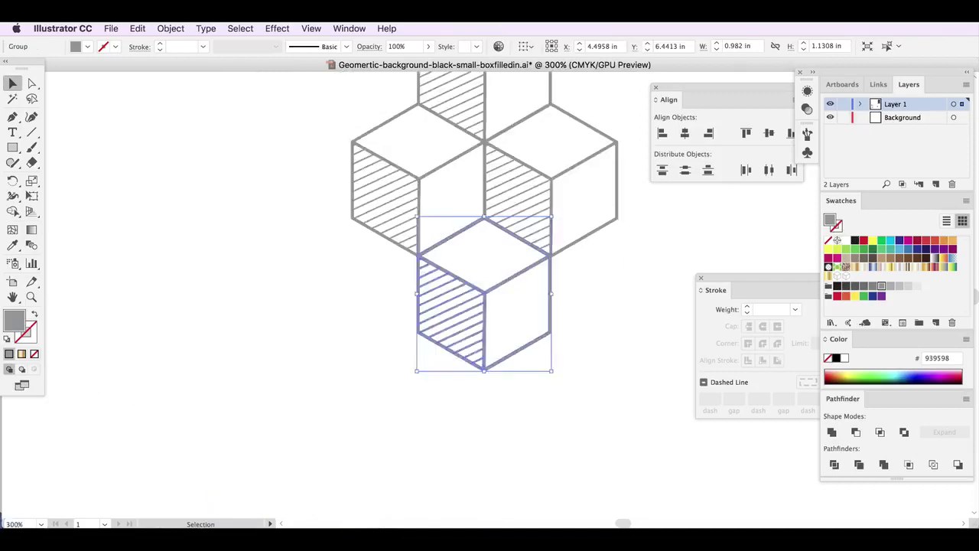
pyautogui.click(362, 344)
pyautogui.moveTo(352, 217); pyautogui.dragTo(618, 421)
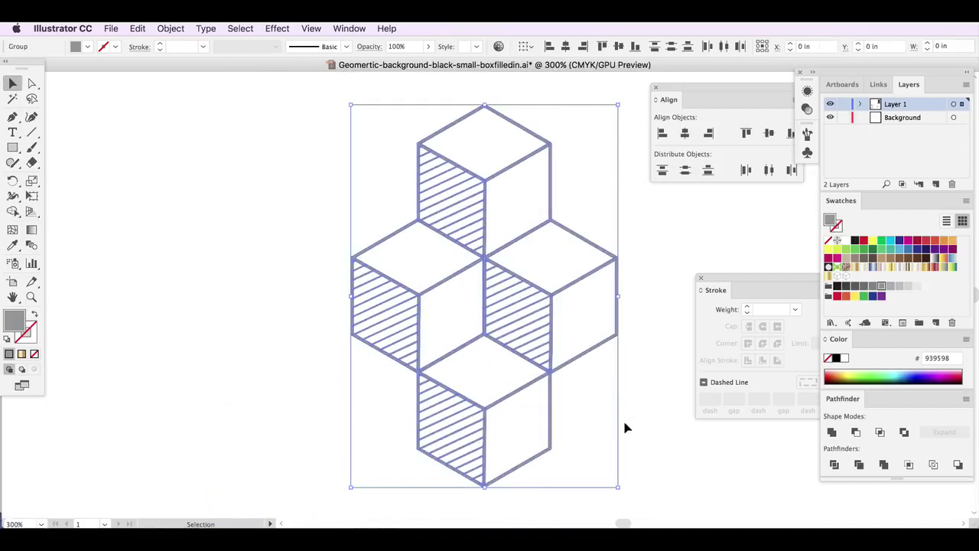
pyautogui.click(170, 28)
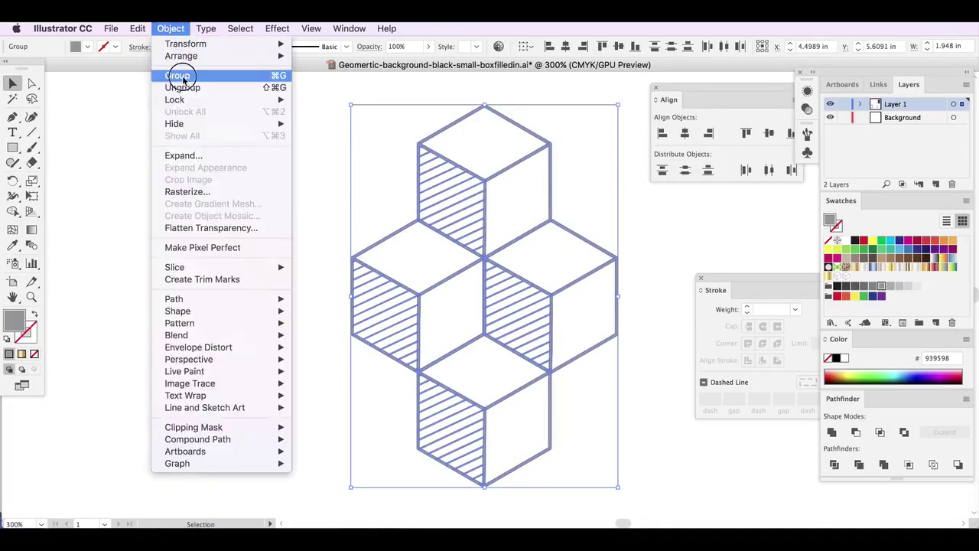
pyautogui.click(179, 77)
# Try duplicating the four-cube group and moving the copy up and to the left, undoing the placement.
pyautogui.press('a')
pyautogui.press('v')
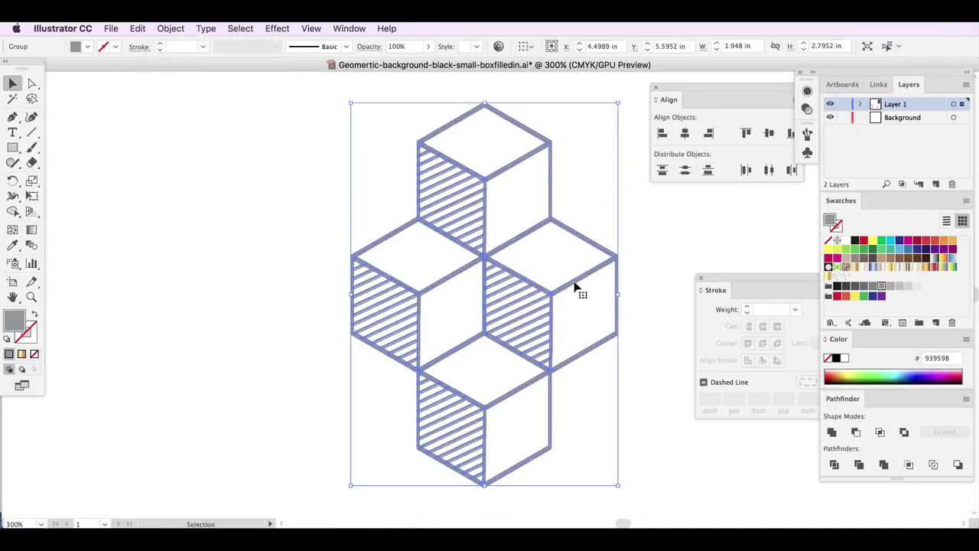
pyautogui.moveTo(575, 287); pyautogui.dragTo(371, 179)
pyautogui.press('super+z')
pyautogui.press('v')
# Paste a copy of the four-cube group and nest it against the original group's upper-left side.
pyautogui.click(170, 28)
pyautogui.moveTo(137, 28)
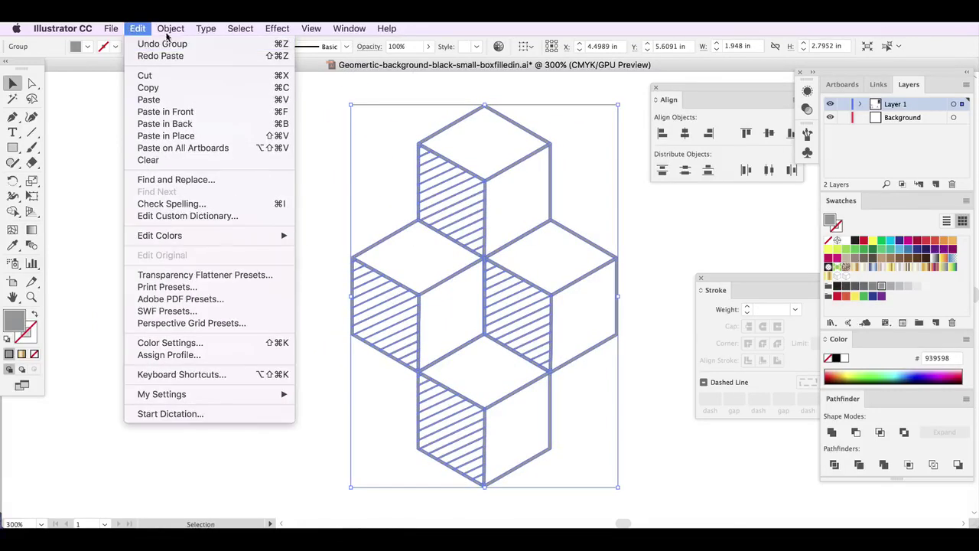
pyautogui.click(303, 166)
pyautogui.press('Up')
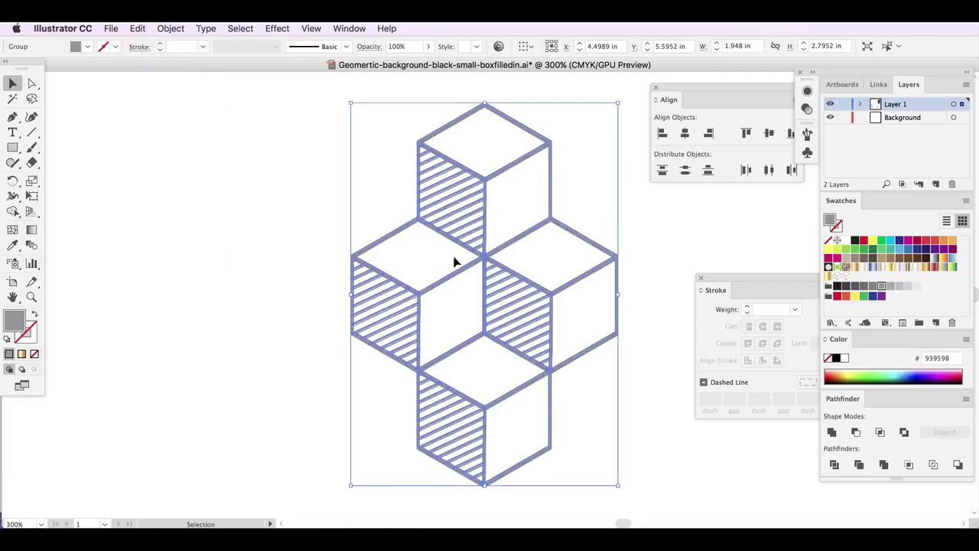
pyautogui.moveTo(492, 259); pyautogui.dragTo(153, 267)
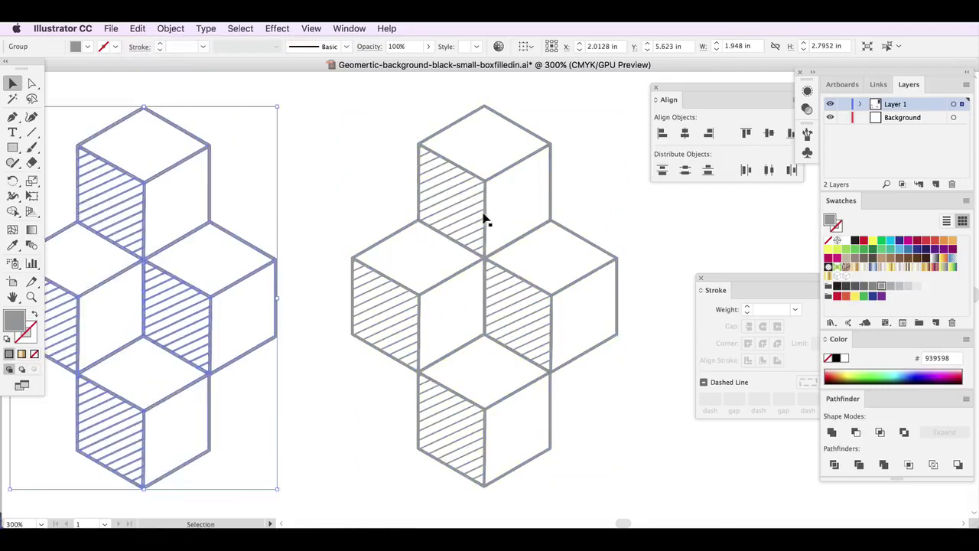
pyautogui.moveTo(484, 220); pyautogui.dragTo(430, 173)
pyautogui.press('super+z')
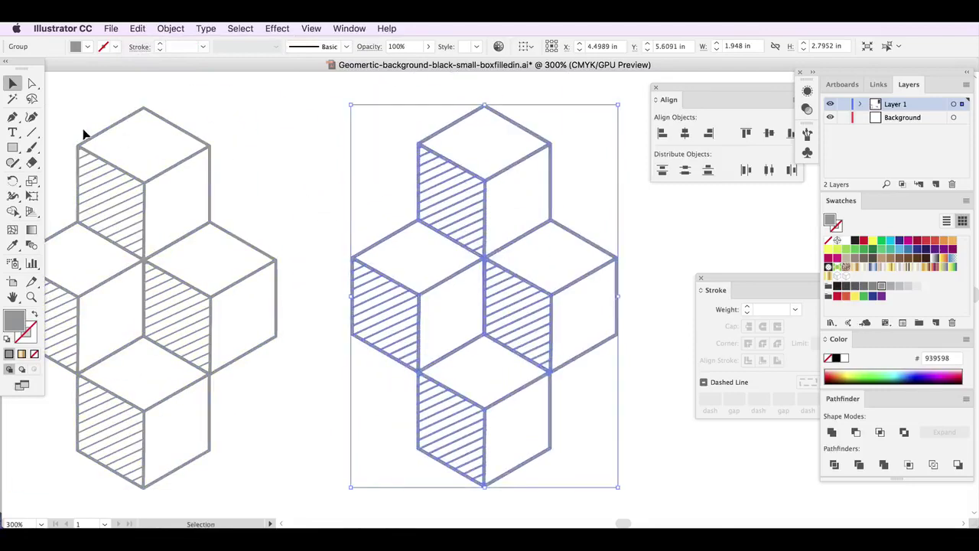
pyautogui.moveTo(210, 328); pyautogui.dragTo(356, 213)
pyautogui.click(411, 258)
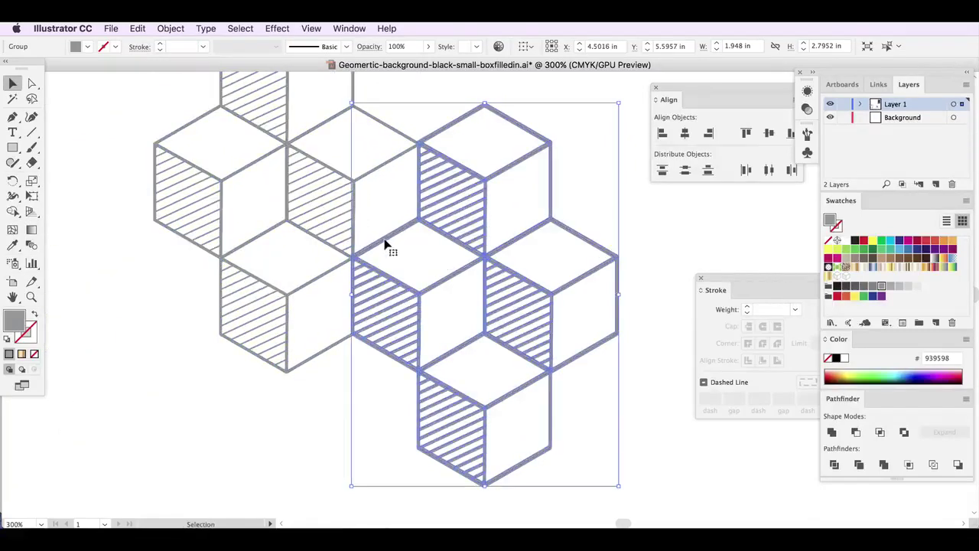
# Nest further copies of the four-cube group at the pattern's lower right, lower left and upper right.
pyautogui.moveTo(385, 245); pyautogui.dragTo(582, 359)
pyautogui.click(548, 186)
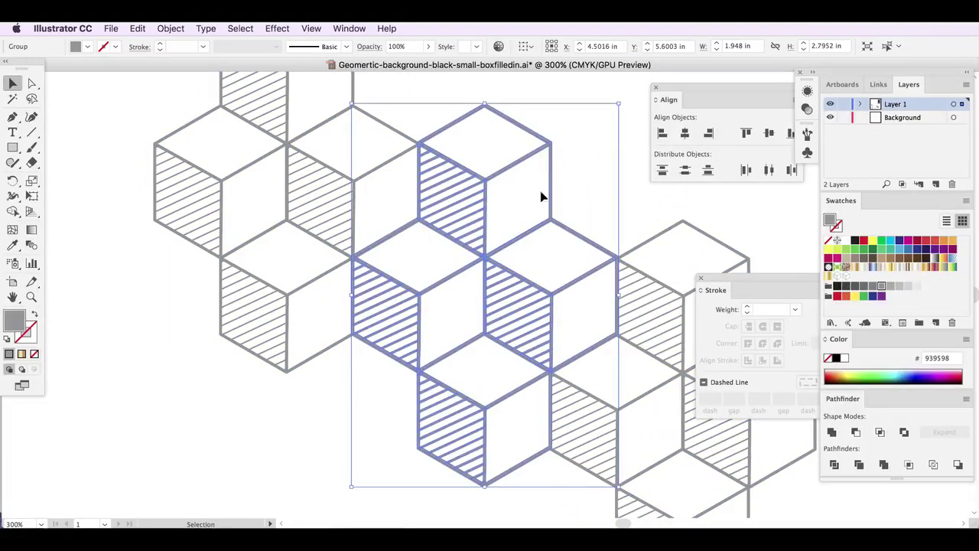
pyautogui.moveTo(546, 153)
pyautogui.mouseDown()
pyautogui.moveTo(394, 387)
pyautogui.moveTo(413, 377)
pyautogui.moveTo(605, 160)
pyautogui.moveTo(552, 146)
pyautogui.mouseUp()
pyautogui.click(407, 367)
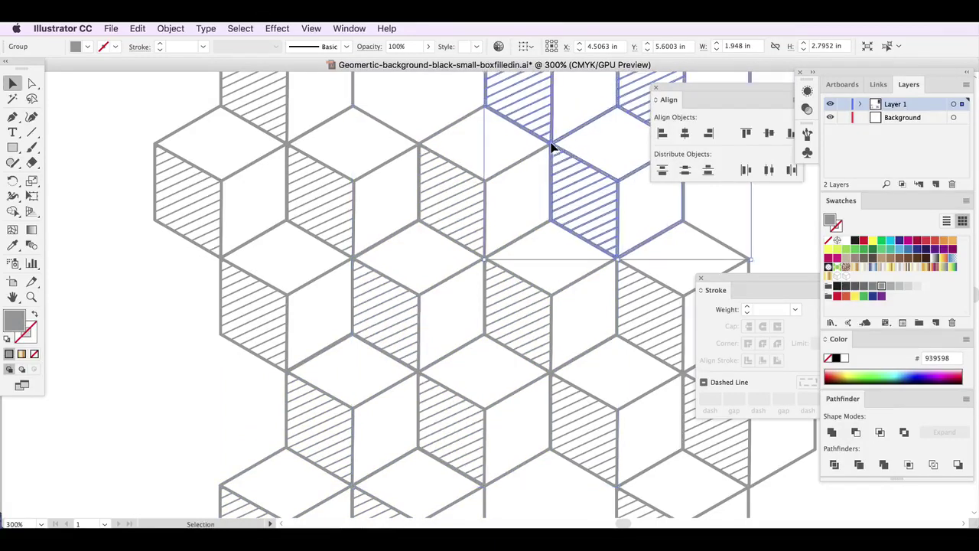
# Nest a four-cube copy into the upper edge of the pattern, between its two peaks.
pyautogui.click(25, 523)
pyautogui.write('200')
pyautogui.press('Return')
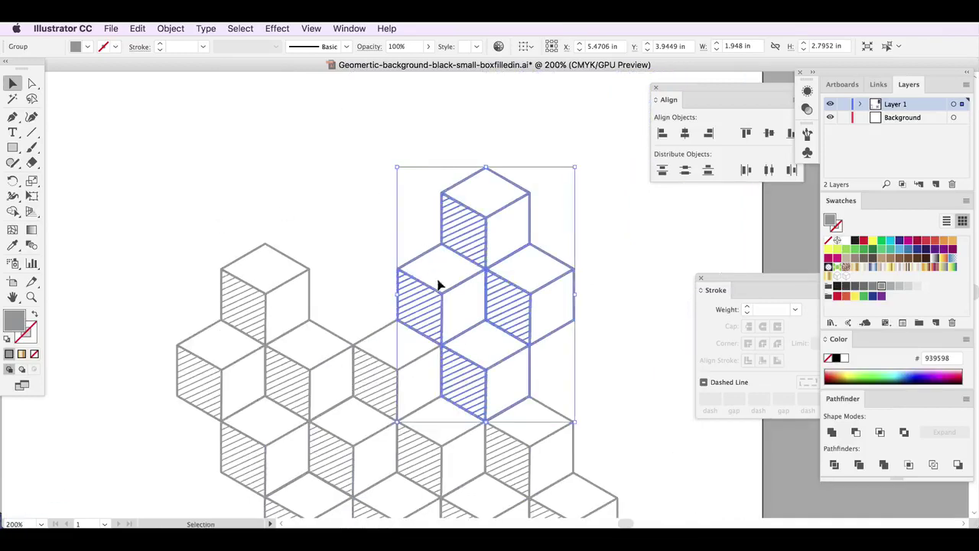
pyautogui.moveTo(443, 297); pyautogui.dragTo(306, 220)
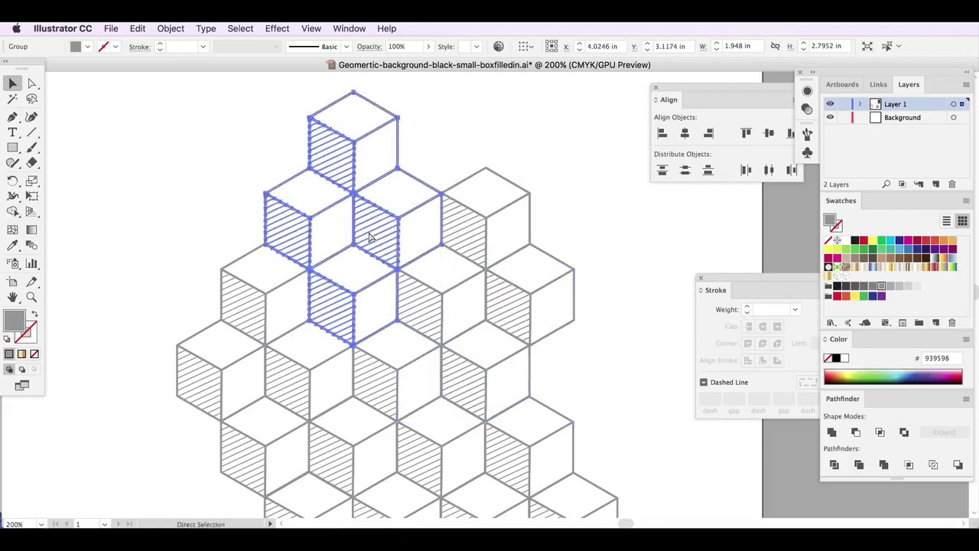
# Extend the pattern with more nested four-cube copies along its right and lower-left edges.
pyautogui.hotkey('ctrl', 'z')
pyautogui.moveTo(413, 281); pyautogui.dragTo(546, 356)
pyautogui.press('super+z')
pyautogui.moveTo(526, 317); pyautogui.dragTo(220, 234)
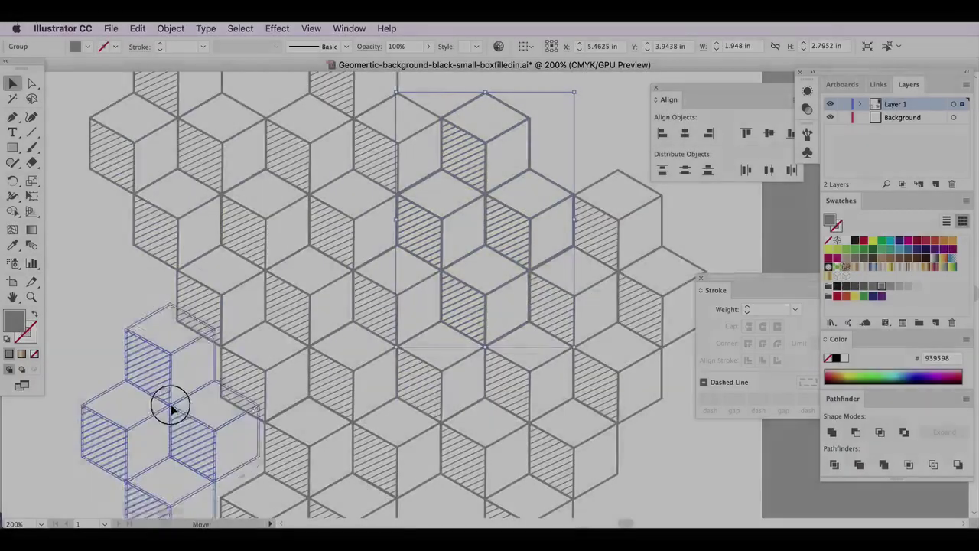
pyautogui.moveTo(168, 403); pyautogui.dragTo(175, 422)
pyautogui.click(376, 344)
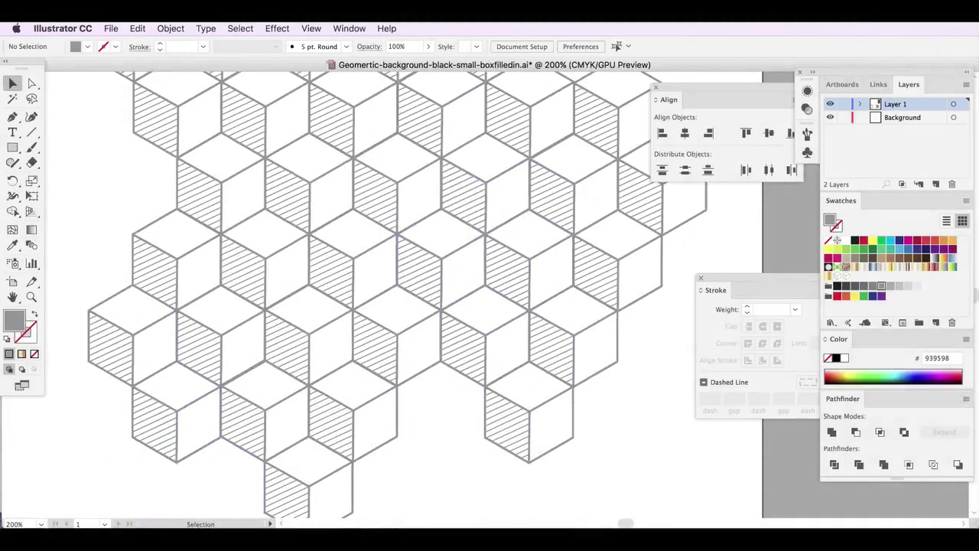
# Fine-tune a nested copy's alignment and paste another four-cube copy into the pattern's lower edge.
pyautogui.write('400')
pyautogui.press('Return')
pyautogui.moveTo(629, 524); pyautogui.dragTo(618, 524)
pyautogui.click(417, 310)
pyautogui.moveTo(451, 332)
pyautogui.mouseDown()
pyautogui.moveTo(419, 332)
pyautogui.moveTo(450, 328)
pyautogui.mouseUp()
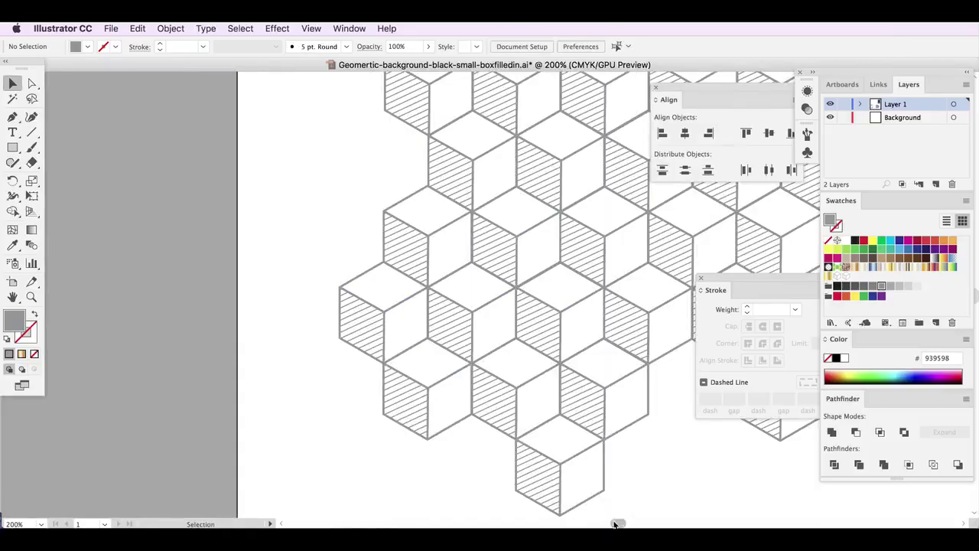
pyautogui.moveTo(614, 524); pyautogui.dragTo(624, 522)
pyautogui.hotkey('ctrl', 'v')
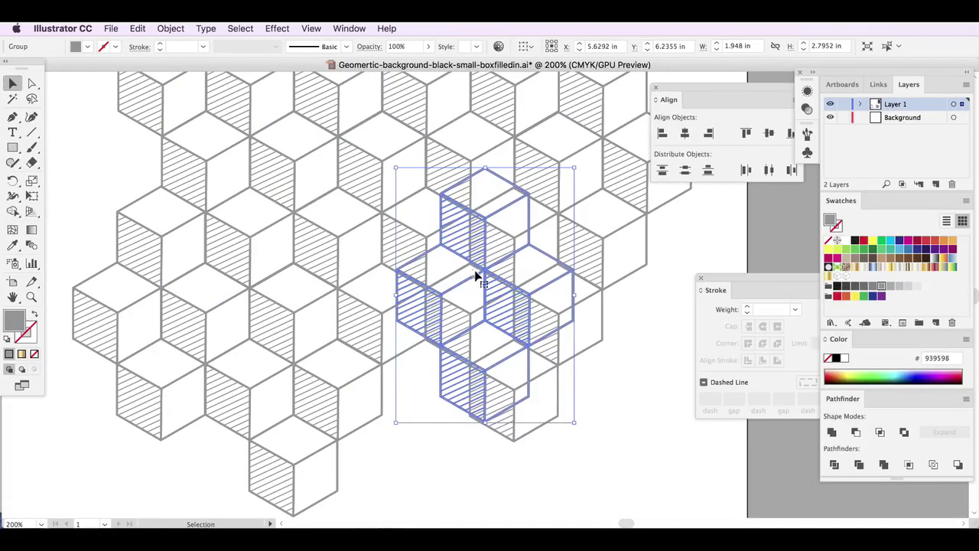
pyautogui.moveTo(480, 277); pyautogui.dragTo(426, 444)
pyautogui.click(578, 436)
# Duplicate the whole cube pattern and nest the copy against its left side, running off the artboard.
pyautogui.scroll(3, 578, 436)
pyautogui.write('100')
pyautogui.press('Return')
pyautogui.moveTo(239, 127); pyautogui.dragTo(602, 491)
pyautogui.press('super+v')
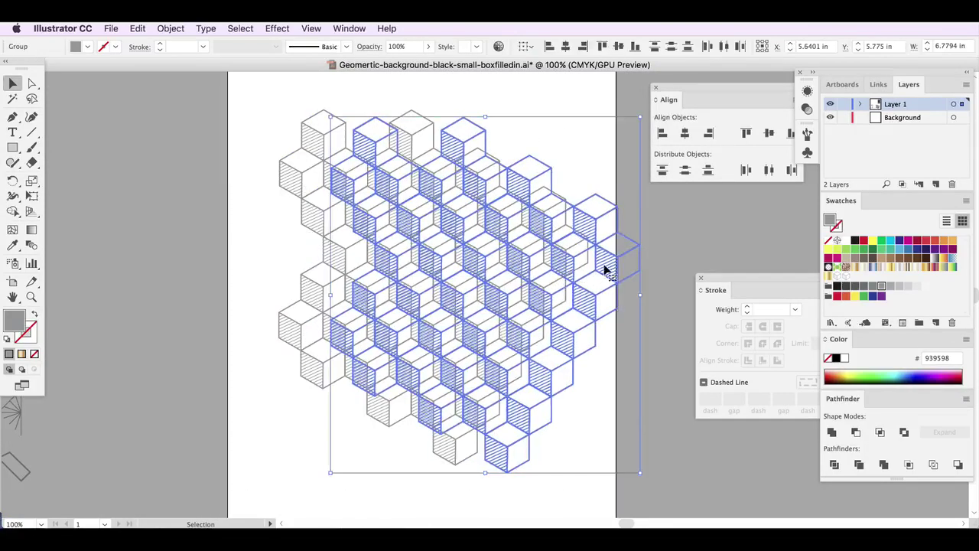
pyautogui.moveTo(604, 269); pyautogui.dragTo(290, 258)
pyautogui.click(569, 416)
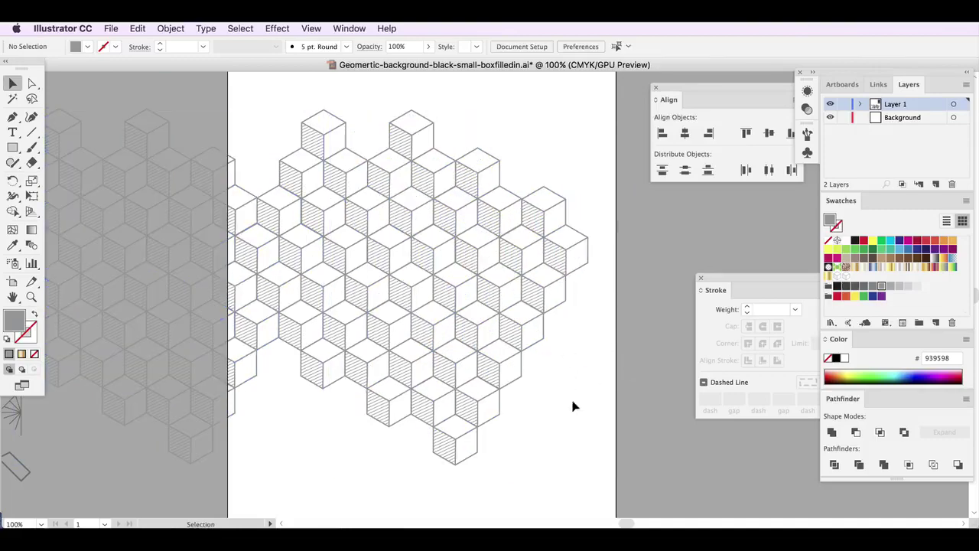
# Paste another copy of the large cube cluster over the artboard's lower-right corner, leaving a narrow gap to the main pattern.
pyautogui.press('super+v')
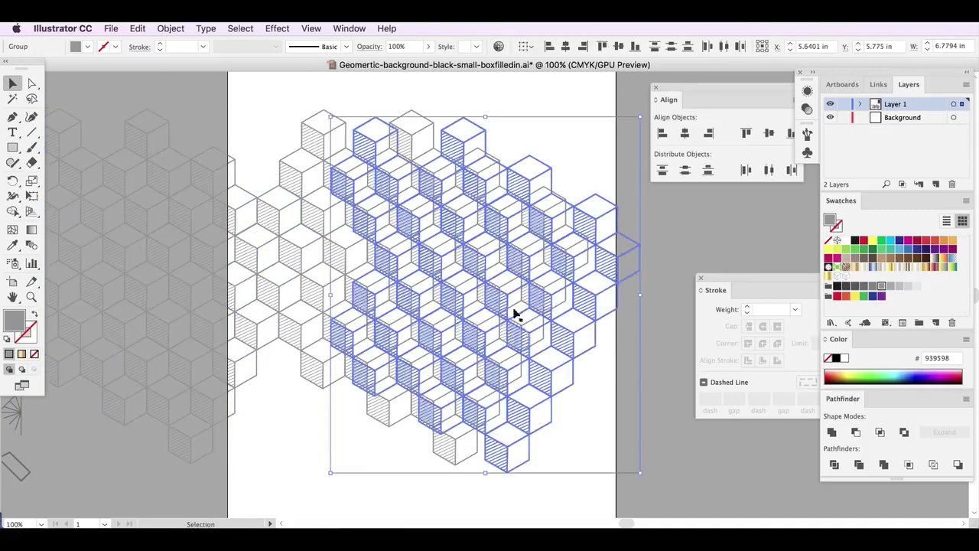
pyautogui.moveTo(483, 257); pyautogui.dragTo(626, 514)
pyautogui.moveTo(569, 429); pyautogui.dragTo(559, 386)
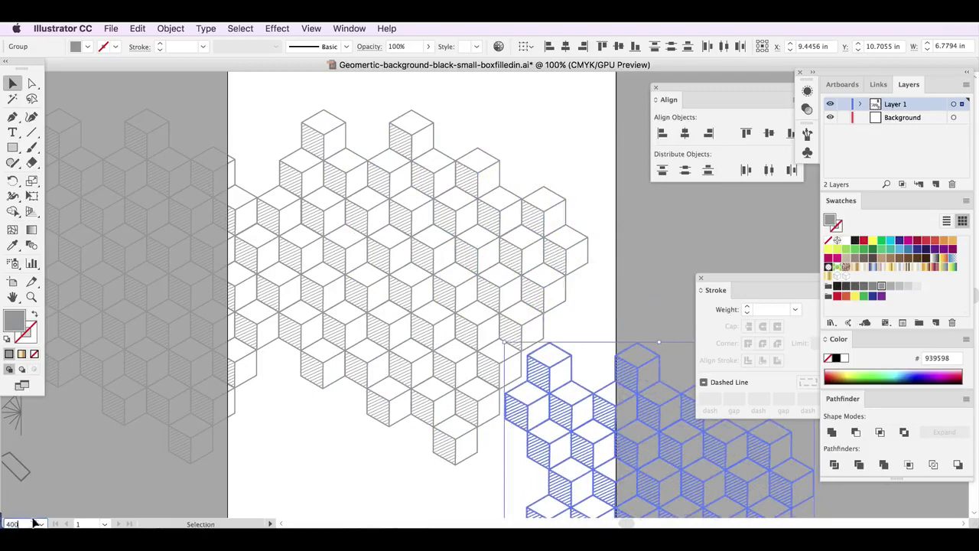
pyautogui.press('Return')
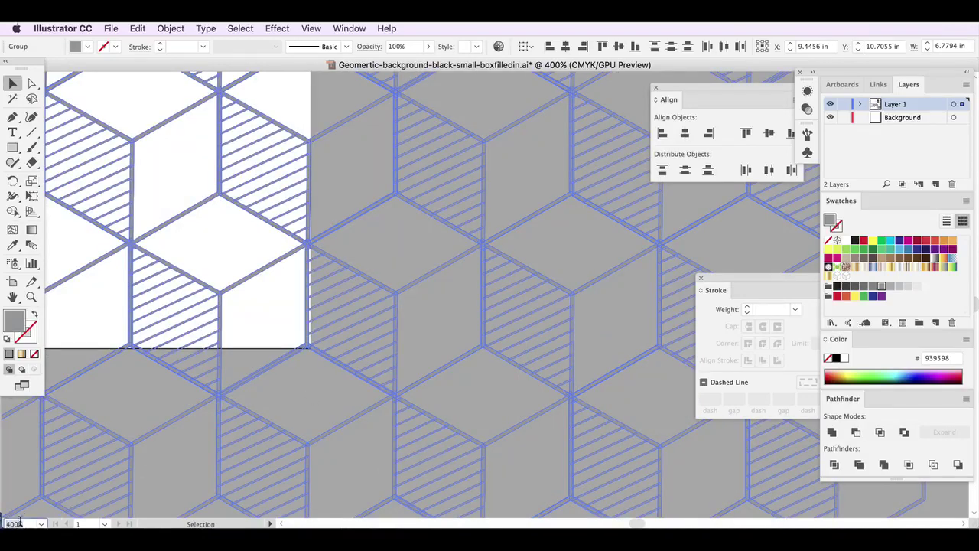
pyautogui.write('200')
pyautogui.press('Return')
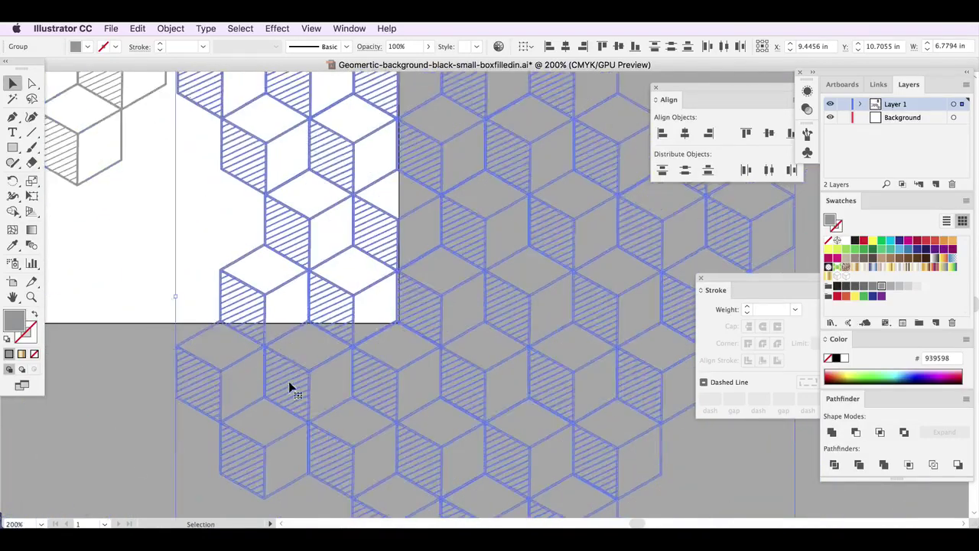
pyautogui.scroll(5, 290, 387)
pyautogui.moveTo(640, 525); pyautogui.dragTo(625, 524)
pyautogui.click(306, 459)
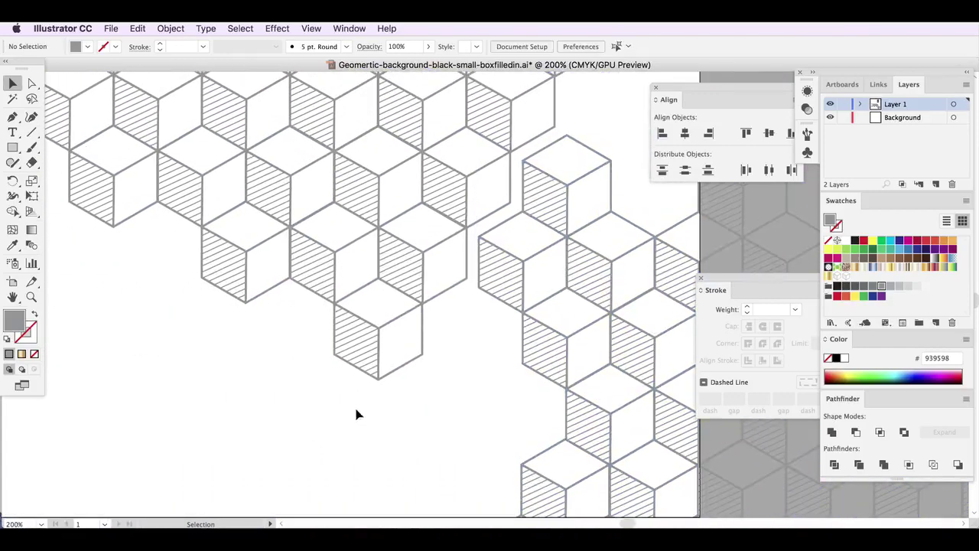
# Paste a cluster copy over the artboard's lower-left area, leaving a narrow gap below the main pattern.
pyautogui.hotkey('ctrl', 'v')
pyautogui.moveTo(497, 213); pyautogui.dragTo(191, 476)
pyautogui.moveTo(277, 369); pyautogui.dragTo(235, 309)
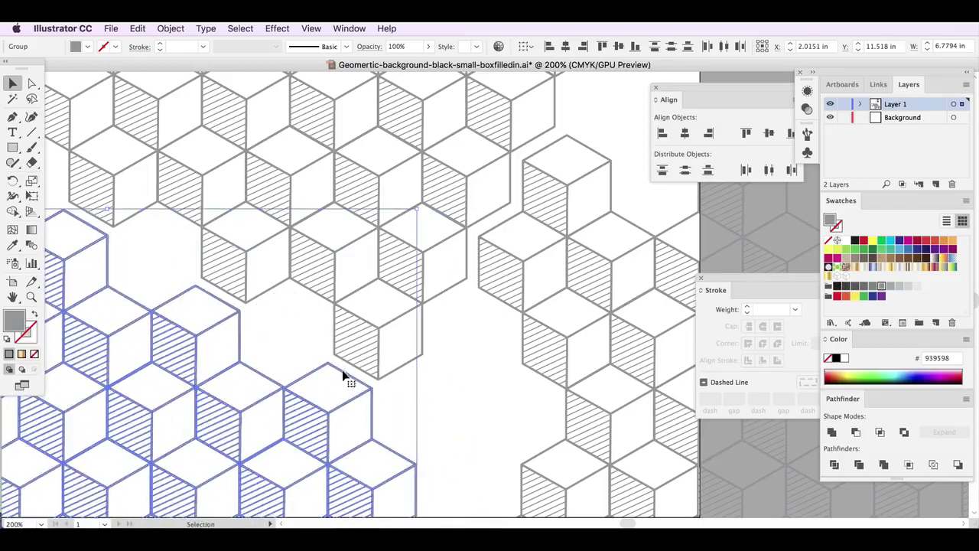
pyautogui.moveTo(344, 375); pyautogui.dragTo(346, 373)
pyautogui.click(463, 386)
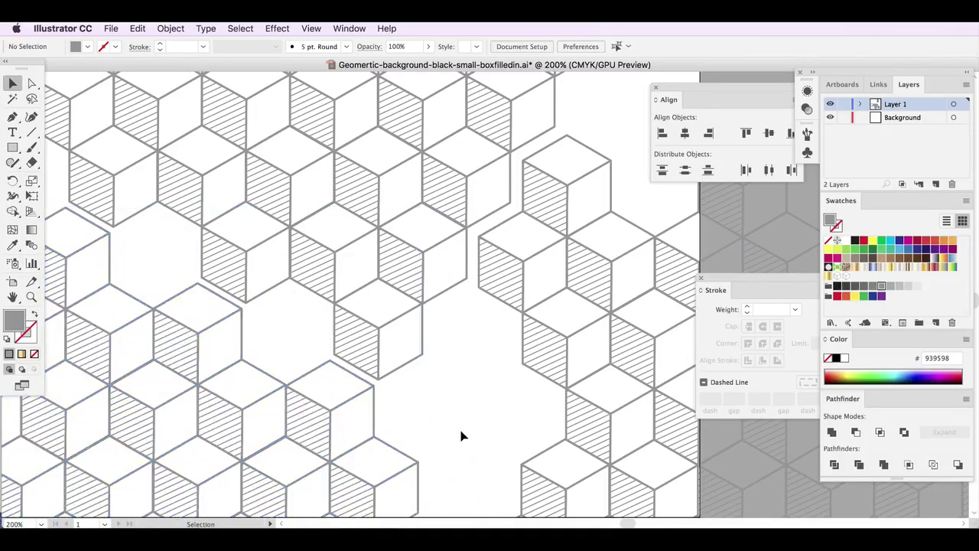
# Paste a cluster copy over the artboard's upper edge and adjust it to leave a narrow gap above the main pattern.
pyautogui.scroll(15, 461, 436)
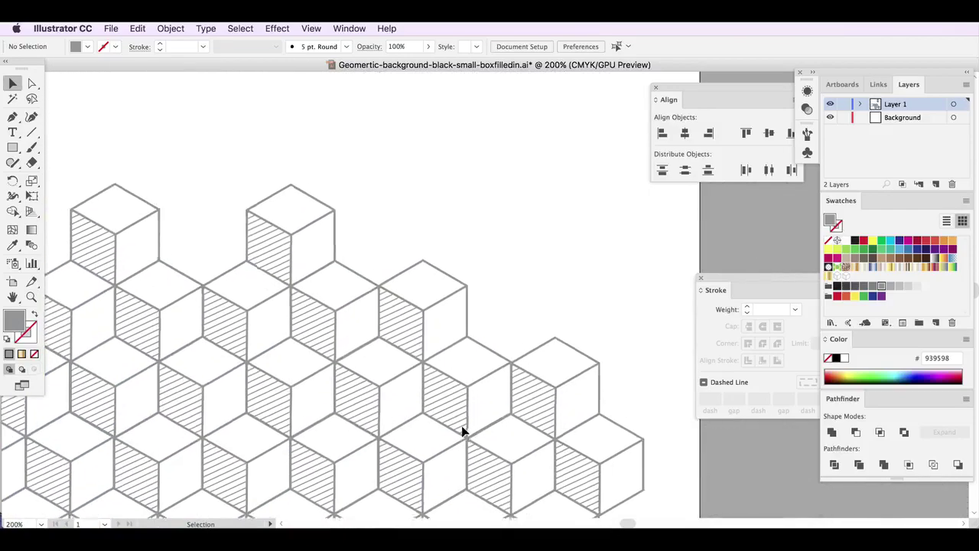
pyautogui.moveTo(468, 407); pyautogui.dragTo(410, 321)
pyautogui.moveTo(291, 430); pyautogui.dragTo(404, 357)
pyautogui.click(252, 203)
pyautogui.press('super+z')
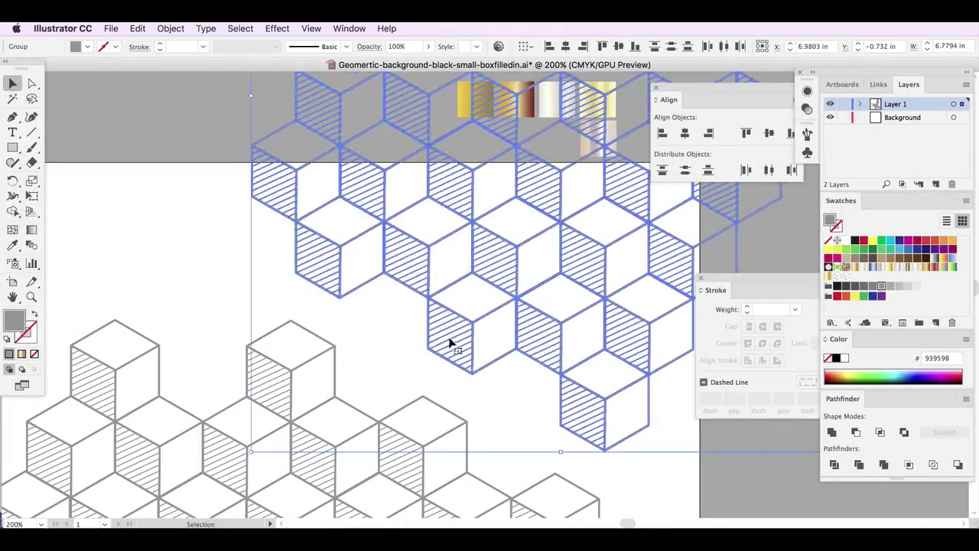
pyautogui.moveTo(474, 353); pyautogui.dragTo(343, 321)
pyautogui.click(581, 441)
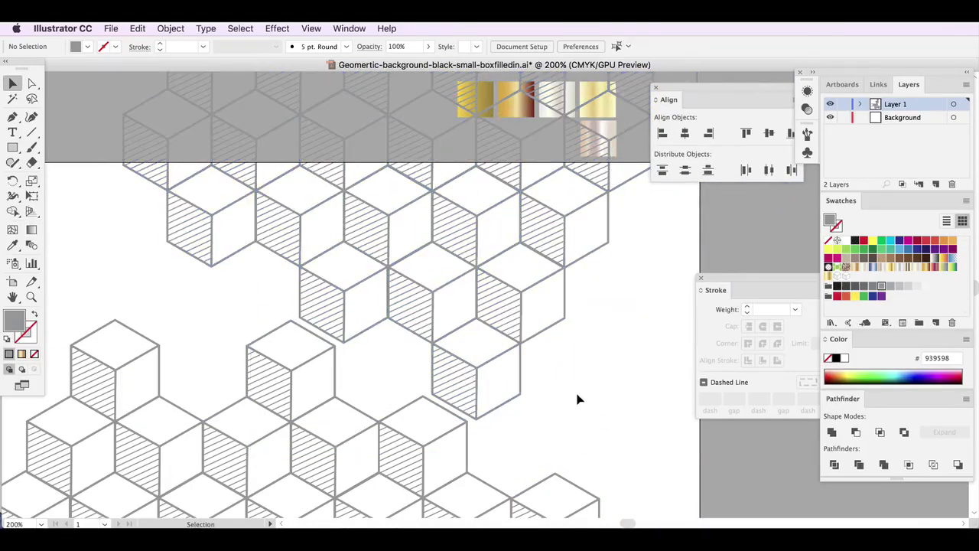
pyautogui.hotkey('ctrl', 'z')
pyautogui.moveTo(475, 373); pyautogui.dragTo(342, 341)
pyautogui.click(316, 337)
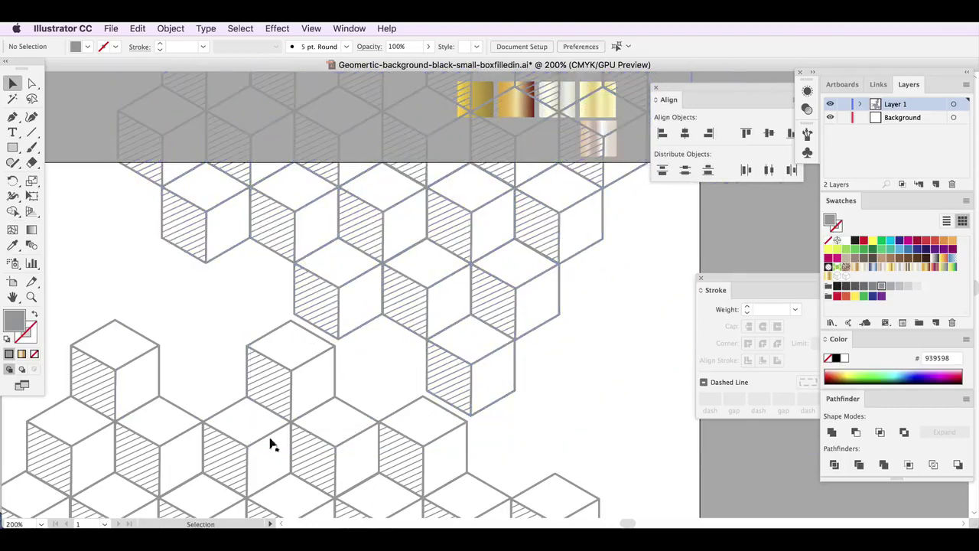
# Duplicate the dark #383838 rectangle from above the artboard and align the copy with the artboard's lower-left corner.
pyautogui.click(20, 524)
pyautogui.write('100')
pyautogui.press('Return')
pyautogui.scroll(-6, 298, 357)
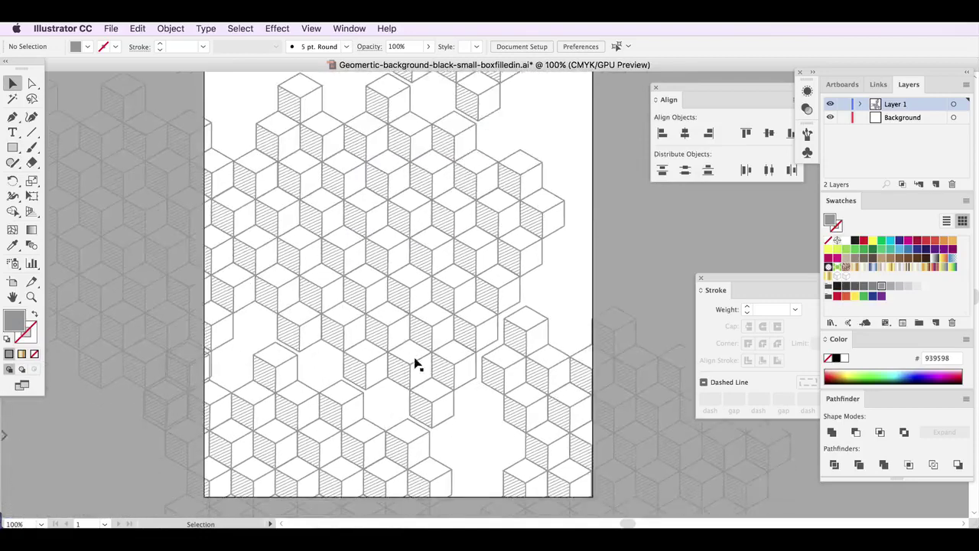
pyautogui.scroll(5, 415, 364)
pyautogui.click(558, 182)
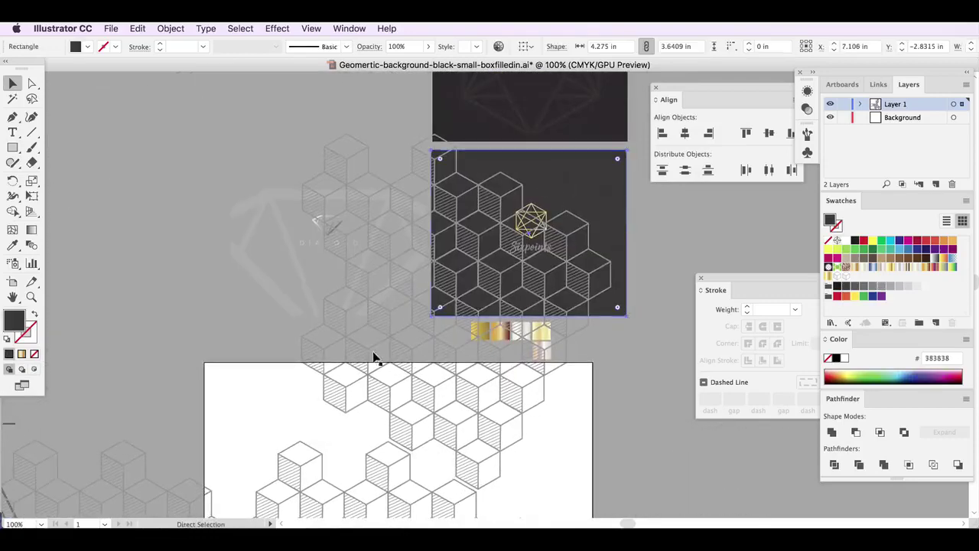
pyautogui.scroll(-5, 372, 364)
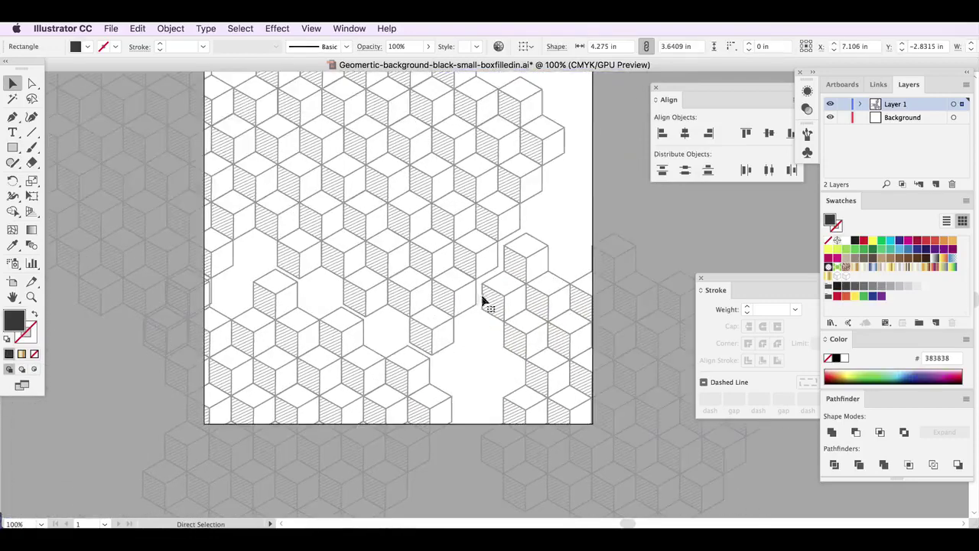
pyautogui.press('super+v')
pyautogui.scroll(4, 451, 309)
pyautogui.moveTo(486, 341); pyautogui.dragTo(312, 390)
# Stretch the dark rectangle to cover the whole artboard, about 8.51 by 11.03 in.
pyautogui.scroll(2, 394, 352)
pyautogui.moveTo(405, 374); pyautogui.dragTo(588, 103)
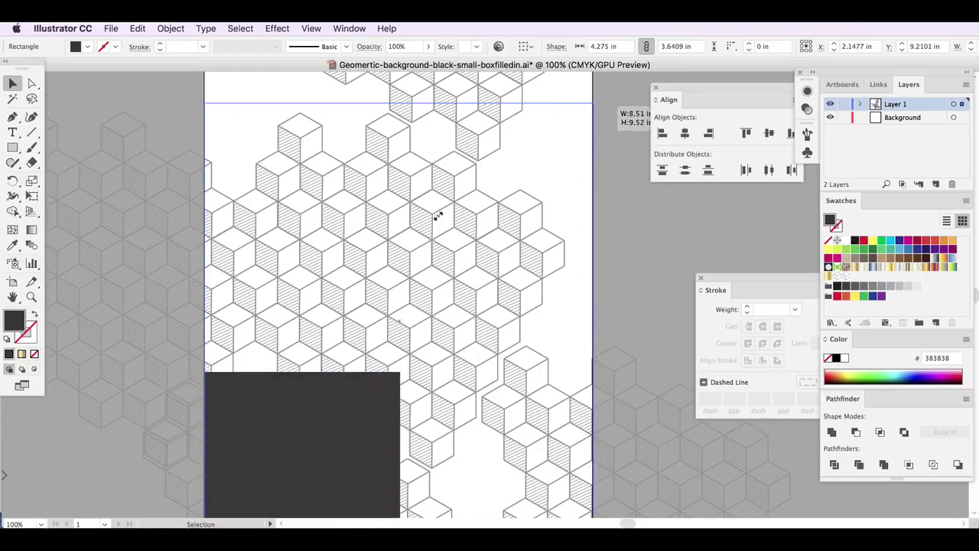
pyautogui.moveTo(433, 217); pyautogui.dragTo(433, 217)
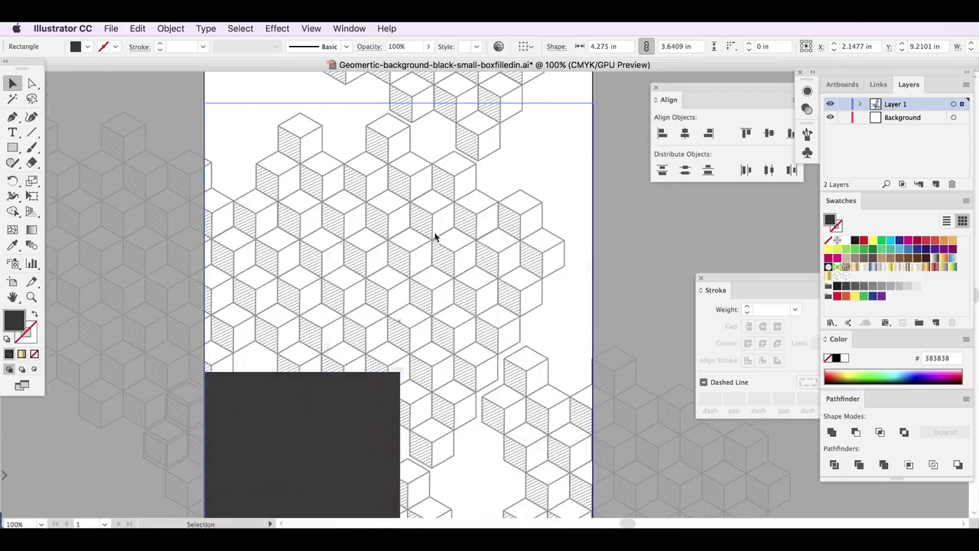
pyautogui.scroll(5, 406, 214)
pyautogui.moveTo(400, 186); pyautogui.dragTo(413, 173)
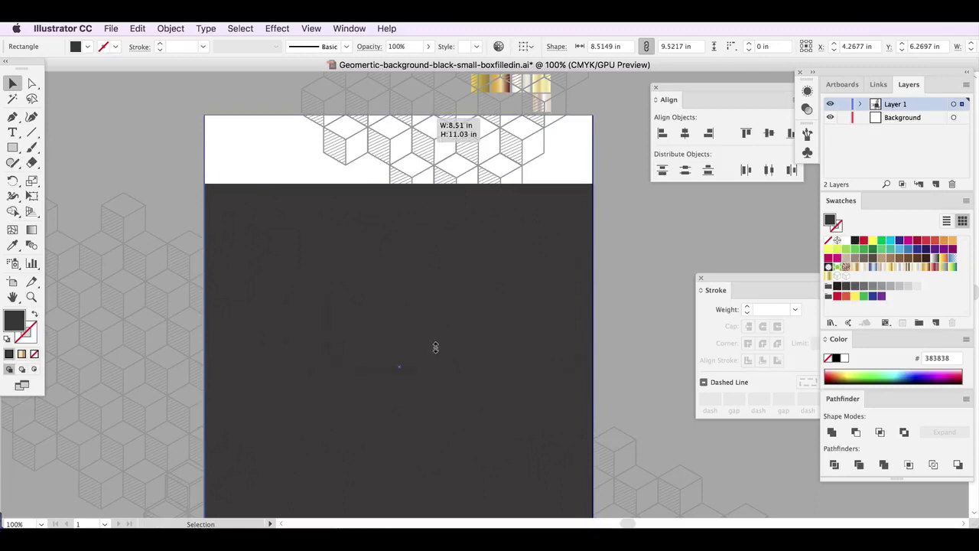
pyautogui.moveTo(433, 347); pyautogui.dragTo(433, 346)
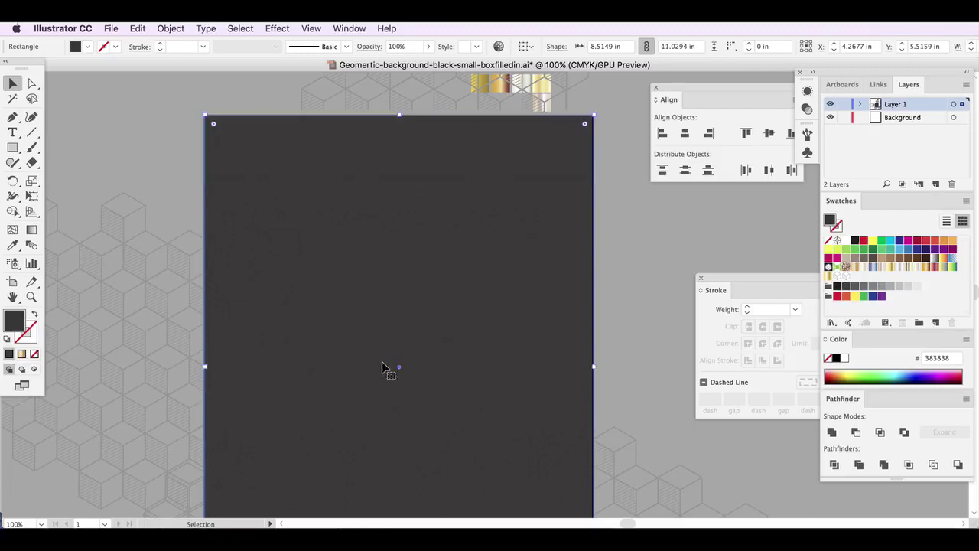
# Send the dark rectangle to the back, behind the cube pattern.
pyautogui.scroll(-5, 398, 306)
pyautogui.rightClick(412, 237)
pyautogui.moveTo(464, 426)
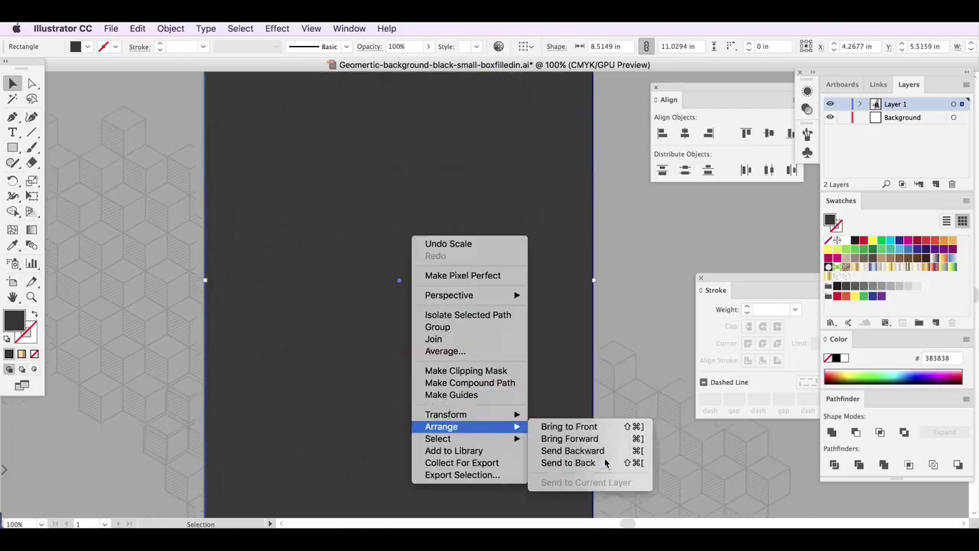
pyautogui.click(606, 463)
pyautogui.scroll(-5, 432, 413)
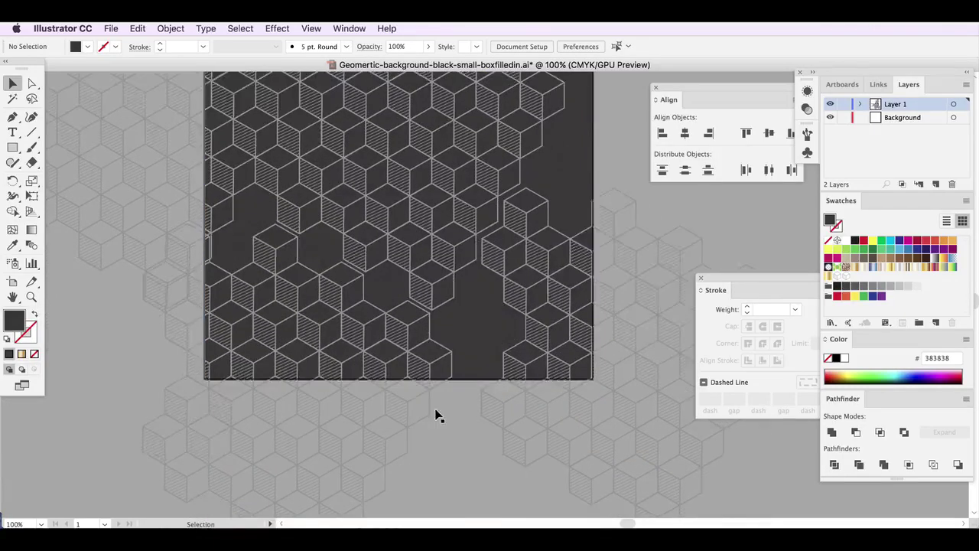
# Paste a copy of the four-cube cluster over the artboard's right edge, leaving a narrow gap beside the main pattern.
pyautogui.scroll(3, 435, 413)
pyautogui.scroll(3, 433, 411)
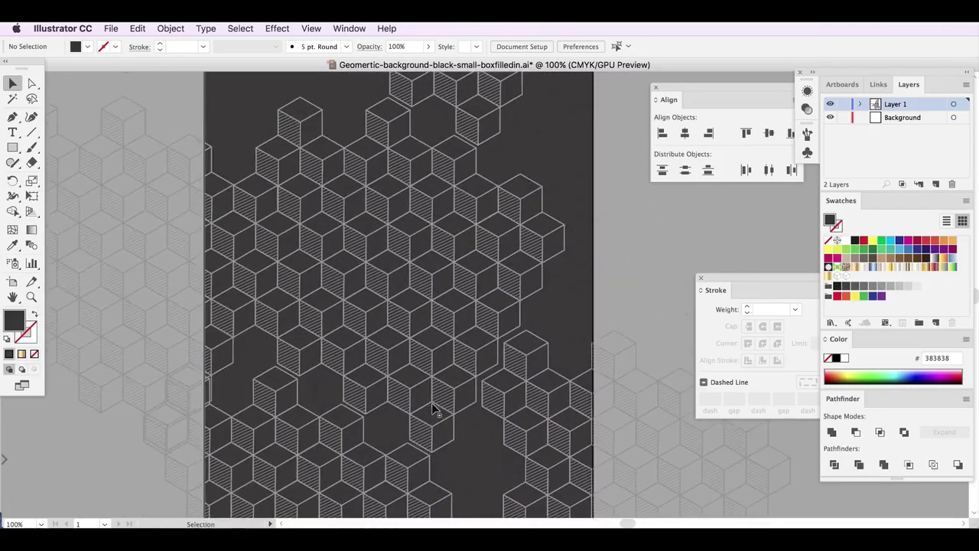
pyautogui.click(413, 300)
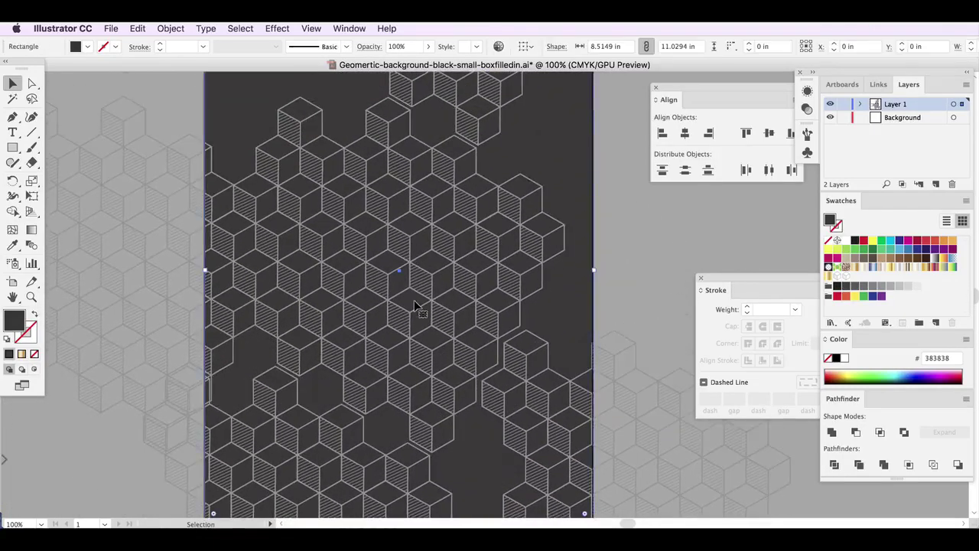
pyautogui.click(232, 280)
pyautogui.press('super+x')
pyautogui.press('super+v')
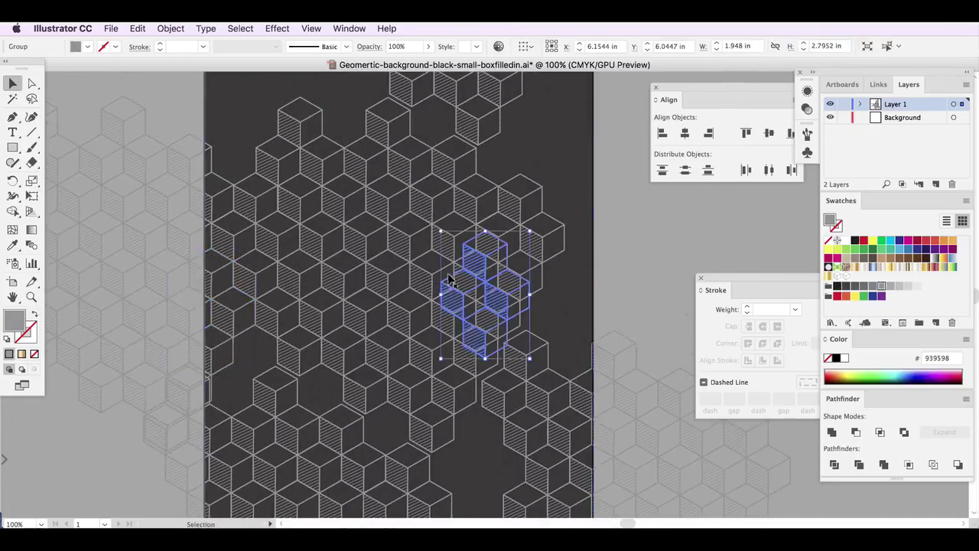
pyautogui.moveTo(451, 282); pyautogui.dragTo(579, 221)
pyautogui.click(714, 242)
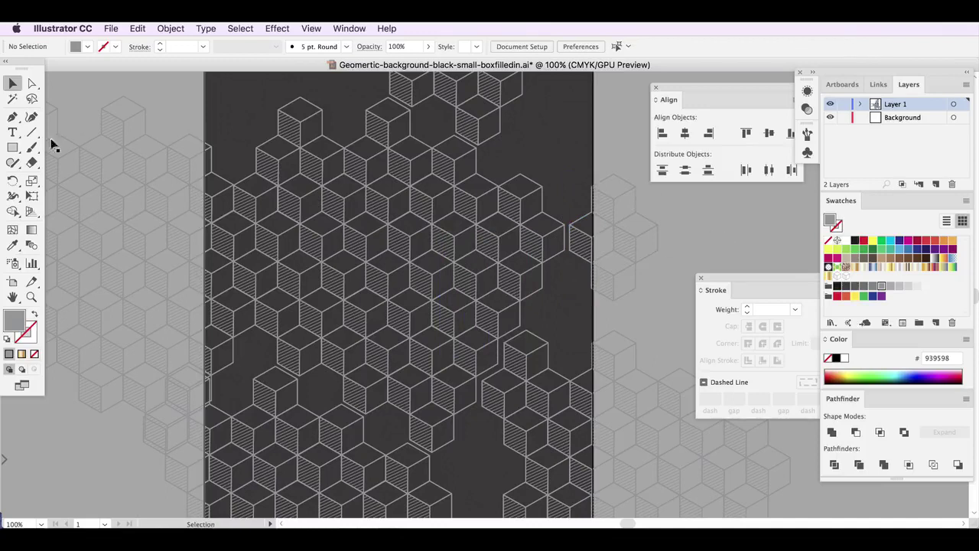
# Draw a white #FFFFFF rectangle about 3.01 in wide beside the artboard's left edge and copy it around the other sides as a frame.
pyautogui.press('m')
pyautogui.moveTo(66, 85); pyautogui.dragTo(203, 505)
pyautogui.doubleClick(14, 325)
pyautogui.click(644, 286)
pyautogui.click(942, 292)
pyautogui.click(12, 83)
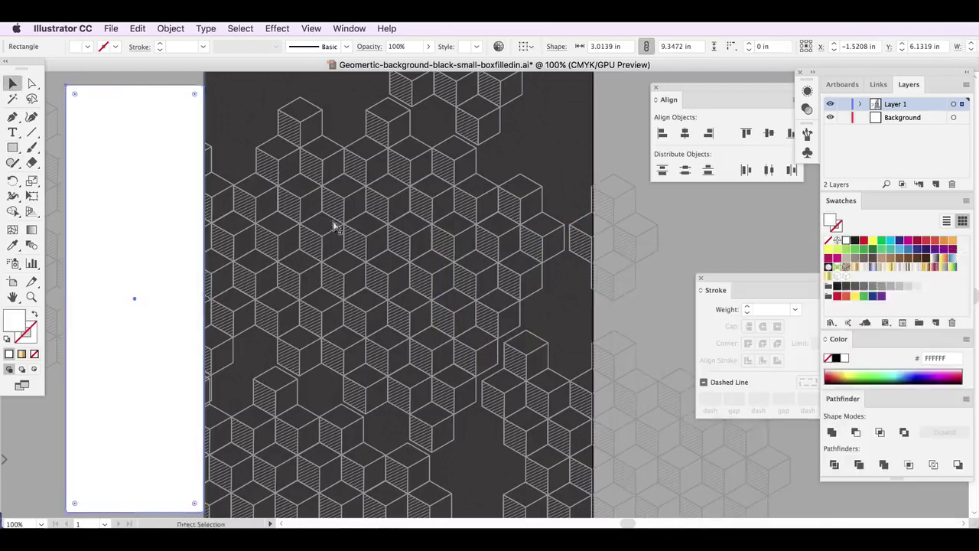
pyautogui.moveTo(134, 328); pyautogui.dragTo(485, 324)
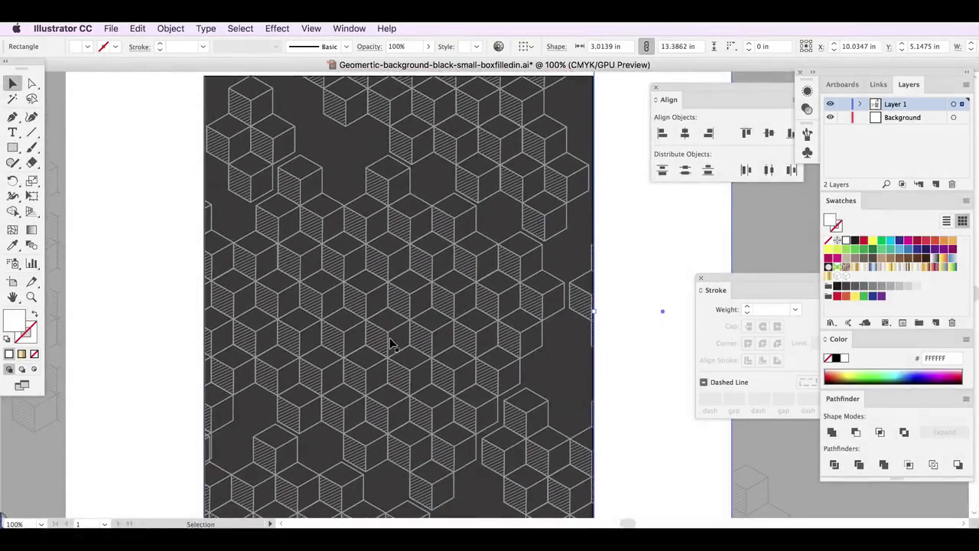
# Fill all the cube clusters of the pattern with dark grey #414042 and combine them into one group.
pyautogui.click(358, 296)
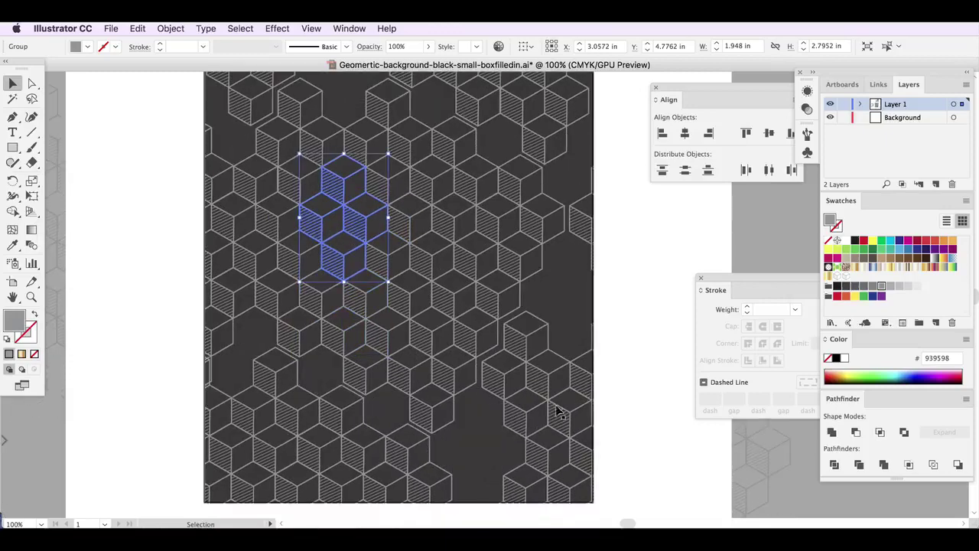
pyautogui.click(558, 413)
pyautogui.scroll(1, 505, 423)
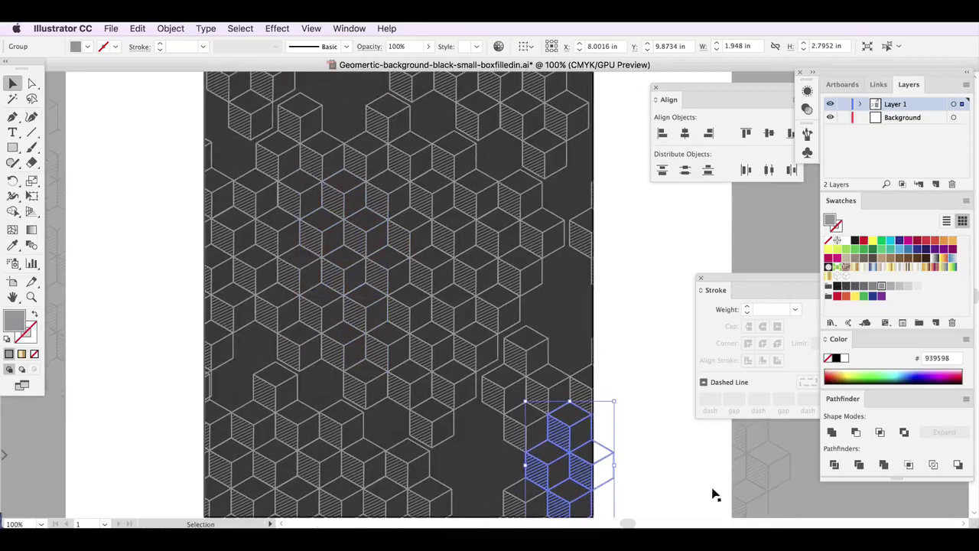
pyautogui.scroll(6, 212, 107)
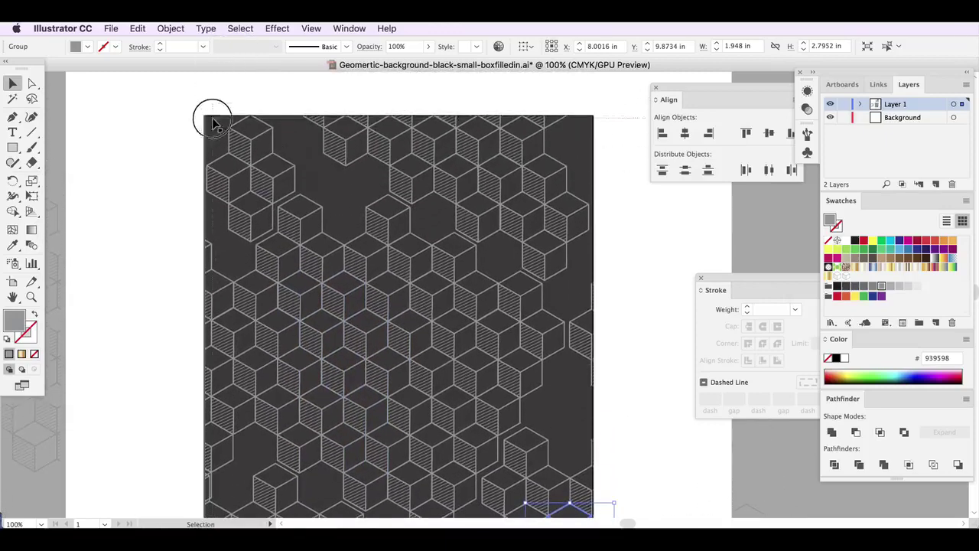
pyautogui.press('super+a')
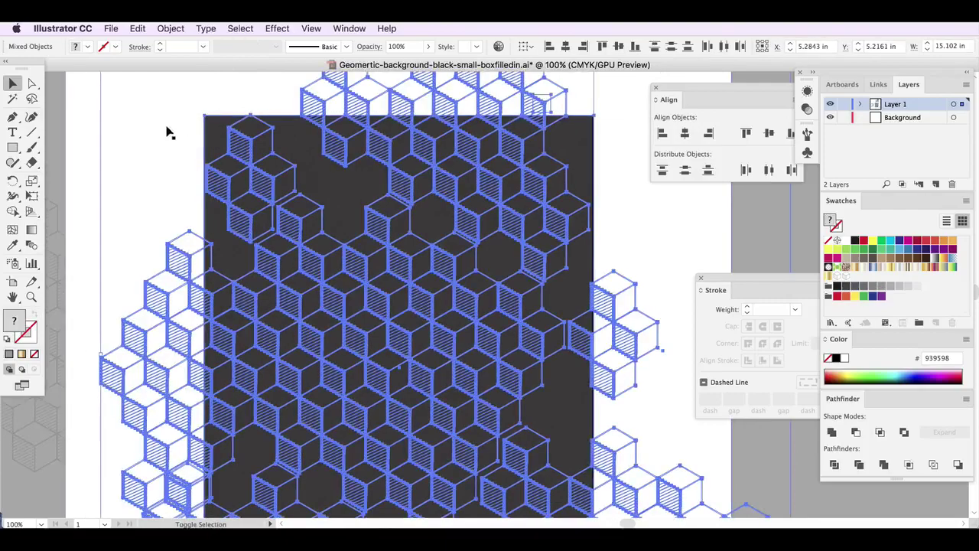
pyautogui.scroll(-12, 502, 306)
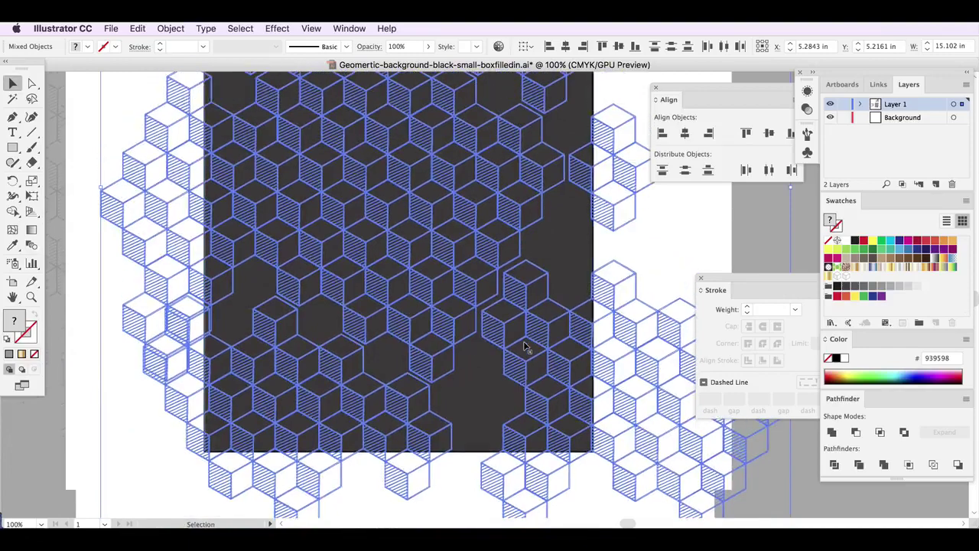
pyautogui.press('Delete')
pyautogui.press('super+z')
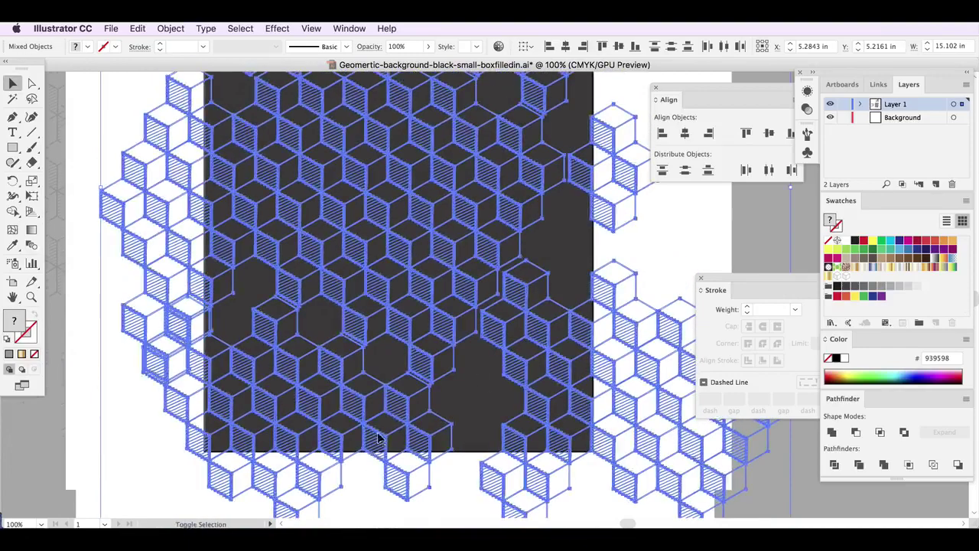
pyautogui.click(365, 467)
pyautogui.scroll(3, 479, 393)
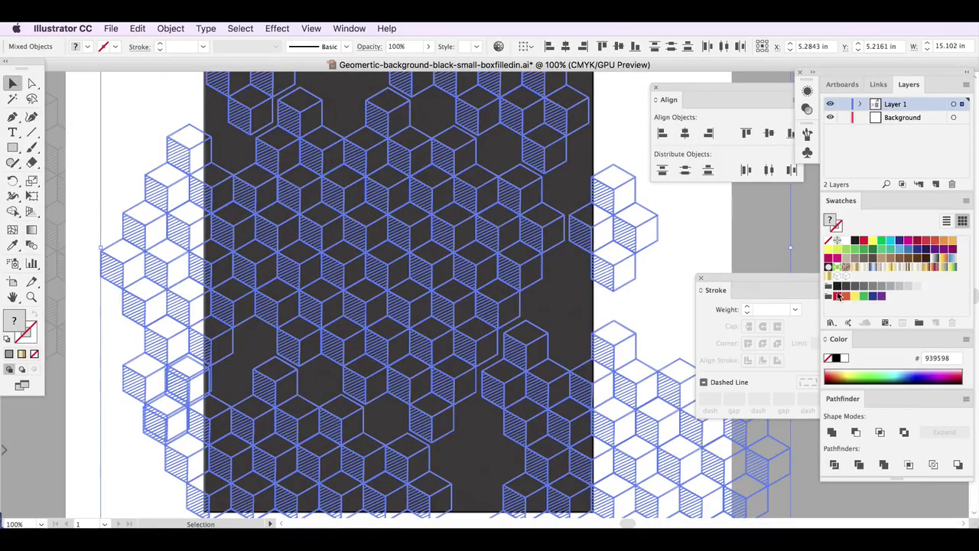
pyautogui.click(847, 288)
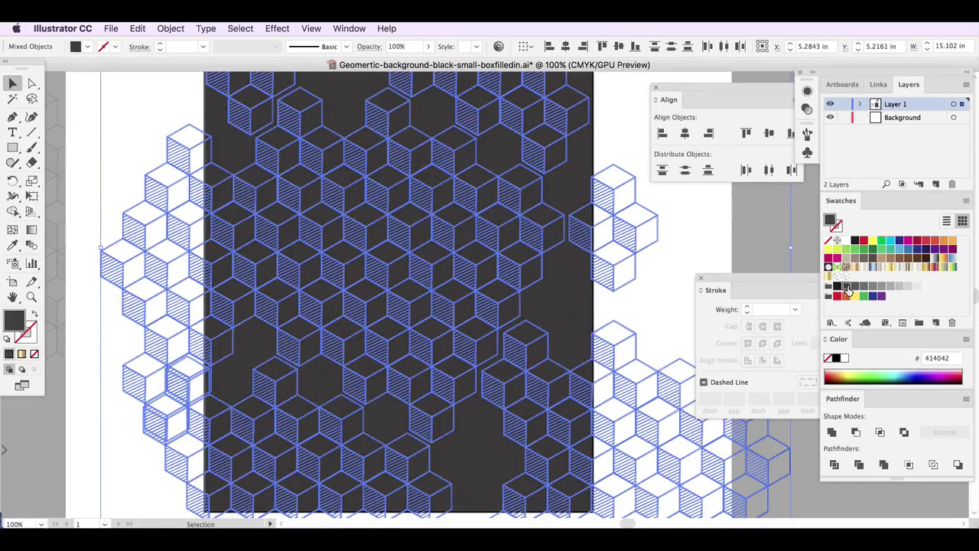
pyautogui.click(172, 29)
pyautogui.click(171, 76)
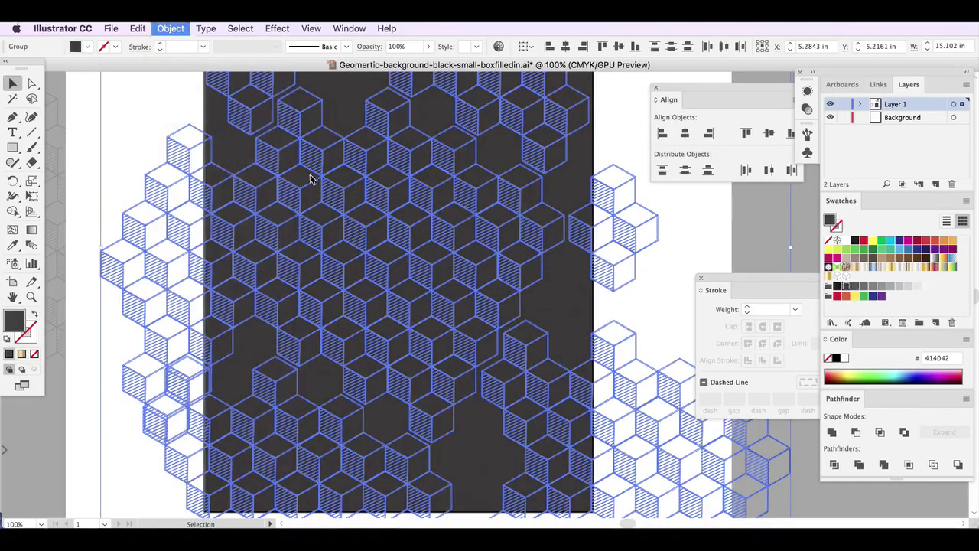
pyautogui.click(807, 232)
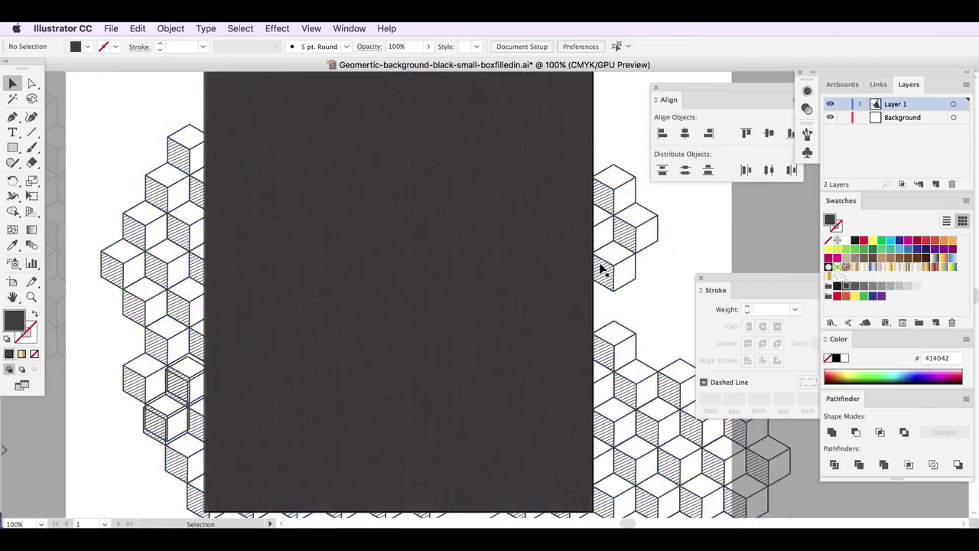
# Try the grey swatches #585958 and #414042 as the fill of the cube group.
pyautogui.click(491, 269)
pyautogui.click(854, 287)
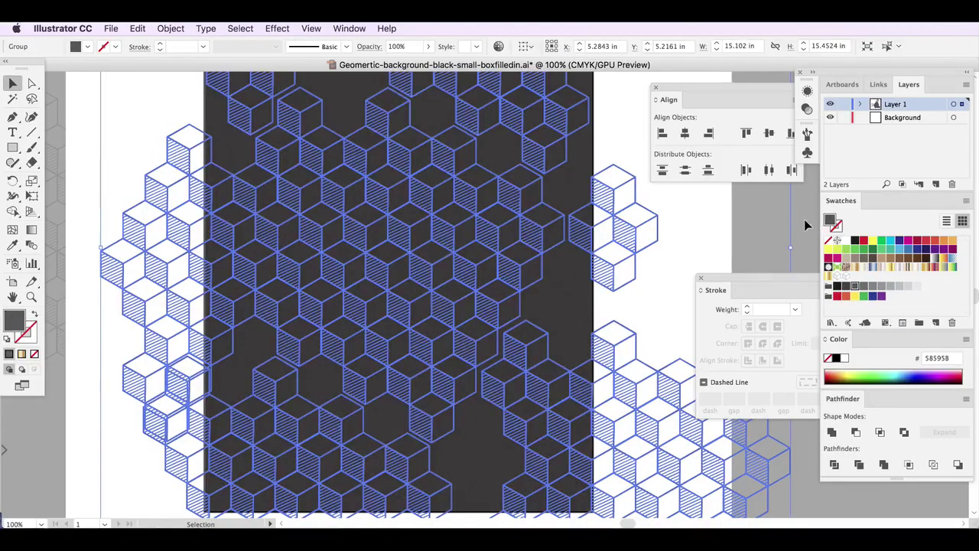
pyautogui.click(804, 221)
pyautogui.click(441, 314)
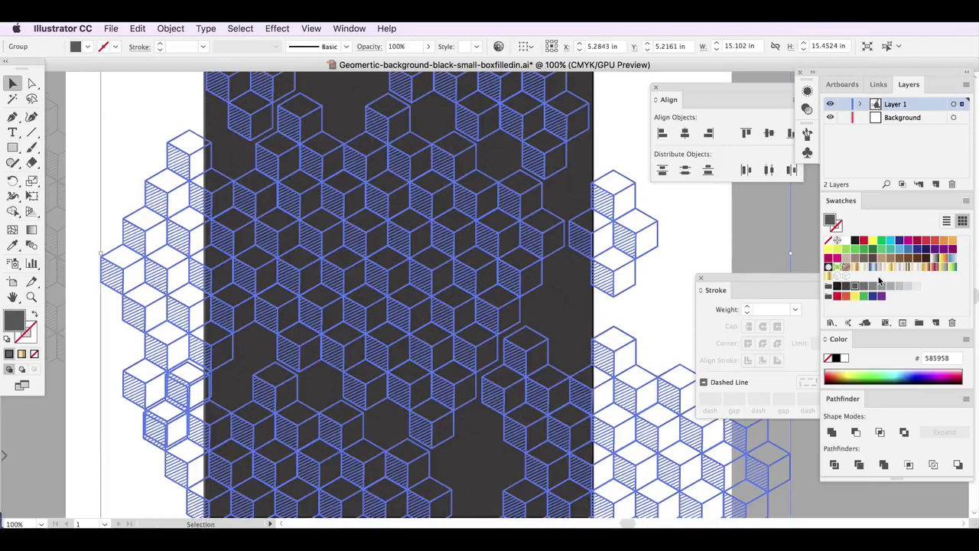
pyautogui.click(845, 287)
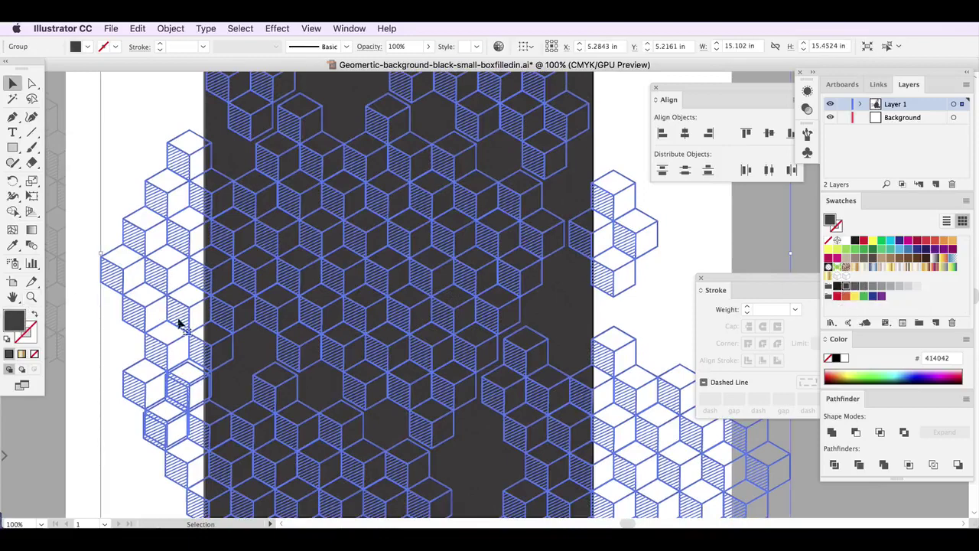
# Try a darker custom fill, #282828, on the cube group.
pyautogui.doubleClick(14, 324)
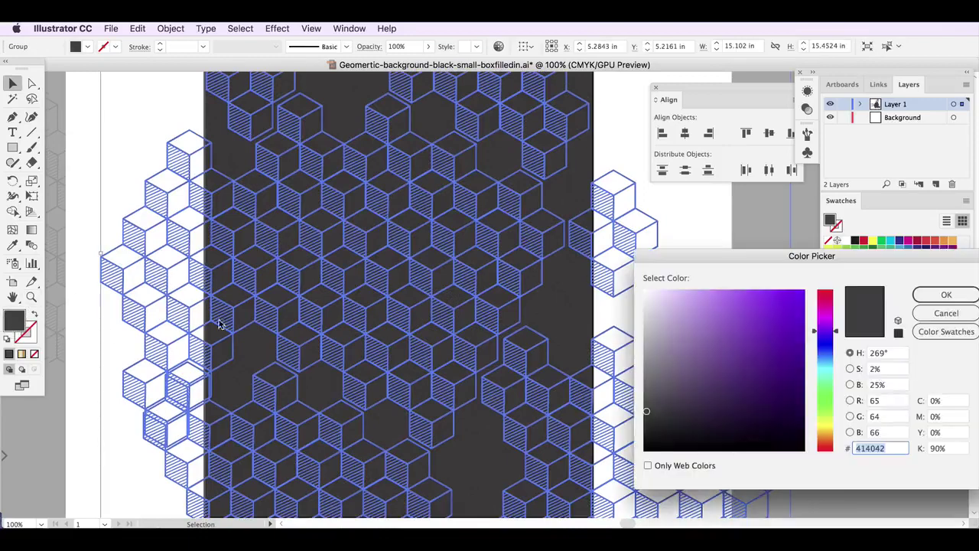
pyautogui.moveTo(646, 414); pyautogui.dragTo(635, 423)
pyautogui.press('Return')
pyautogui.click(804, 236)
pyautogui.click(396, 280)
pyautogui.click(415, 258)
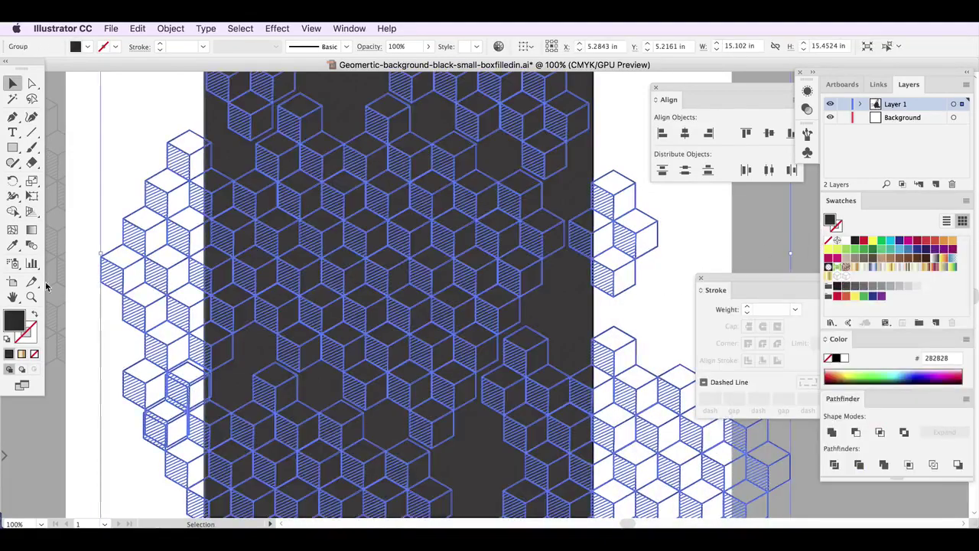
# Sample the dark background colour for the cube group and lighten its fill to #4F4F4F.
pyautogui.click(13, 245)
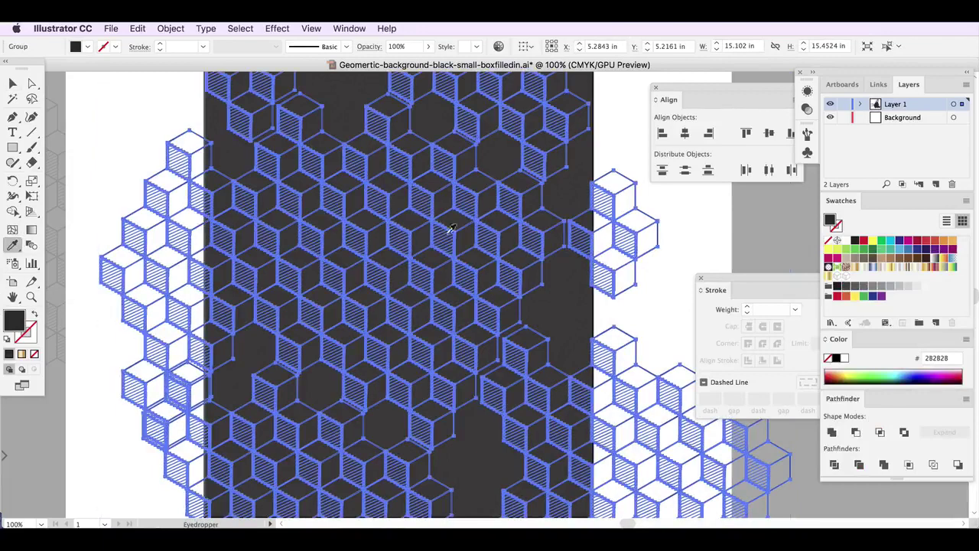
pyautogui.click(349, 97)
pyautogui.doubleClick(18, 321)
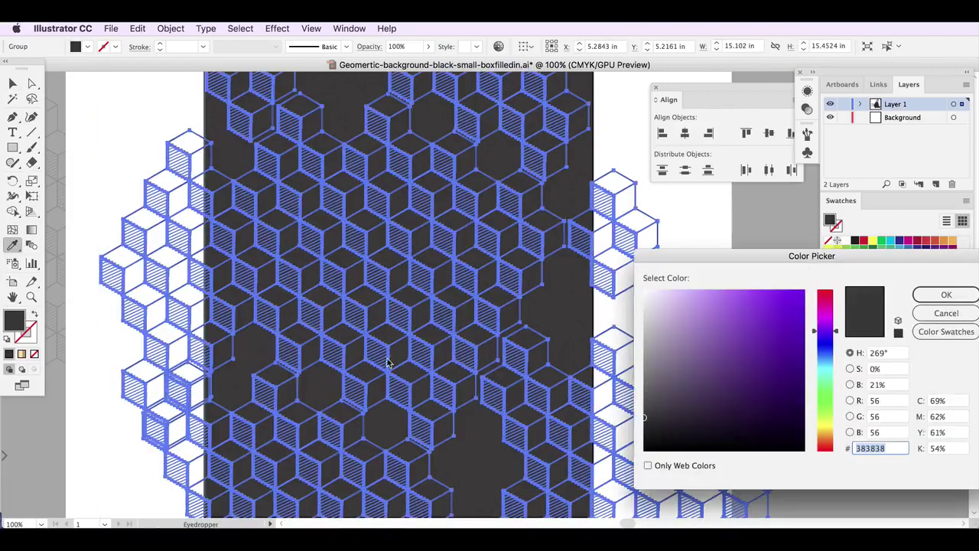
pyautogui.click(941, 294)
pyautogui.click(792, 253)
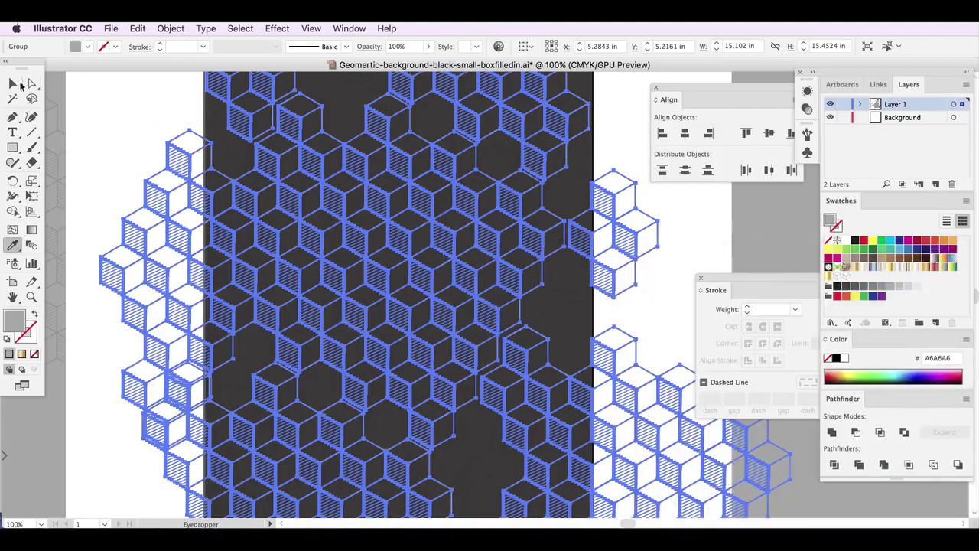
pyautogui.click(14, 84)
pyautogui.click(82, 101)
pyautogui.press('super+z')
pyautogui.press('super+z')
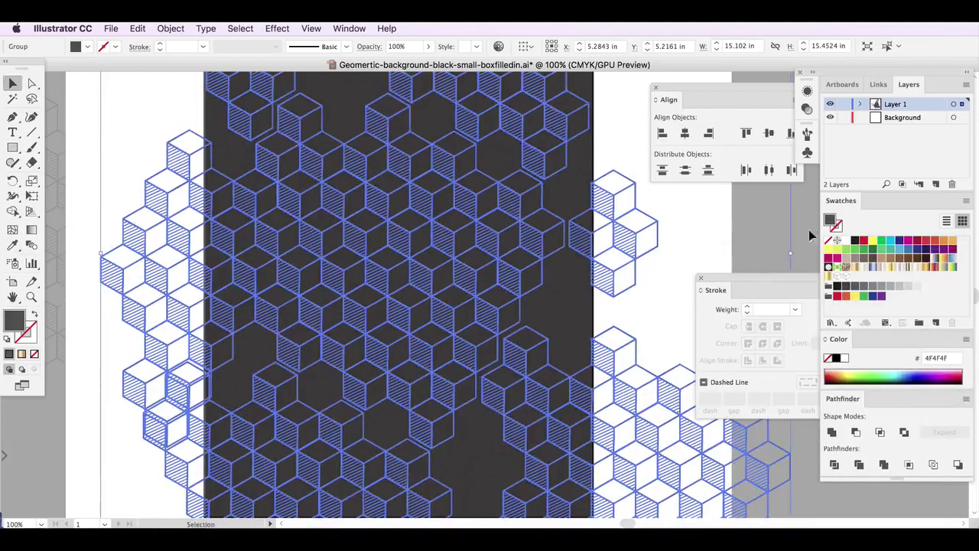
# Bring the white rectangles around the artboard to the front so they cover the cubes overhanging its edges.
pyautogui.click(816, 233)
pyautogui.scroll(-1, 459, 383)
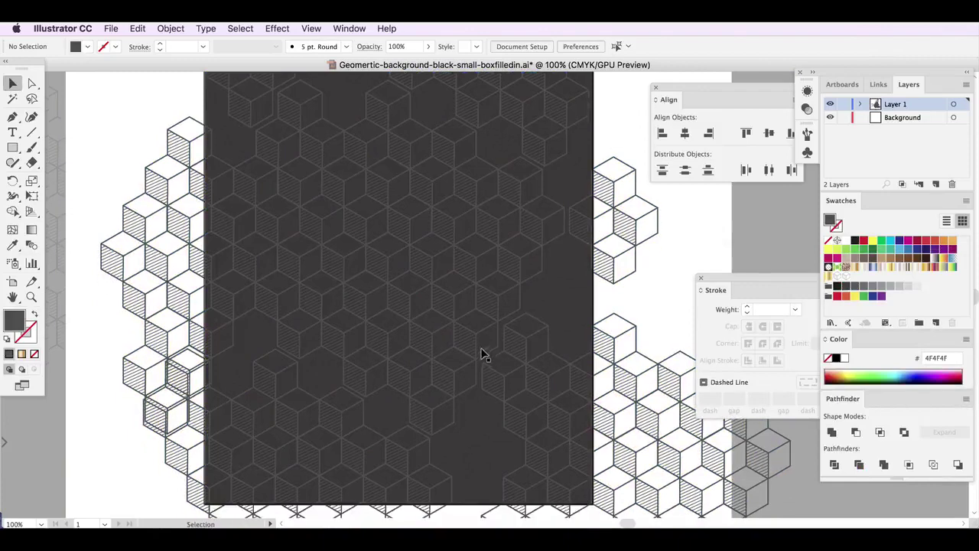
pyautogui.click(124, 147)
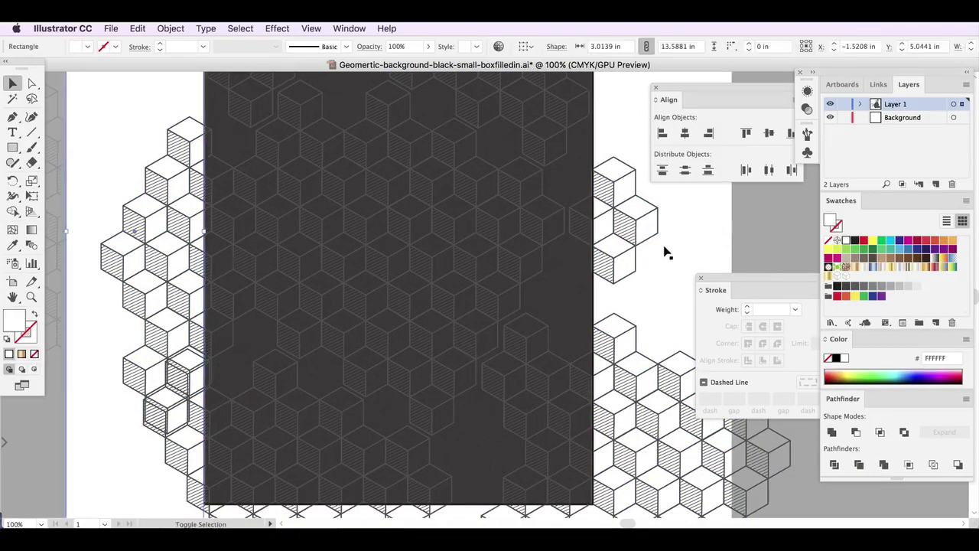
pyautogui.scroll(-5, 529, 428)
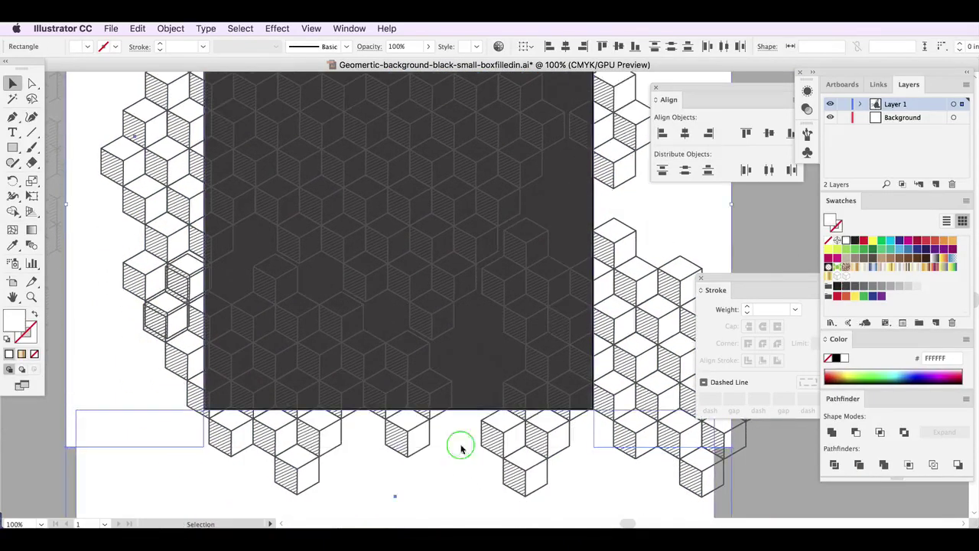
pyautogui.rightClick(463, 448)
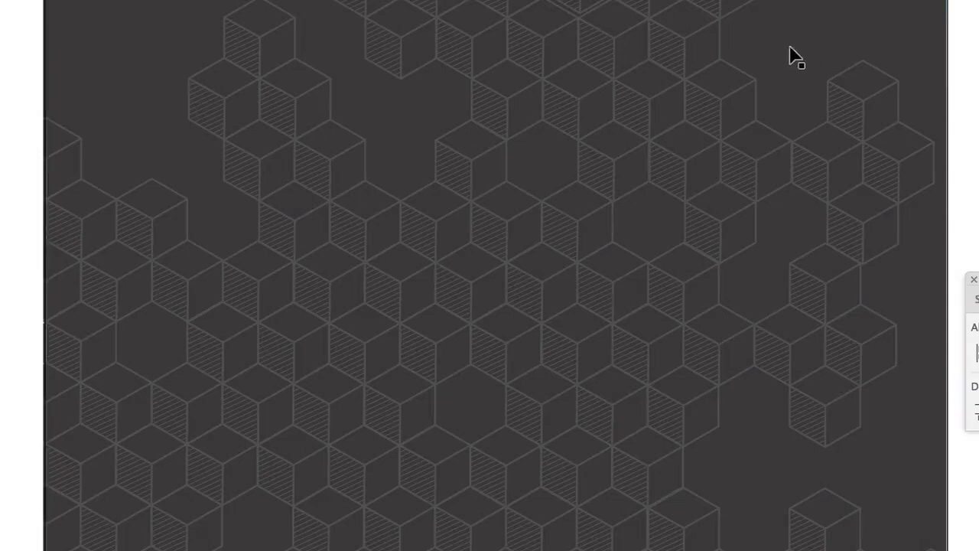
# Ungroup the four-cube clusters of the pattern into single cubes.
pyautogui.click(541, 329)
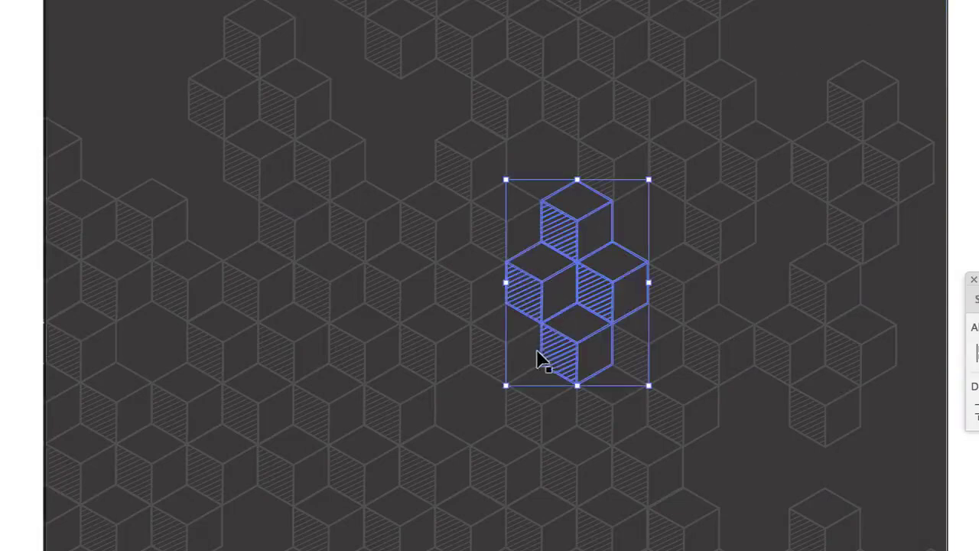
pyautogui.moveTo(533, 355); pyautogui.dragTo(441, 379)
pyautogui.click(621, 333)
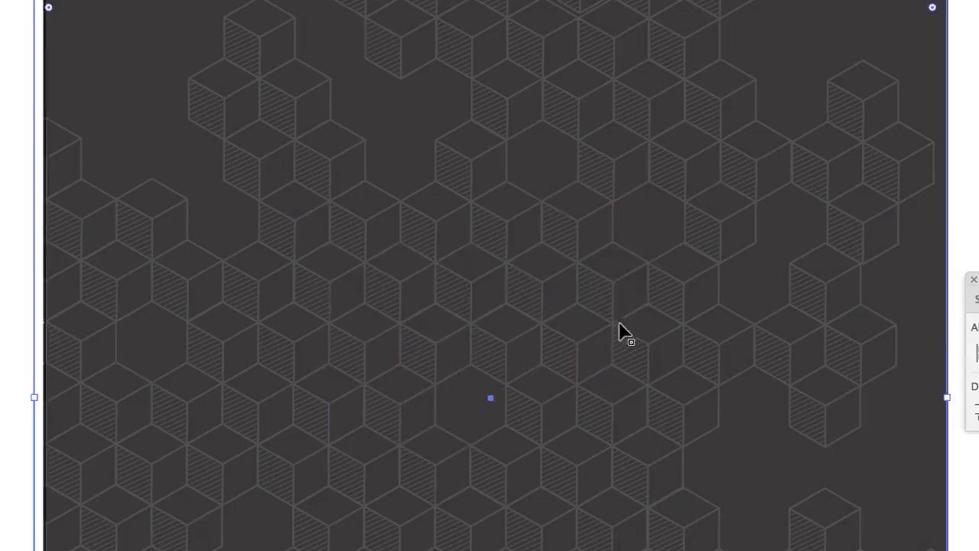
pyautogui.doubleClick(621, 322)
pyautogui.rightClick(621, 300)
pyautogui.click(692, 464)
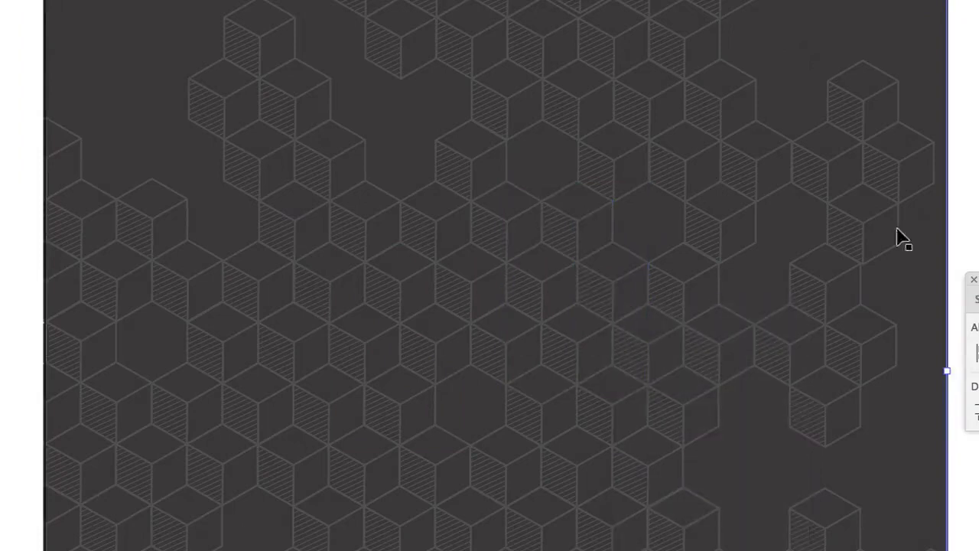
# Apply the gold gradient to the single cube near the middle of the pattern, running it diagonally across the cube.
pyautogui.click(551, 284)
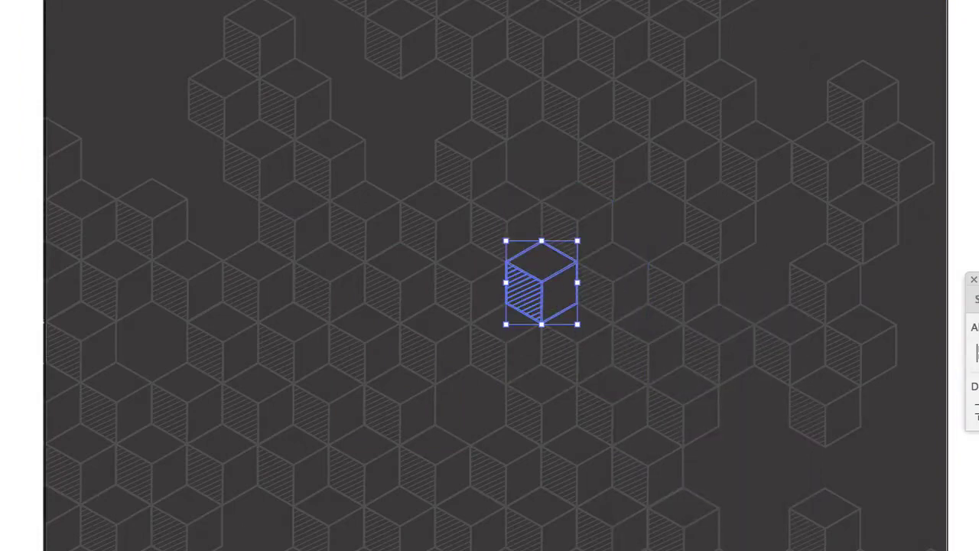
pyautogui.press('g')
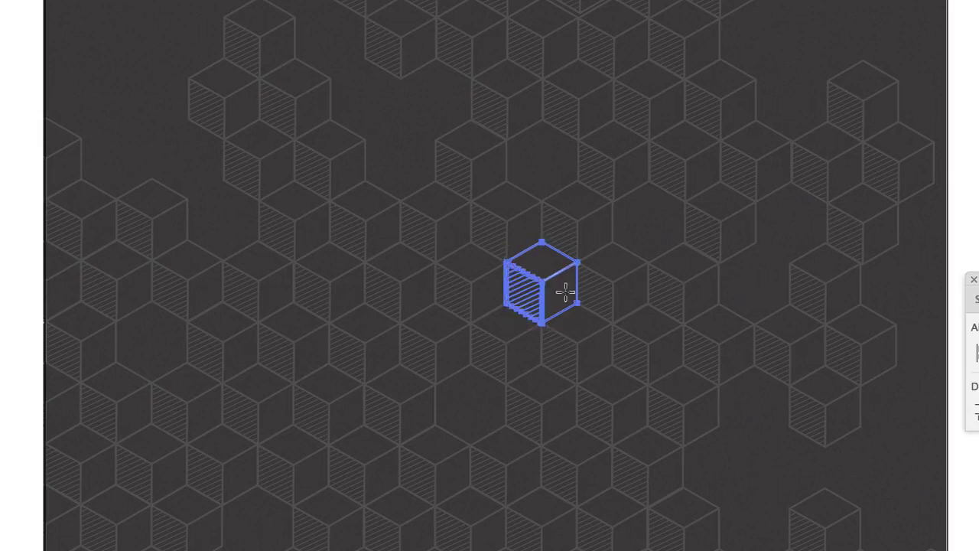
pyautogui.moveTo(500, 251); pyautogui.dragTo(568, 304)
pyautogui.press('v')
pyautogui.click(23, 67)
pyautogui.click(534, 282)
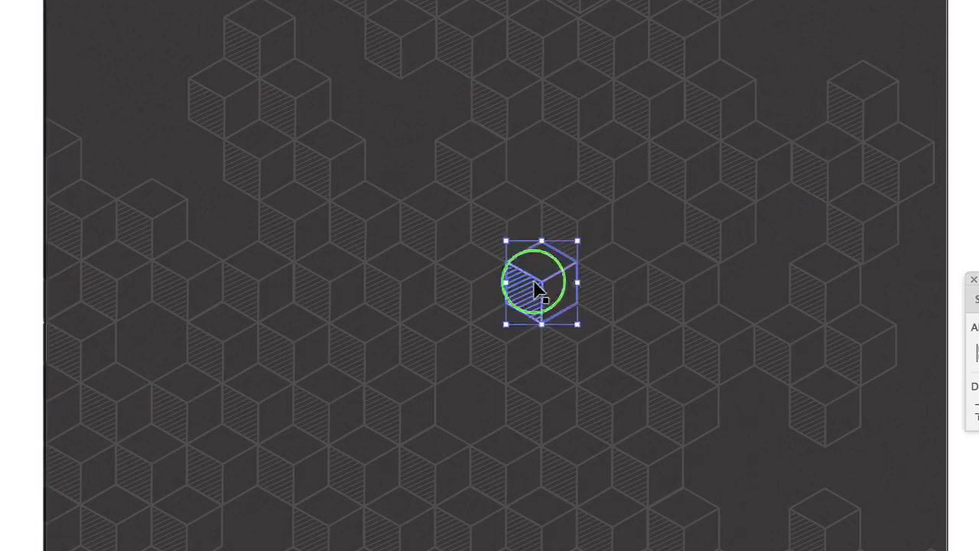
# Bring the gold gradient cube in front of the surrounding grey cubes.
pyautogui.rightClick(533, 289)
pyautogui.moveTo(703, 508)
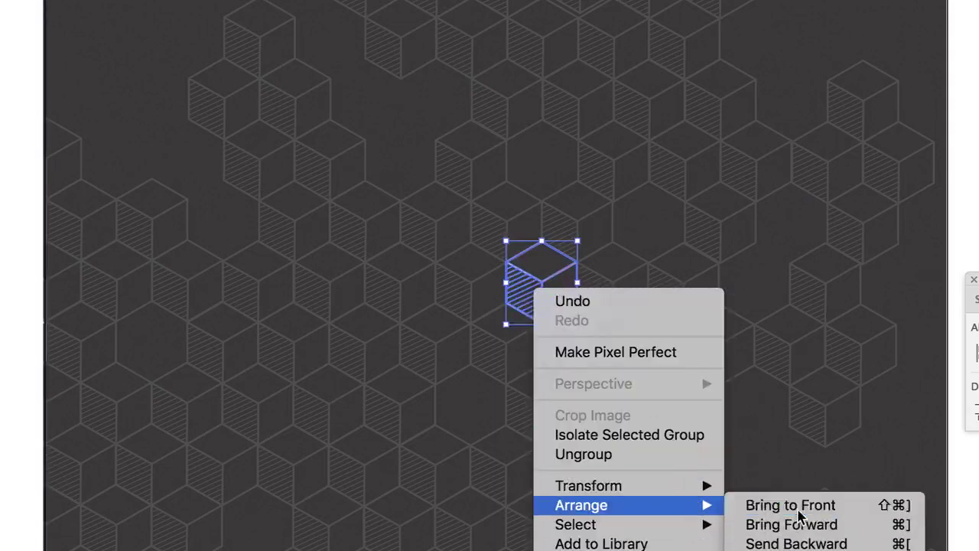
pyautogui.click(797, 509)
pyautogui.click(687, 356)
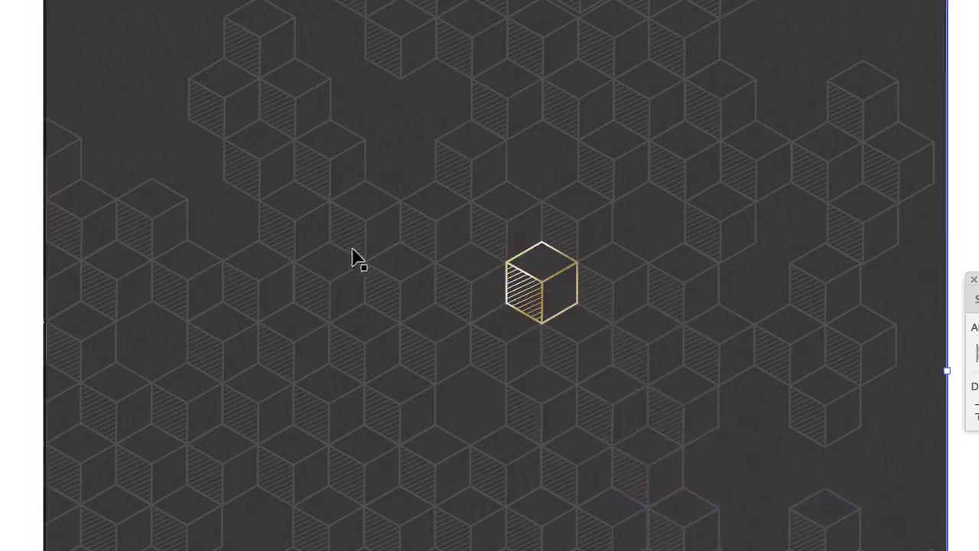
# Redraw the gold cube's gradient as a long diagonal from upper left to lower right, extending well beyond the cube's outline.
pyautogui.click(542, 291)
pyautogui.press('g')
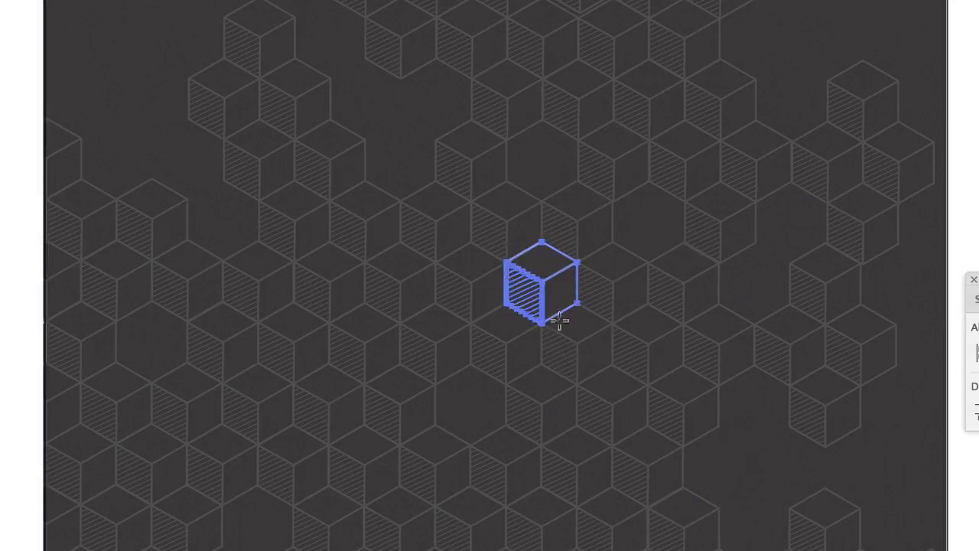
pyautogui.moveTo(342, 158)
pyautogui.mouseDown()
pyautogui.moveTo(775, 425)
pyautogui.moveTo(891, 468)
pyautogui.mouseUp()
pyautogui.press('v')
pyautogui.press('shift+super+a')
pyautogui.press('alt+super+2')
pyautogui.keyDown('shift'); pyautogui.click(538, 291); pyautogui.keyUp('shift')
pyautogui.press('a')
pyautogui.moveTo(363, 146); pyautogui.dragTo(754, 426)
pyautogui.press('v')
pyautogui.press('alt+super+2')
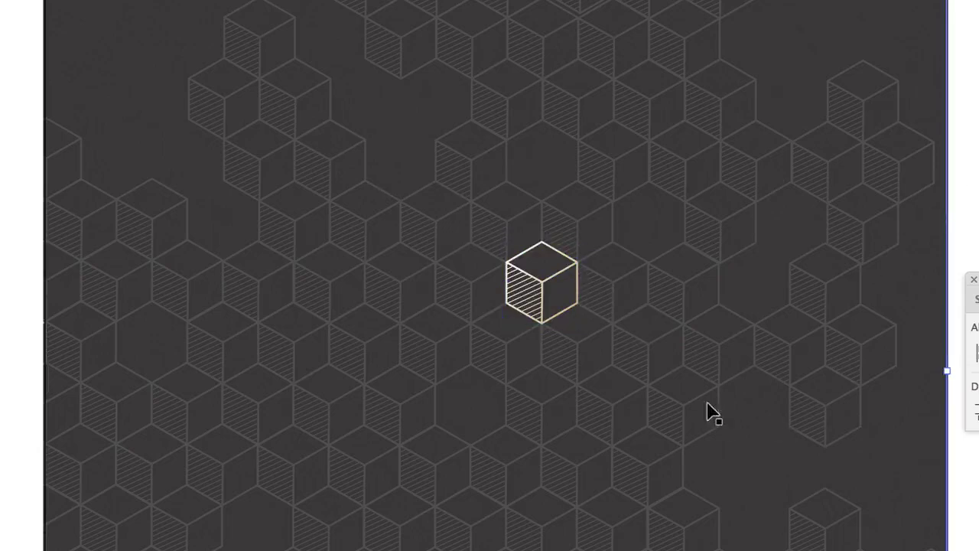
# Ungroup three four-cube clusters in the lower half of the pattern, one at the left and two at the right, into single cubes.
pyautogui.scroll(-3, 628, 436)
pyautogui.scroll(-4, 625, 432)
pyautogui.scroll(1, 431, 374)
pyautogui.scroll(1, 577, 410)
pyautogui.scroll(5, 536, 406)
pyautogui.moveTo(500, 393); pyautogui.dragTo(232, 413)
pyautogui.scroll(-5, 256, 447)
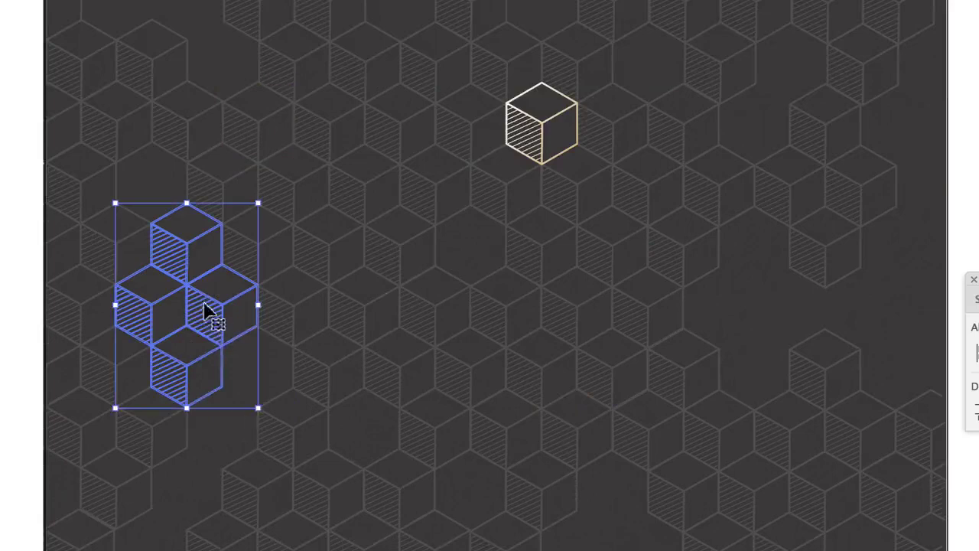
pyautogui.rightClick(205, 311)
pyautogui.click(294, 471)
pyautogui.click(822, 490)
pyautogui.rightClick(820, 487)
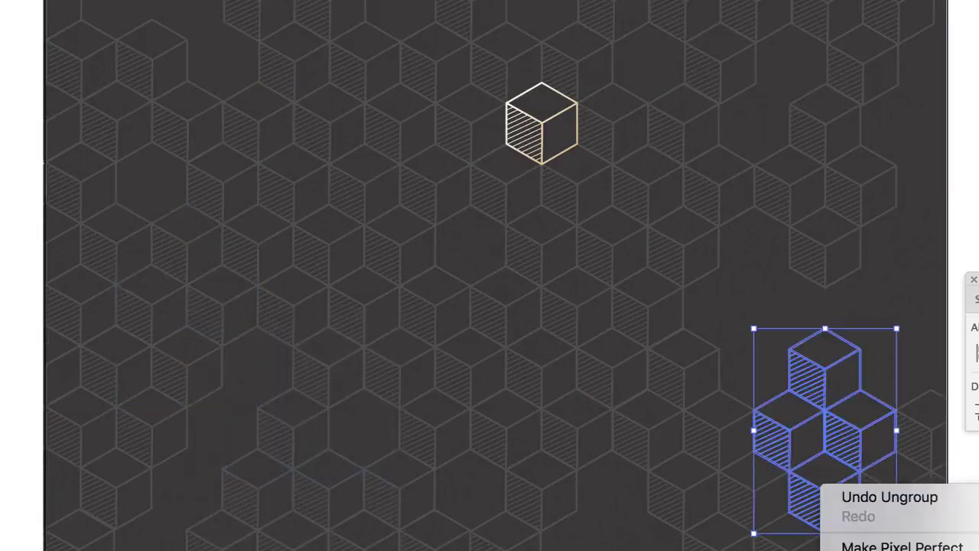
pyautogui.moveTo(865, 483); pyautogui.dragTo(722, 481)
pyautogui.rightClick(717, 474)
pyautogui.click(767, 550)
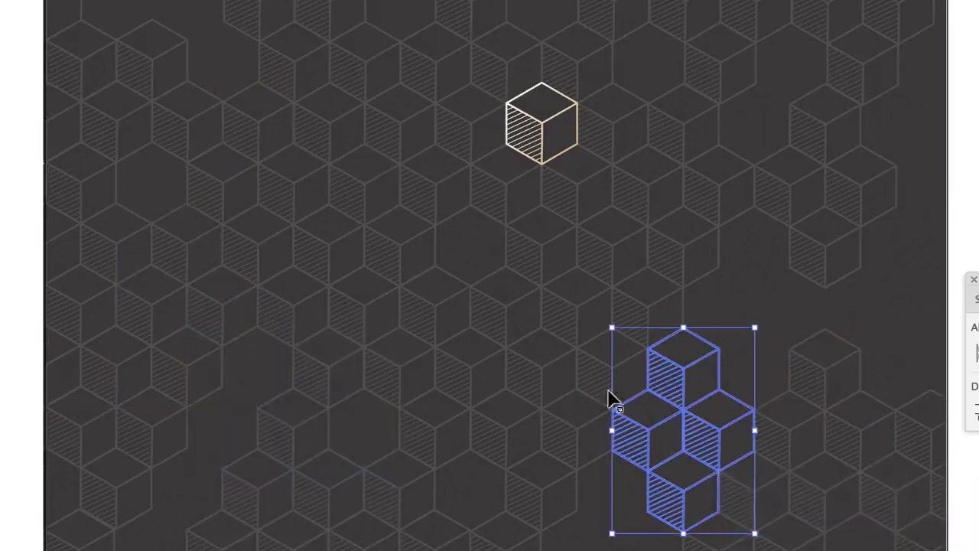
pyautogui.click(583, 388)
pyautogui.moveTo(978, 550); pyautogui.dragTo(76, 215)
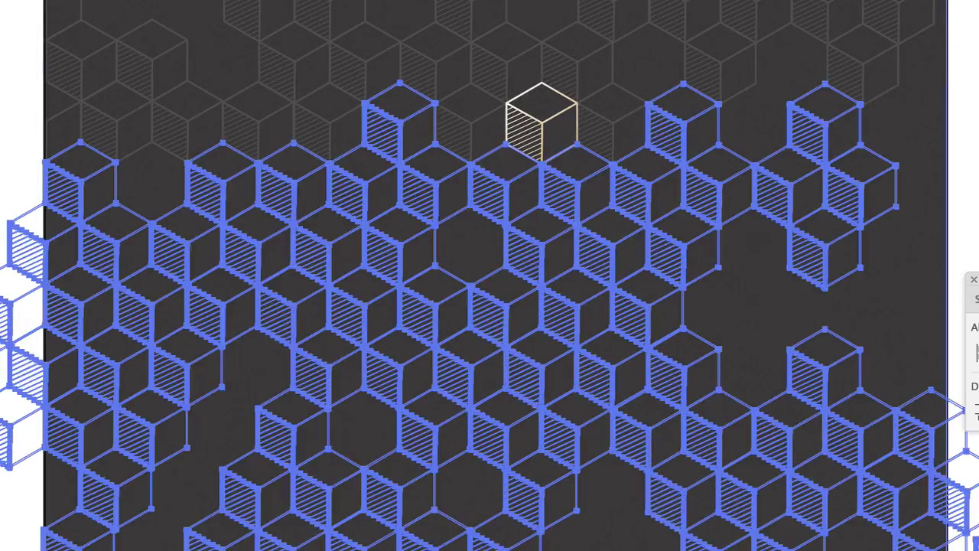
pyautogui.click(114, 1)
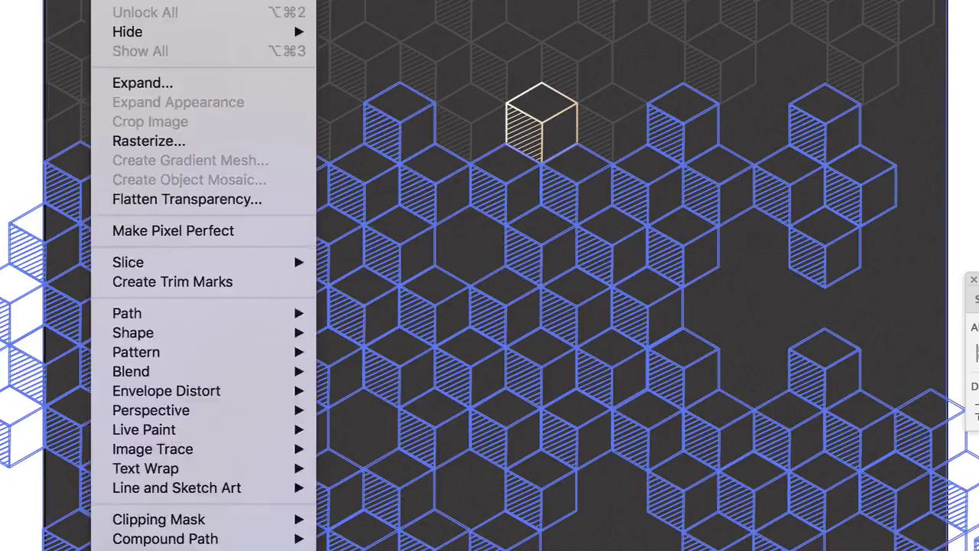
pyautogui.click(566, 116)
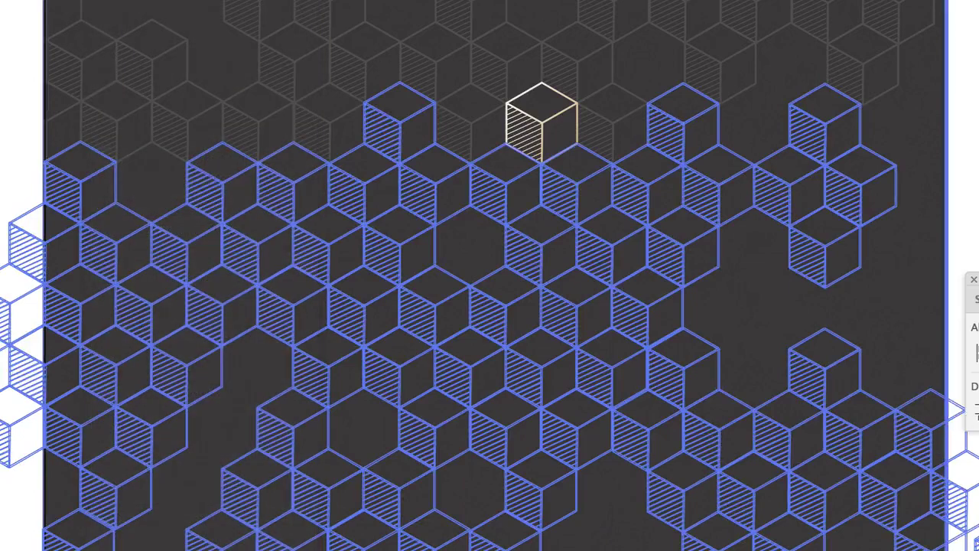
pyautogui.hotkey('ctrl', 'shift', 'a')
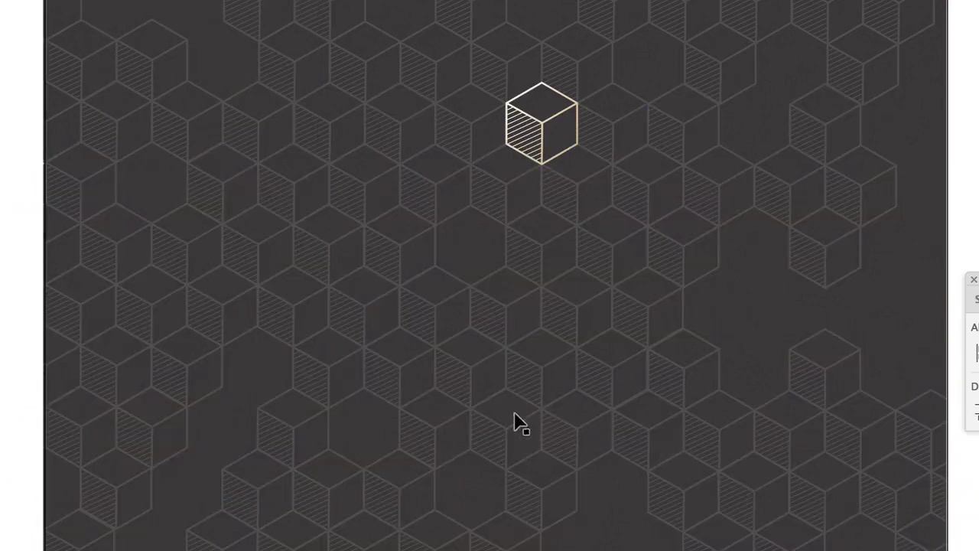
# Copy the gold gradient onto a second cube below and left of the first one and bring it to the front.
pyautogui.click(400, 375)
pyautogui.press('i')
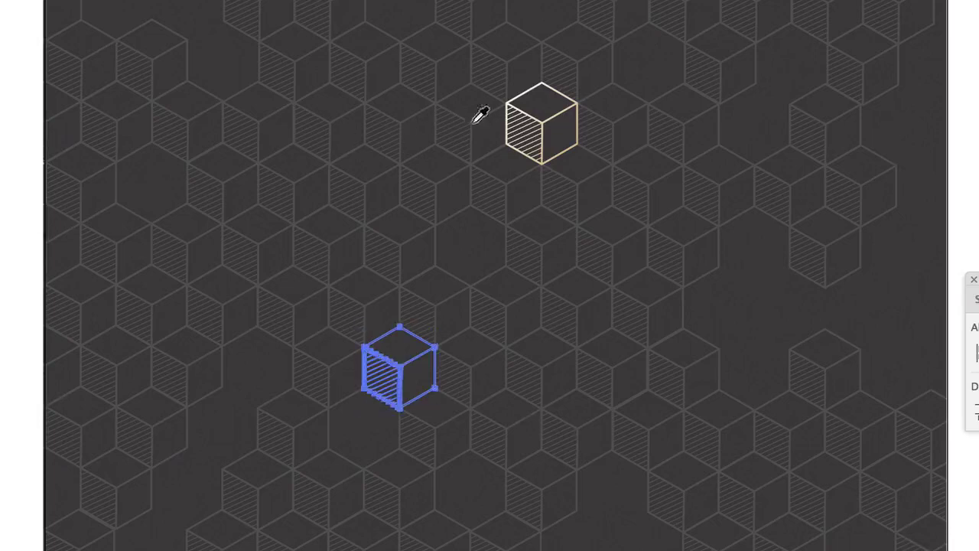
pyautogui.press('v')
pyautogui.click(423, 421)
pyautogui.click(387, 381)
pyautogui.rightClick(386, 377)
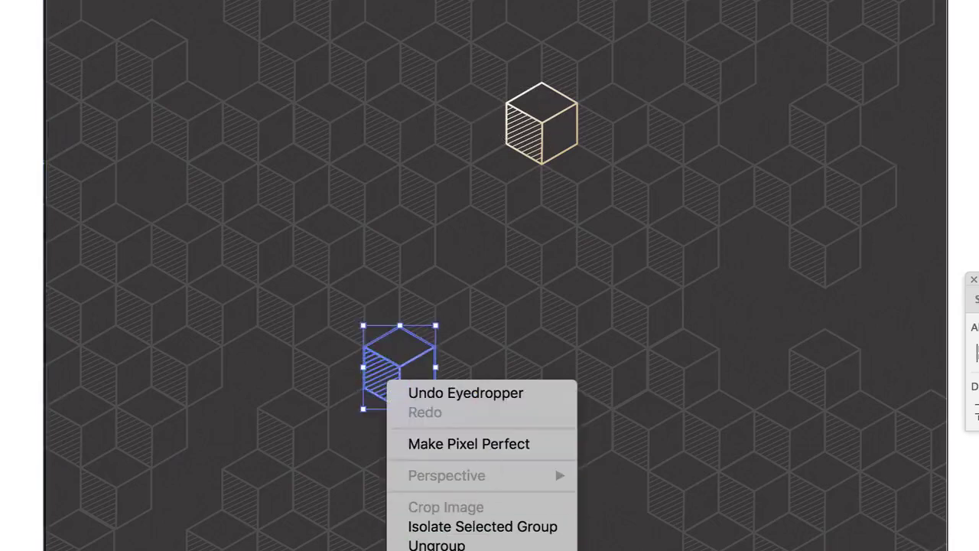
pyautogui.press('super+shift+bracketright')
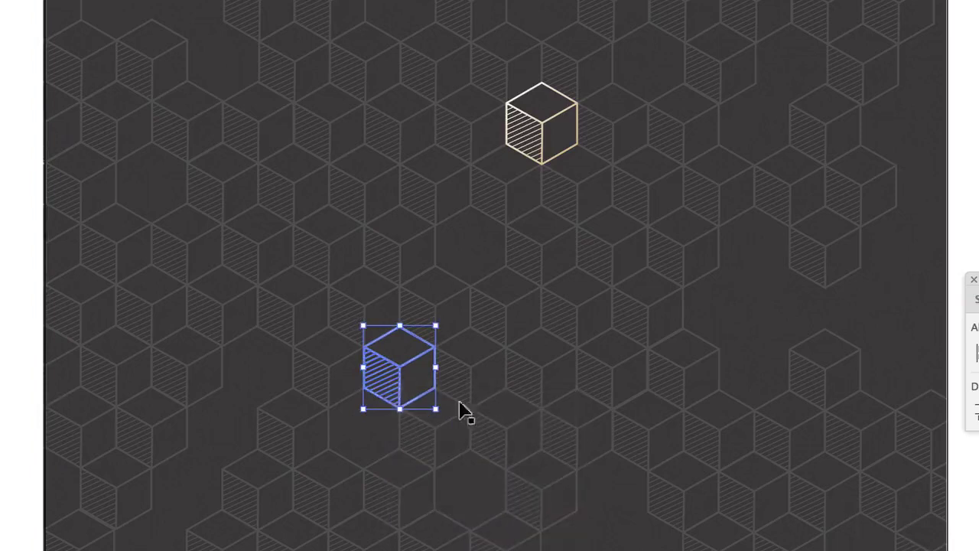
pyautogui.click(323, 376)
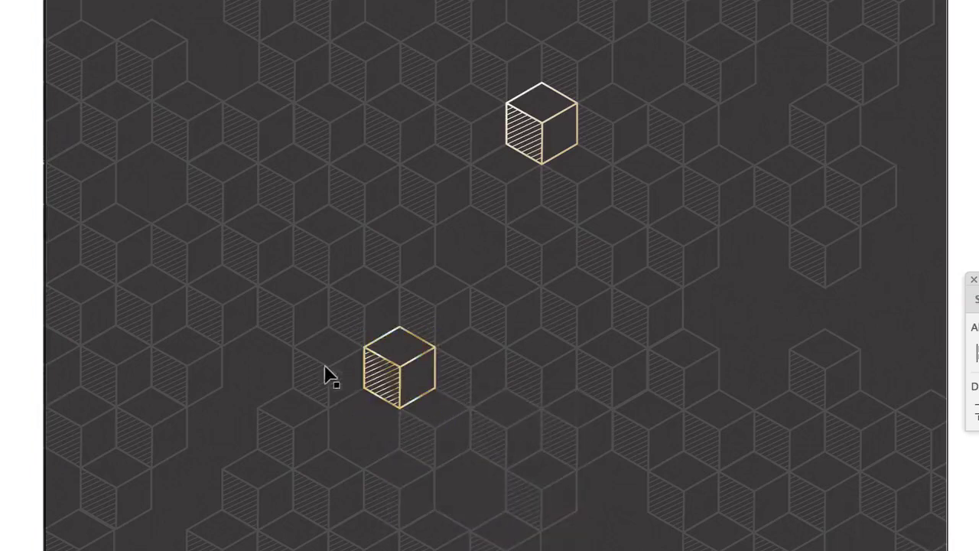
# Redraw the second gold cube's gradient as a diagonal from upper left to lower right, extending beyond its outline.
pyautogui.click(385, 379)
pyautogui.moveTo(265, 279); pyautogui.dragTo(548, 474)
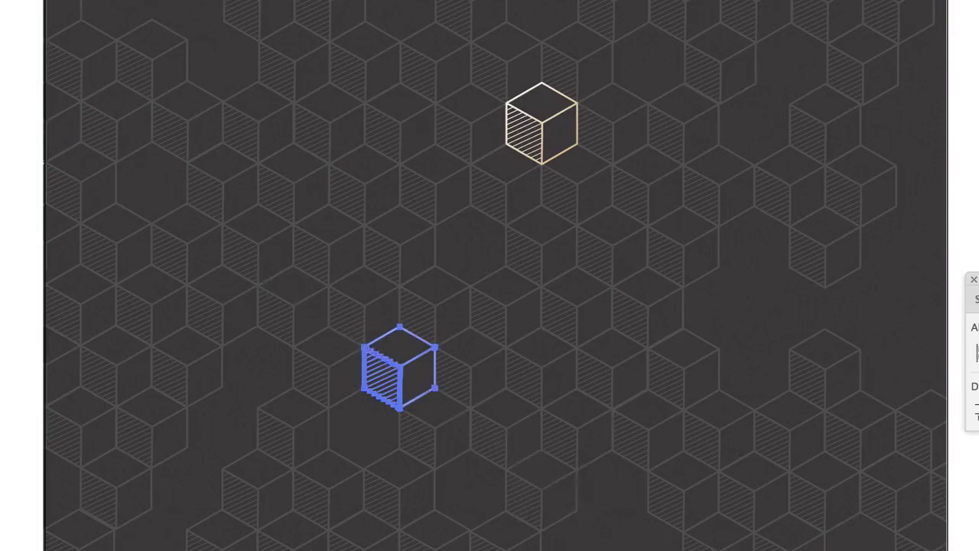
pyautogui.click(321, 65)
# Ungroup the four-cube clusters at the pattern's upper right, top centre and left side into single cubes.
pyautogui.scroll(3, 803, 401)
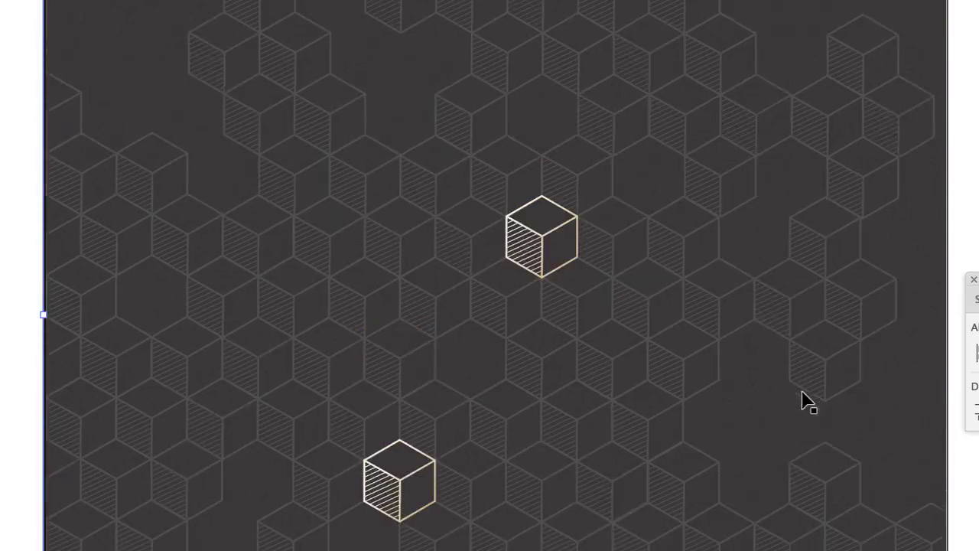
pyautogui.click(852, 146)
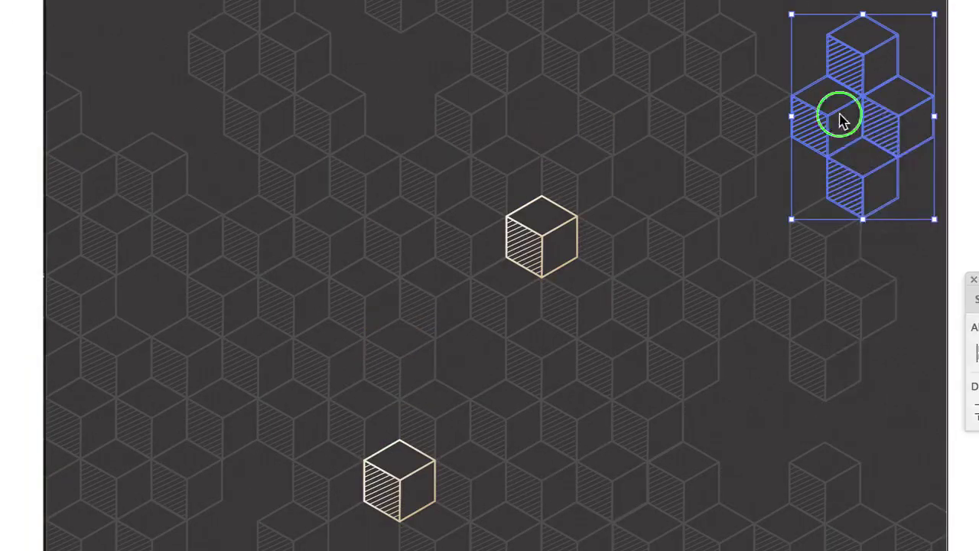
pyautogui.rightClick(836, 119)
pyautogui.click(872, 286)
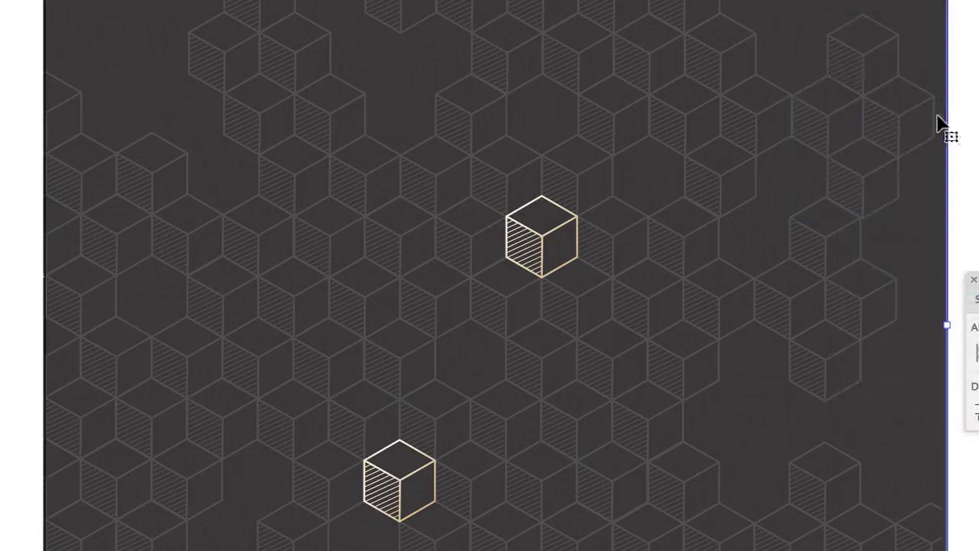
pyautogui.click(815, 127)
pyautogui.click(493, 3)
pyautogui.rightClick(495, 6)
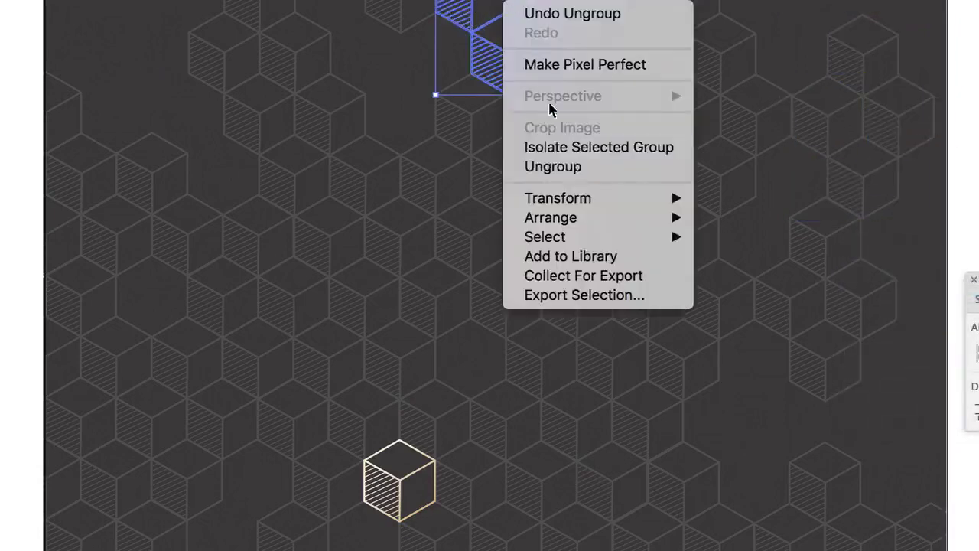
pyautogui.click(564, 166)
pyautogui.click(306, 203)
pyautogui.rightClick(306, 197)
pyautogui.click(354, 370)
# Copy the gold gradient onto four more cubes: at the left edge, upper right, top centre and bottom right.
pyautogui.click(118, 444)
pyautogui.click(114, 373)
pyautogui.moveTo(115, 379); pyautogui.dragTo(115, 377)
pyautogui.keyDown('shift'); pyautogui.click(864, 80); pyautogui.keyUp('shift')
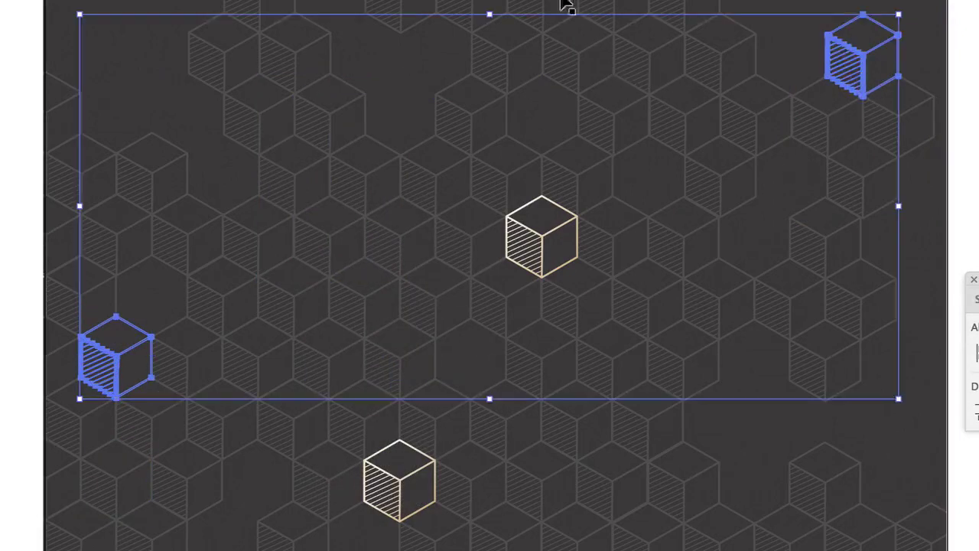
pyautogui.keyDown('shift'); pyautogui.click(469, 5); pyautogui.keyUp('shift')
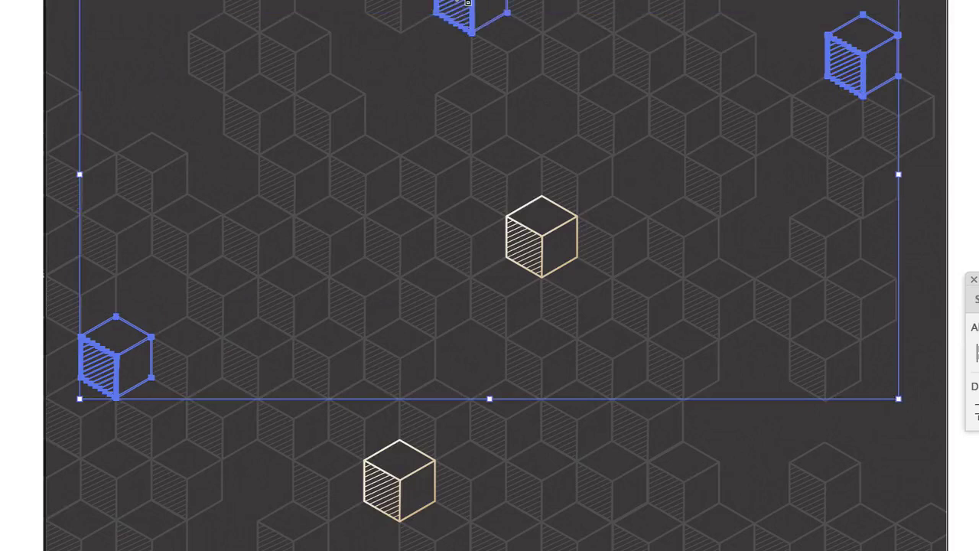
pyautogui.scroll(-5, 528, 474)
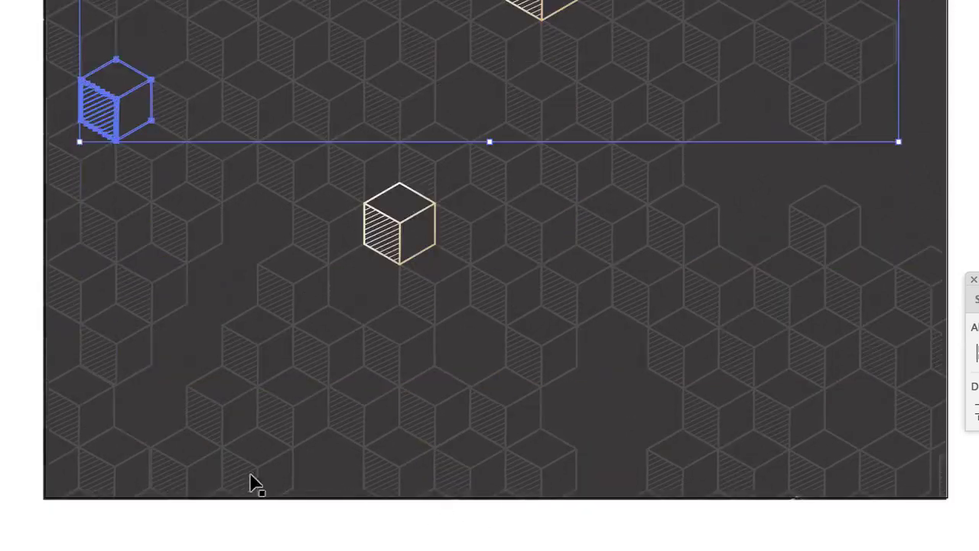
pyautogui.keyDown('shift'); pyautogui.click(754, 474); pyautogui.keyUp('shift')
pyautogui.press('i')
pyautogui.click(375, 236)
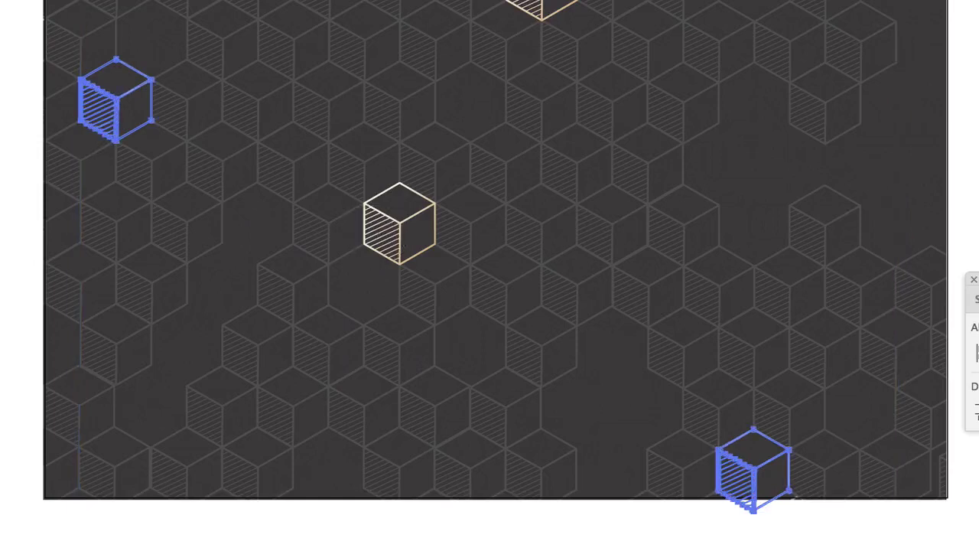
# Stretch one gradient diagonally from lower left to upper right across the four newly coloured cubes.
pyautogui.press('v')
pyautogui.press('g')
pyautogui.moveTo(179, 367); pyautogui.dragTo(978, 15)
pyautogui.press('v')
pyautogui.click(3, 12)
# Bring the gold cubes at the left edge and upper right in front of the grey pattern.
pyautogui.click(210, 291)
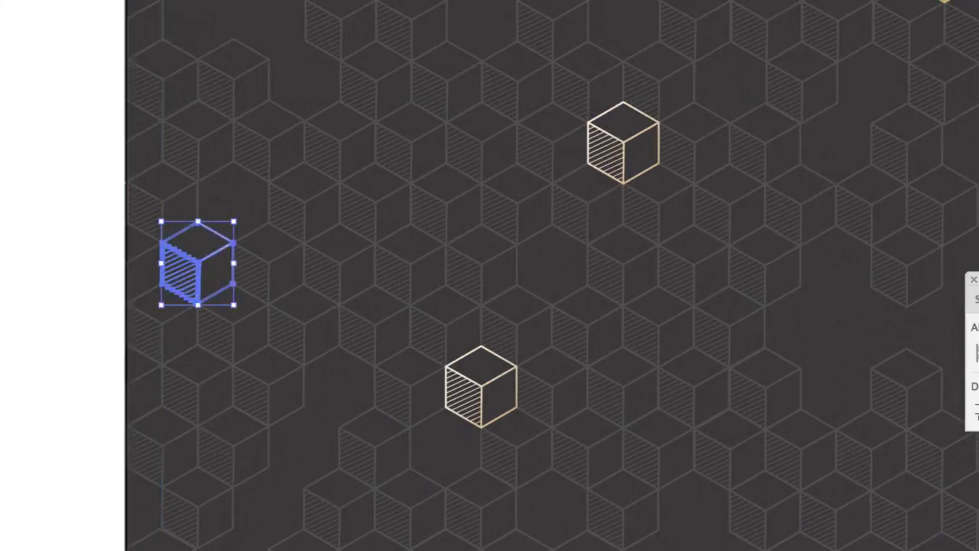
pyautogui.rightClick(939, 4)
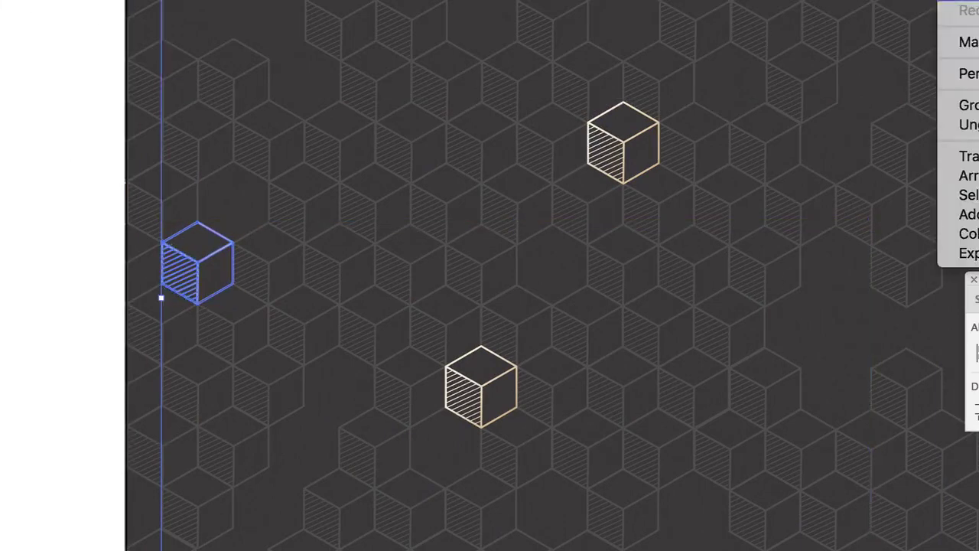
pyautogui.click(975, 175)
pyautogui.press('super+shift+a')
# Bring the gold cube at the top edge of the artboard to the front.
pyautogui.scroll(4, 787, 232)
pyautogui.click(527, 77)
pyautogui.rightClick(518, 67)
pyautogui.moveTo(616, 286)
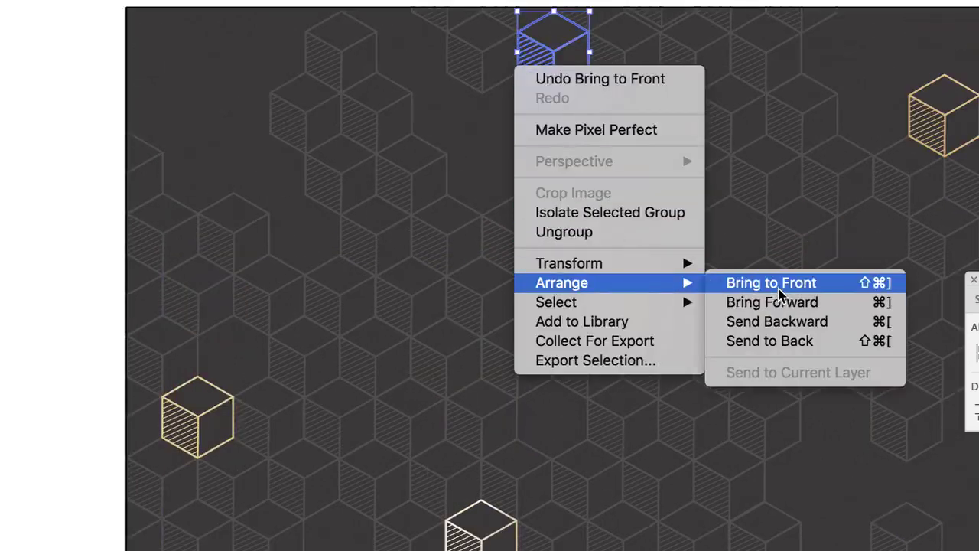
pyautogui.click(772, 283)
pyautogui.click(801, 196)
# Select the hatched side face of the single grey cube right of the left-edge gold cube.
pyautogui.scroll(-6, 799, 196)
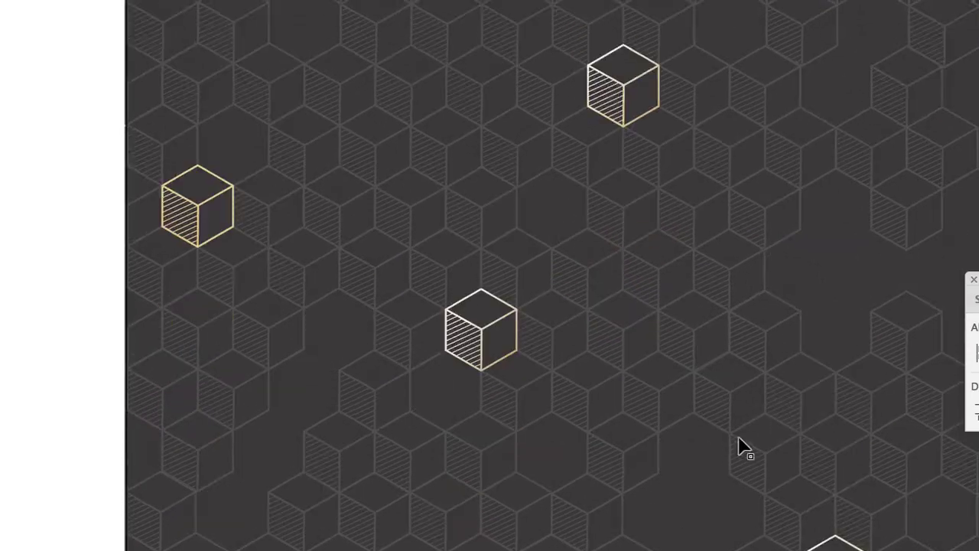
pyautogui.scroll(4, 773, 440)
pyautogui.scroll(1, 712, 489)
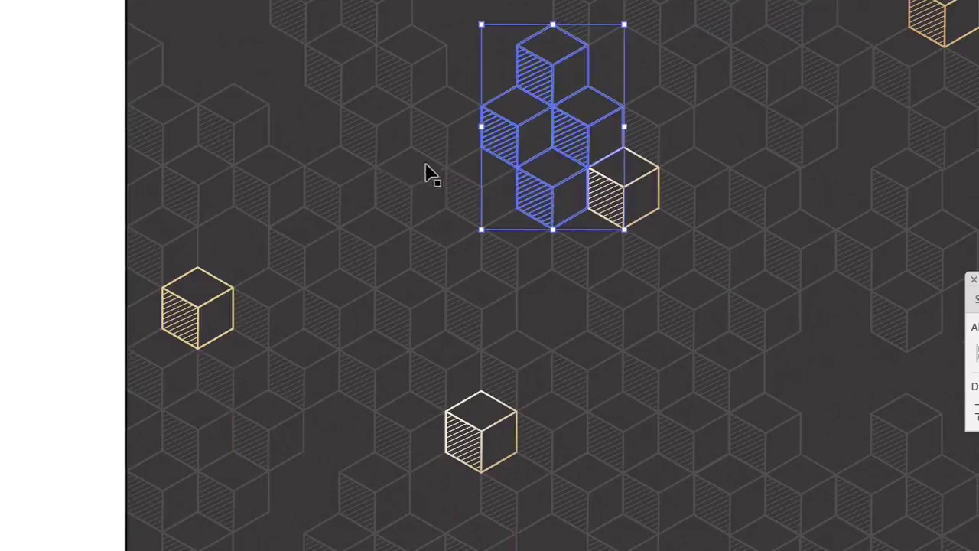
pyautogui.press('Delete')
pyautogui.click(371, 260)
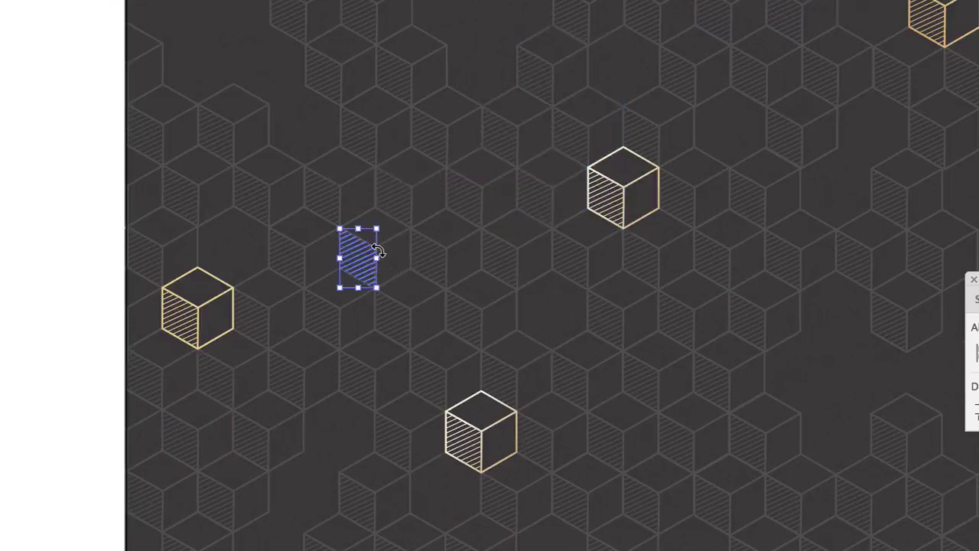